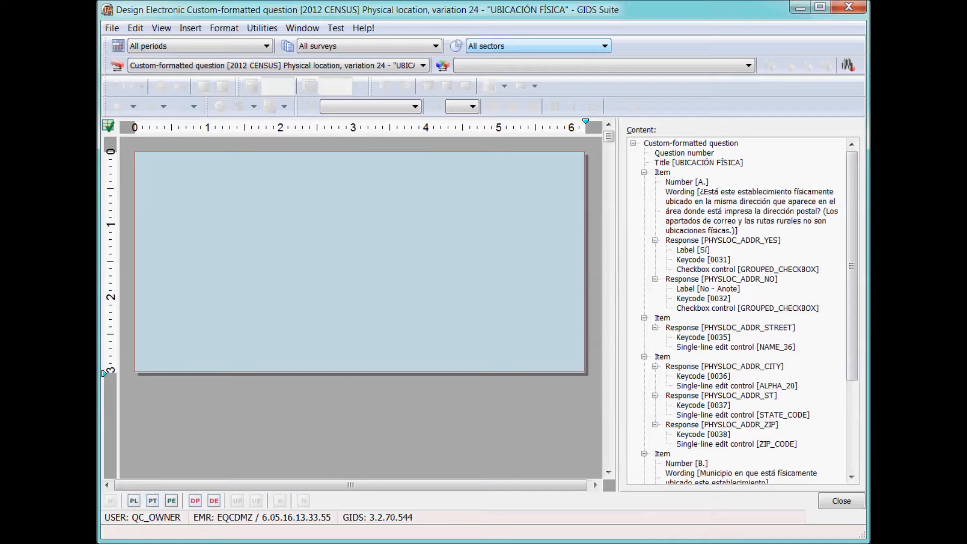
Select the question's layout box and inspect the yes response's Sí label, keycode 0031 and checkbox.
{"action": "left_click", "coordinate": [305, 270]}
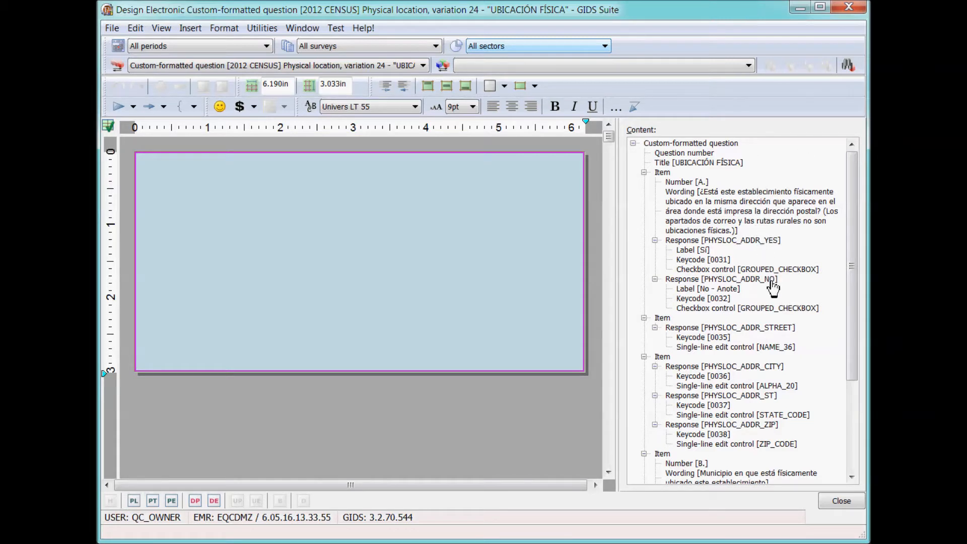
{"action": "left_click", "coordinate": [757, 241]}
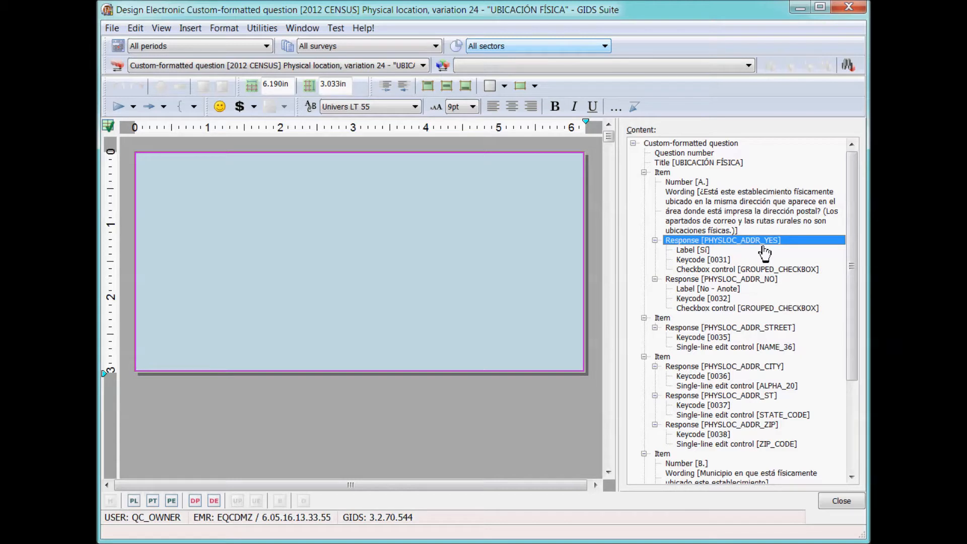
{"action": "left_click", "coordinate": [693, 250]}
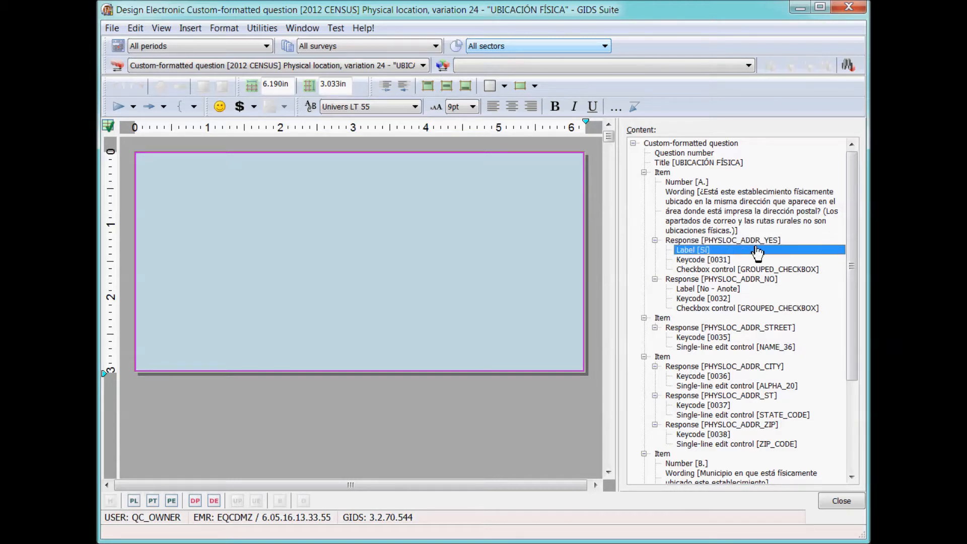
{"action": "left_click", "coordinate": [727, 261]}
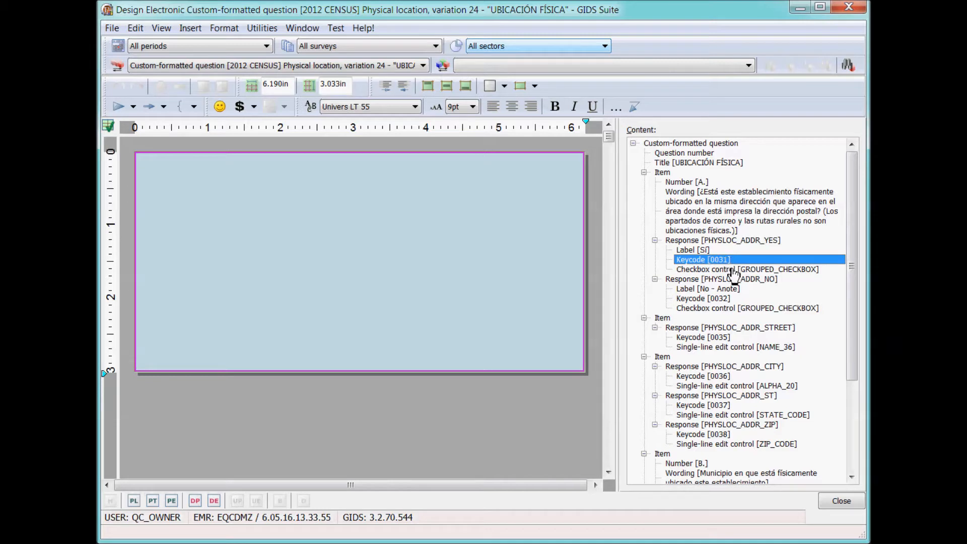
{"action": "left_click", "coordinate": [734, 271]}
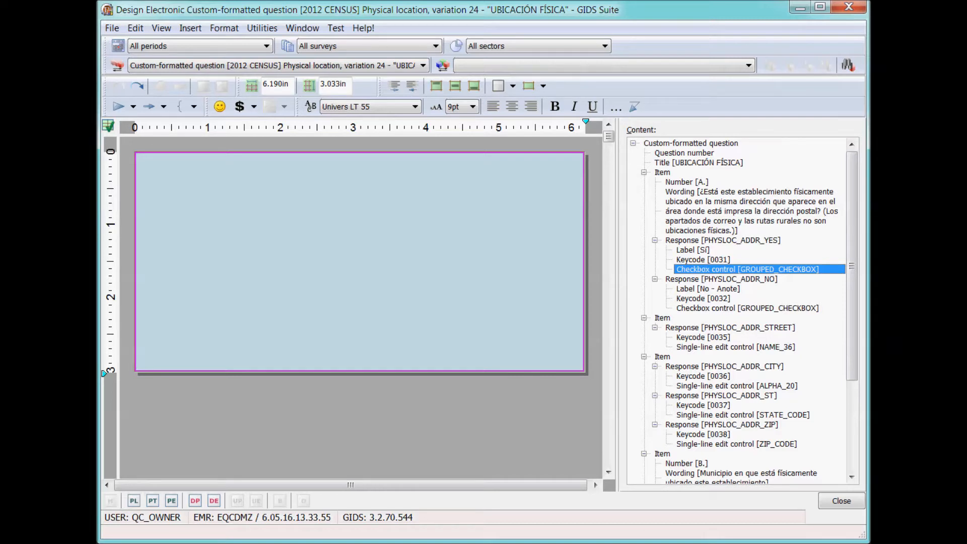
Add column dividers at 1.5 and 3 inches and two row dividers, then merge the middle row's right cells.
{"action": "left_click", "coordinate": [242, 127]}
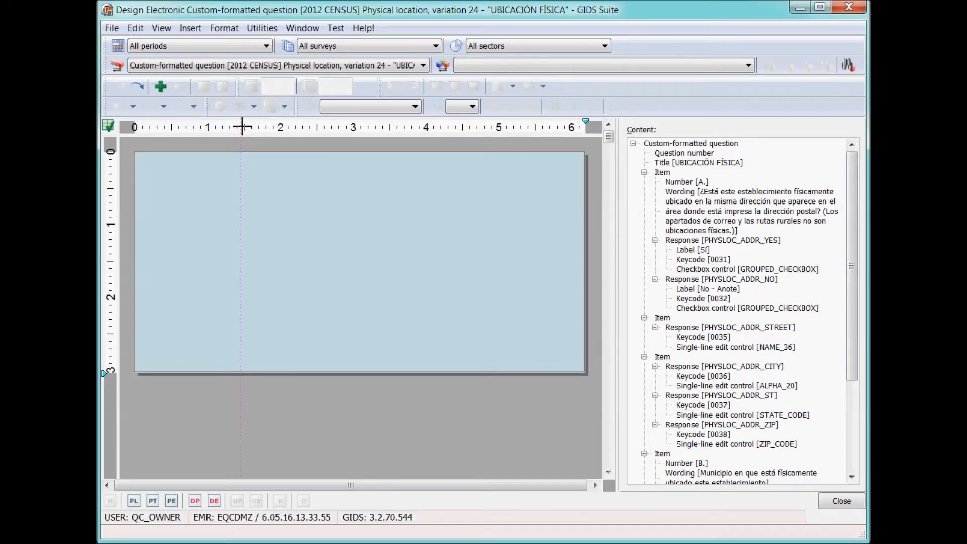
{"action": "left_click", "coordinate": [160, 86]}
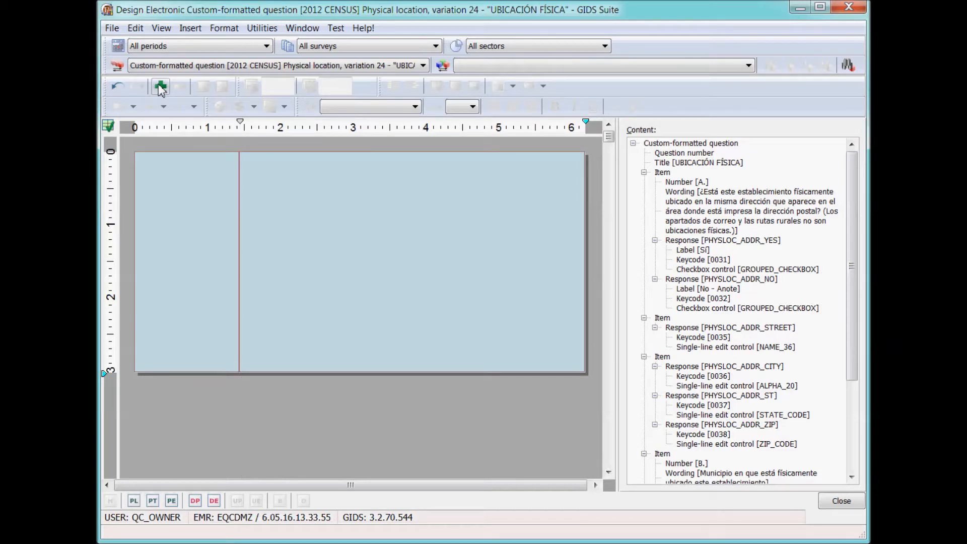
{"action": "left_click", "coordinate": [356, 131]}
{"action": "left_click", "coordinate": [160, 89]}
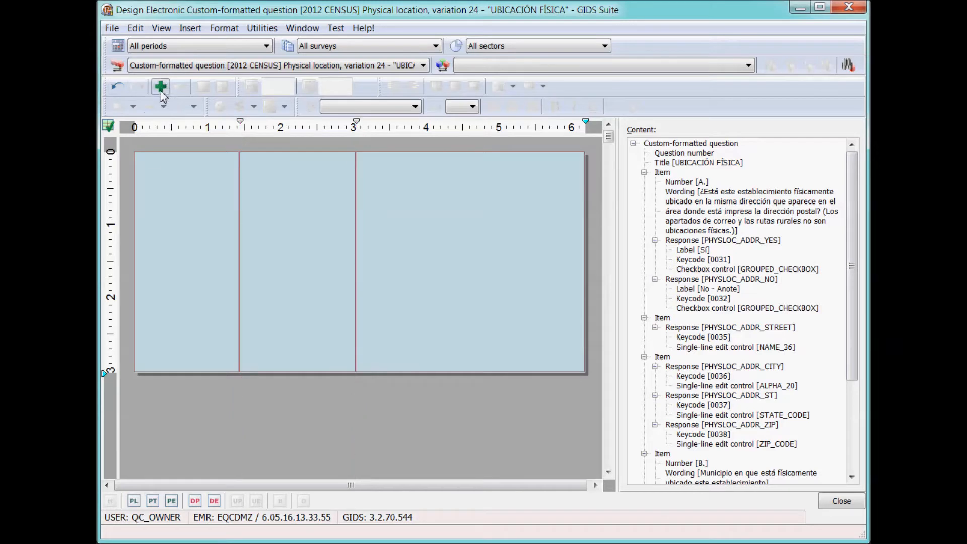
{"action": "left_click", "coordinate": [111, 188]}
{"action": "left_click", "coordinate": [160, 87]}
{"action": "left_click", "coordinate": [109, 250]}
{"action": "left_click", "coordinate": [161, 89]}
{"action": "left_click_drag", "start_coordinate": [339, 210], "coordinate": [422, 223]}
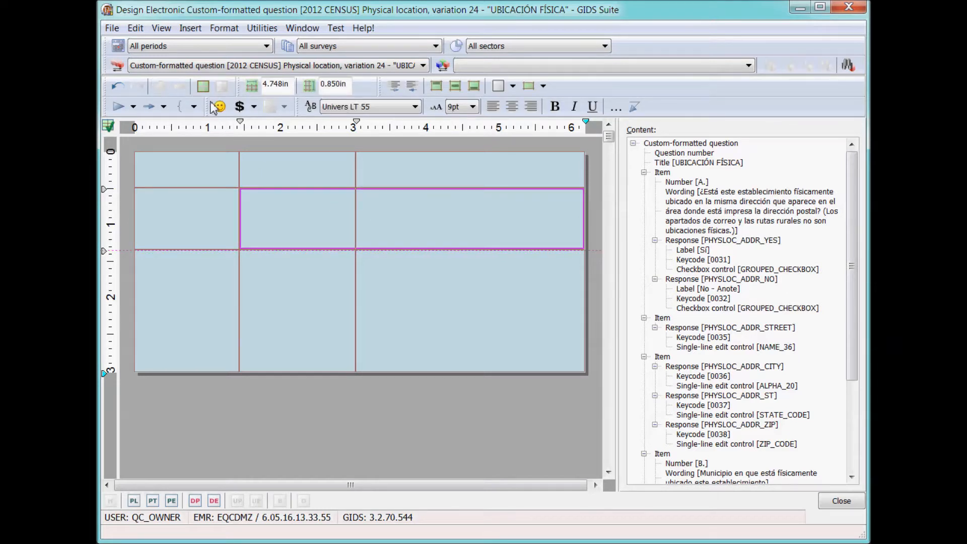
{"action": "left_click", "coordinate": [203, 86]}
Place the question wording in the wide middle cell and the UBICACIÓN FÍSICA title in the top-middle cell.
{"action": "left_click", "coordinate": [737, 214]}
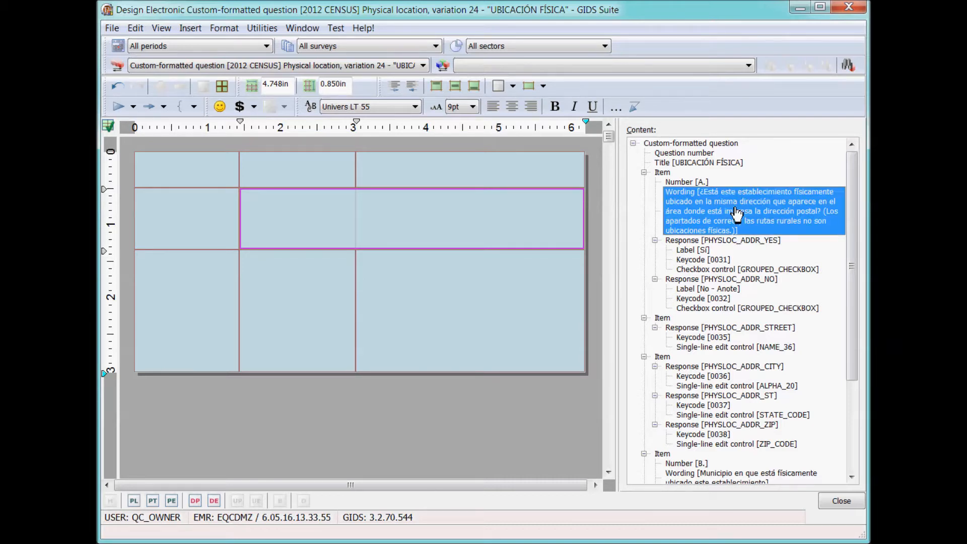
{"action": "left_click_drag", "start_coordinate": [737, 214], "coordinate": [460, 214]}
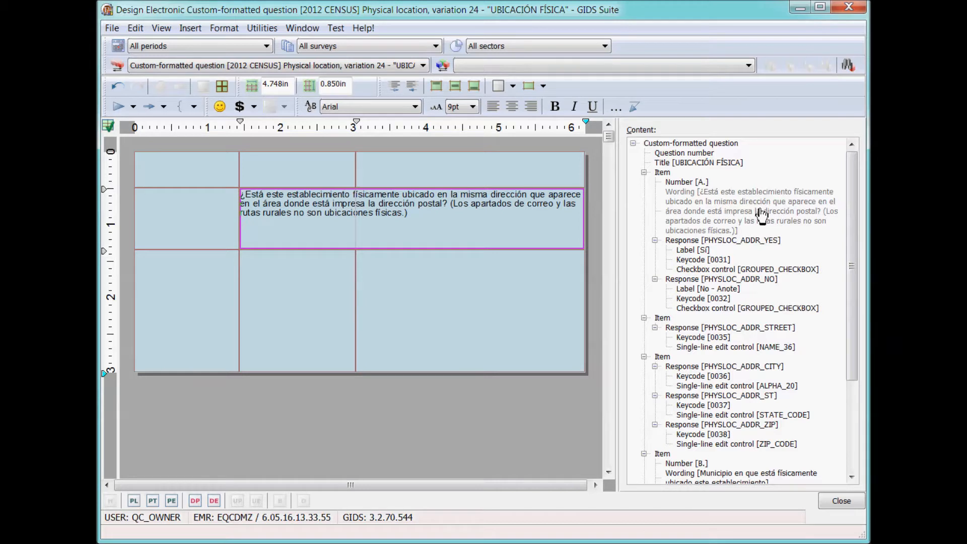
{"action": "left_click", "coordinate": [737, 164]}
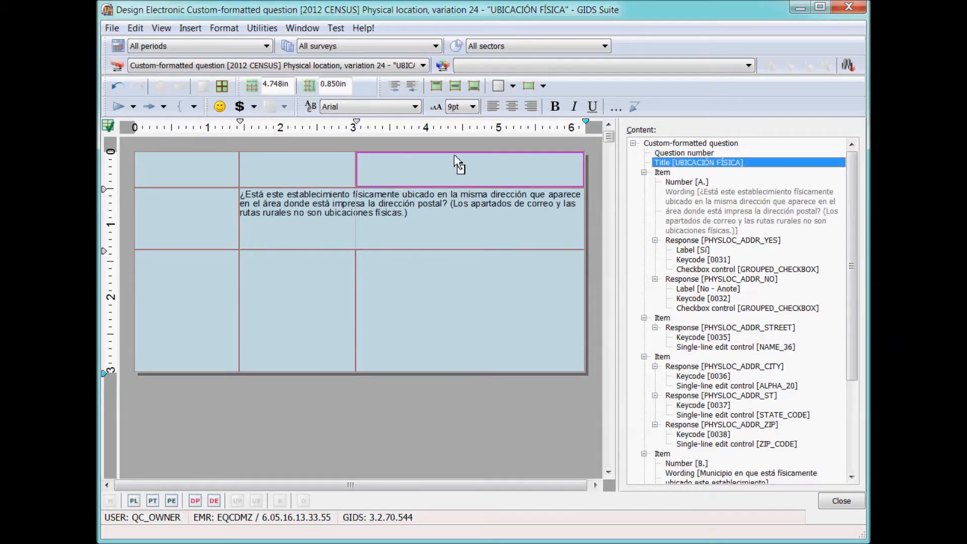
{"action": "left_click", "coordinate": [312, 173]}
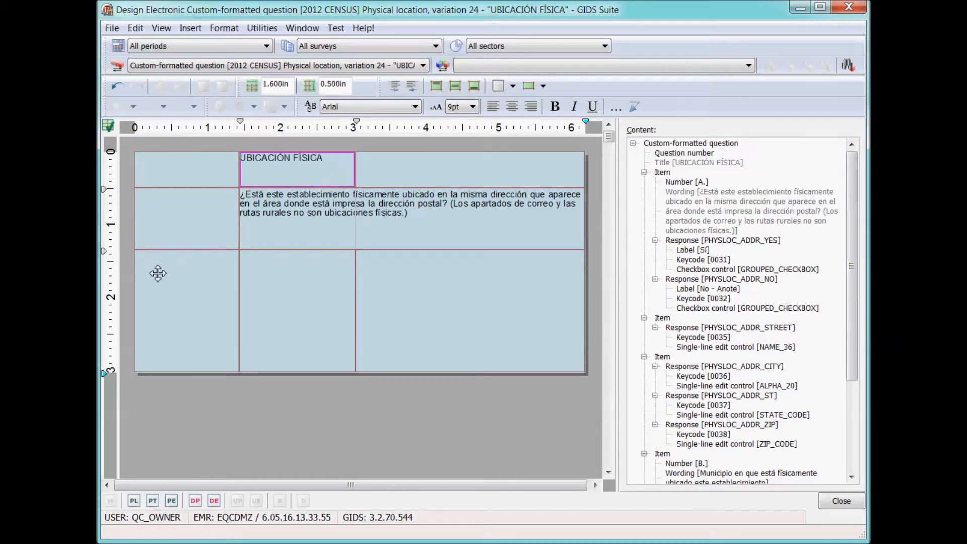
Add two more row dividers below the wording.
{"action": "left_click", "coordinate": [111, 277]}
{"action": "left_click", "coordinate": [162, 86]}
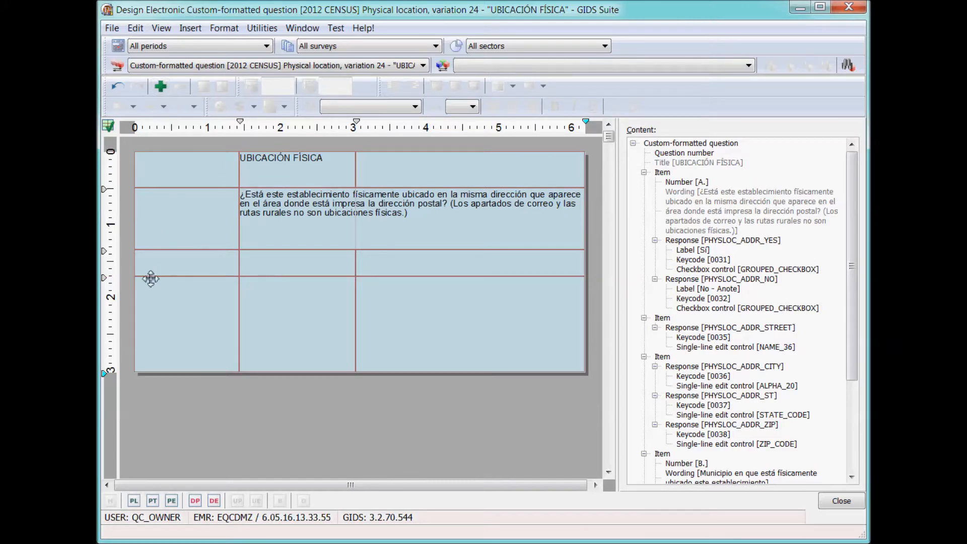
{"action": "left_click", "coordinate": [112, 313]}
{"action": "left_click", "coordinate": [160, 87]}
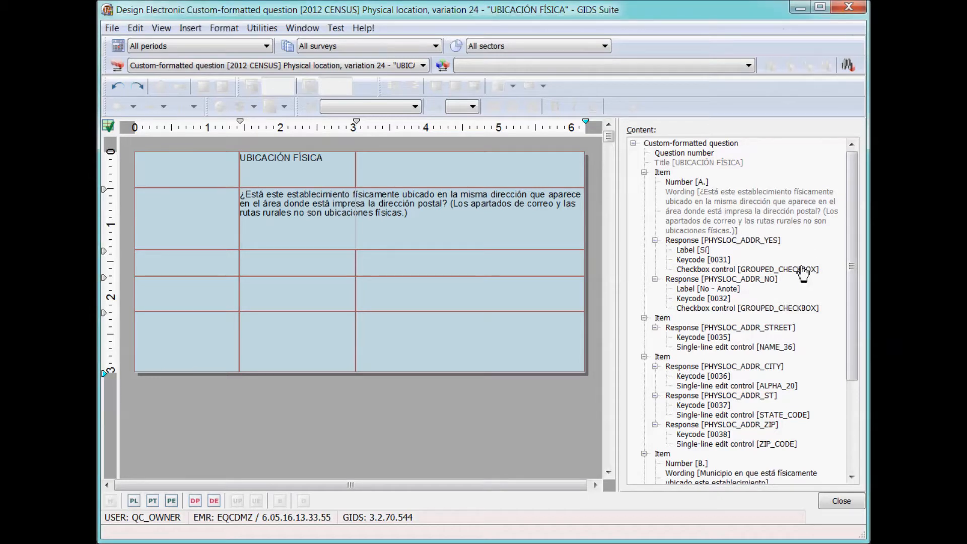
Drag the Sí and No checkbox controls into the two cells directly below the wording.
{"action": "left_click_drag", "start_coordinate": [803, 274], "coordinate": [299, 265]}
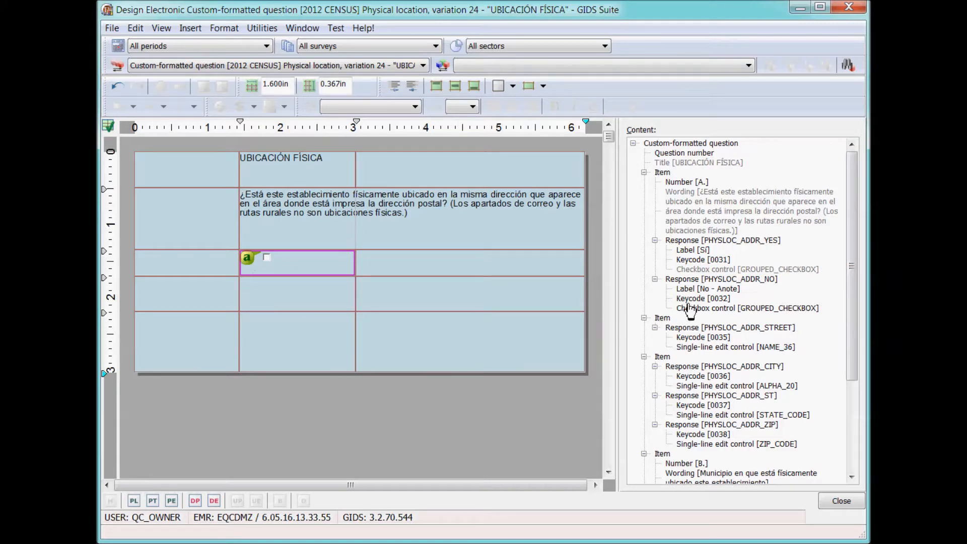
{"action": "left_click_drag", "start_coordinate": [722, 312], "coordinate": [318, 294]}
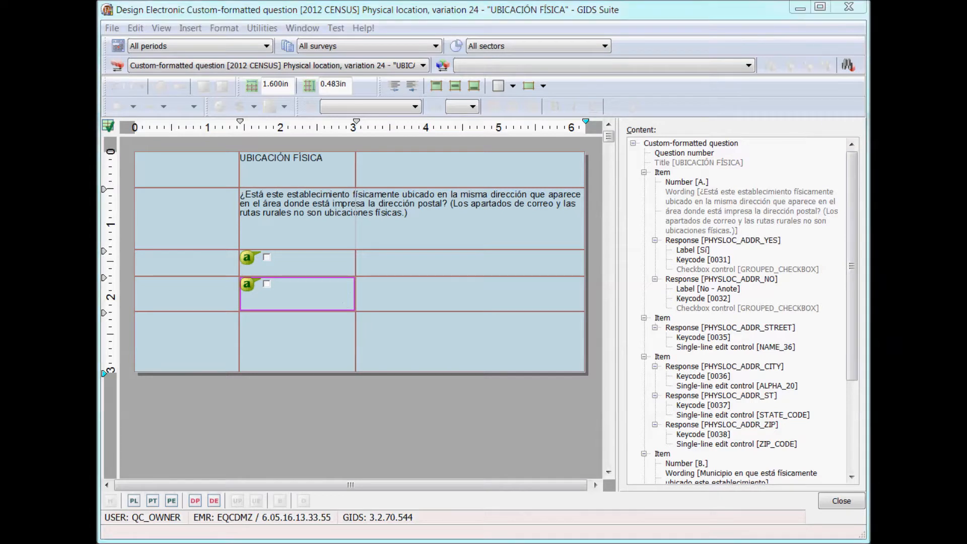
{"action": "left_click", "coordinate": [695, 9]}
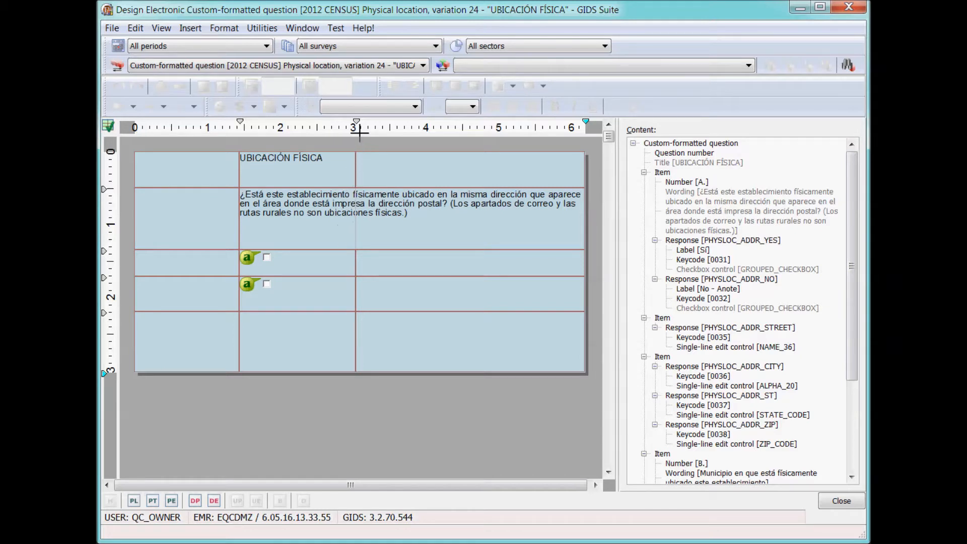
Narrow the checkbox column to about half an inch and merge the empty cell into the title cell.
{"action": "left_click_drag", "start_coordinate": [356, 127], "coordinate": [281, 127]}
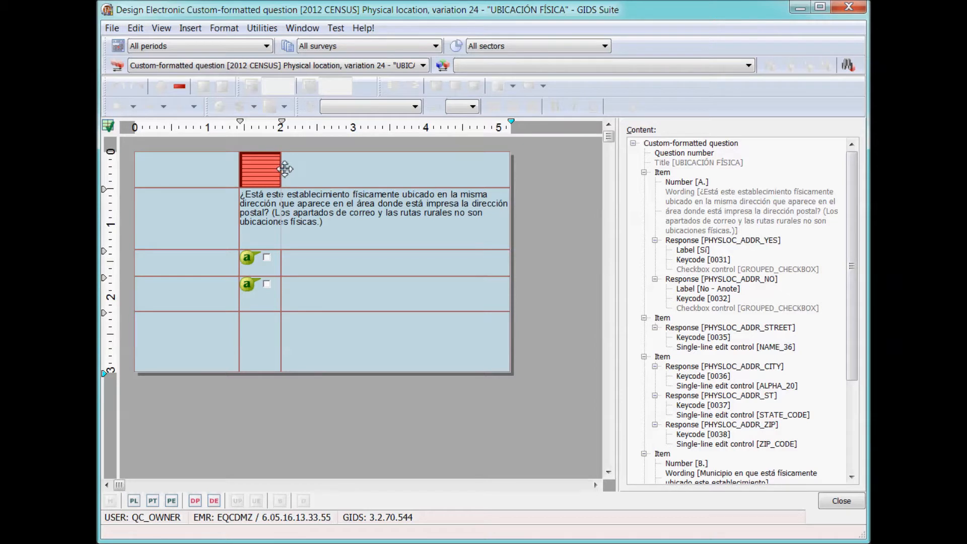
{"action": "left_click", "coordinate": [255, 171]}
{"action": "left_click", "coordinate": [203, 85]}
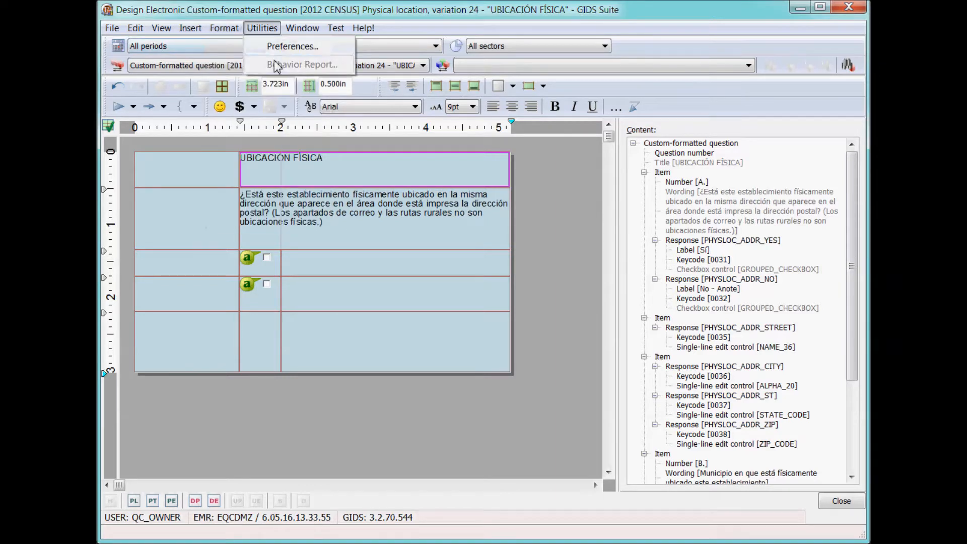
Keep the layout's overall width at 6.190in in Overall Dimensions, then undo the last change.
{"action": "left_click", "coordinate": [265, 65]}
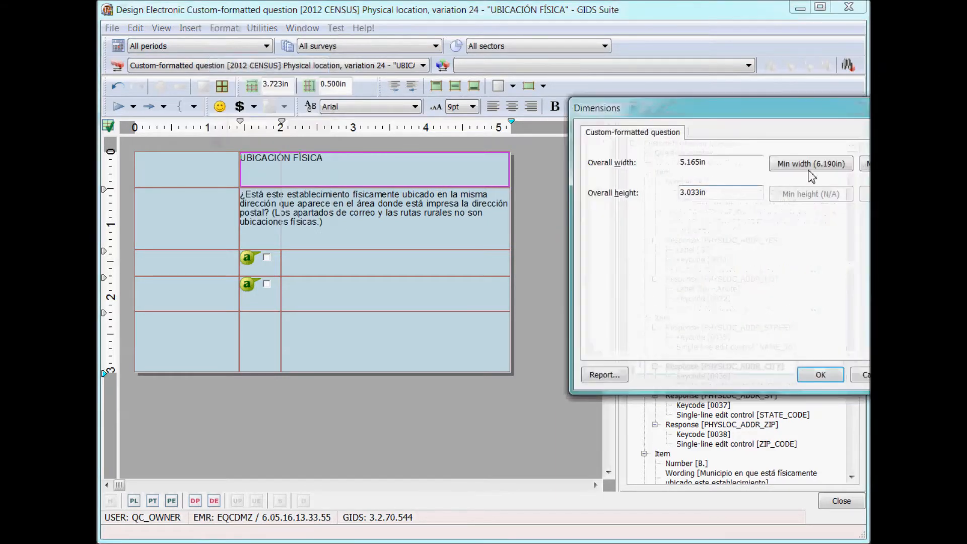
{"action": "left_click", "coordinate": [821, 375]}
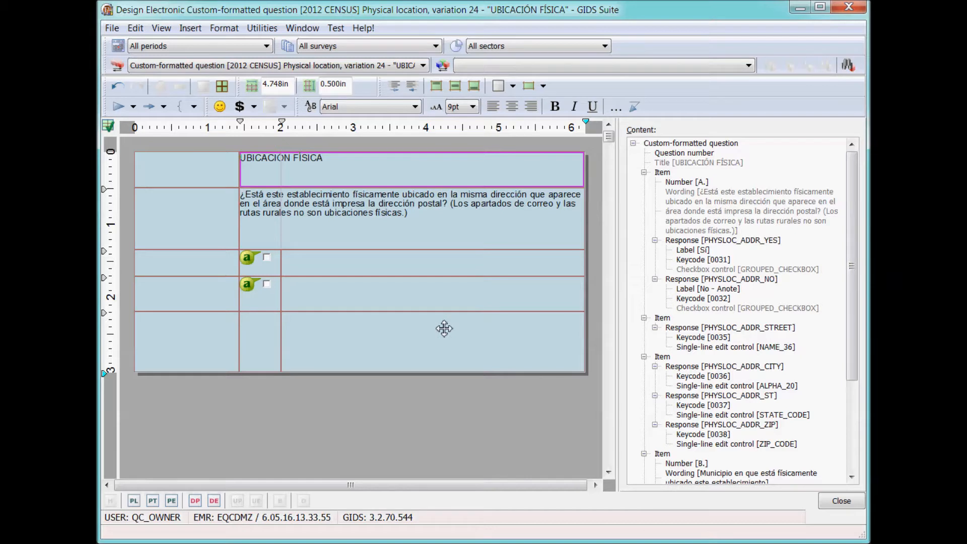
{"action": "key", "text": "ctrl+z"}
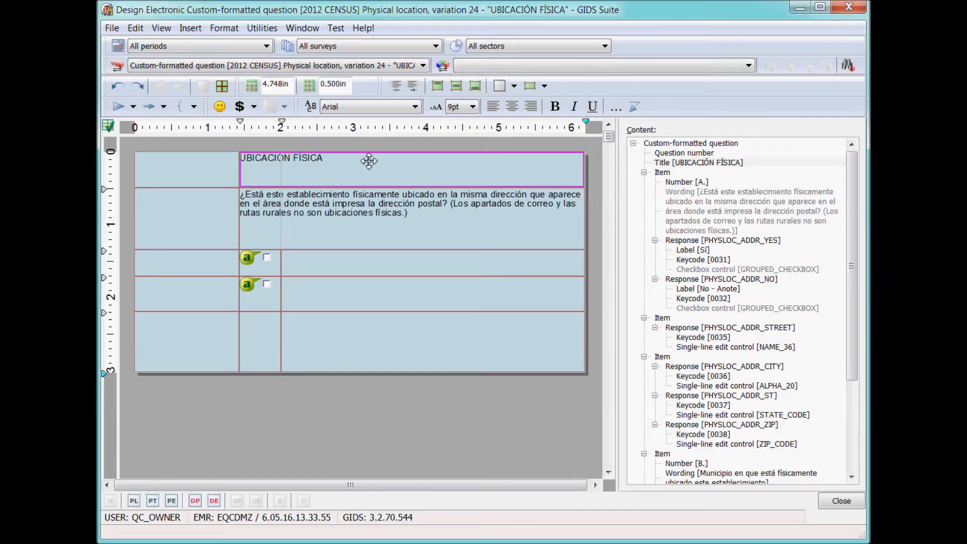
Add column dividers near 2.9 and 6 inches, re-merging the split wording cell into one.
{"action": "left_click", "coordinate": [345, 130]}
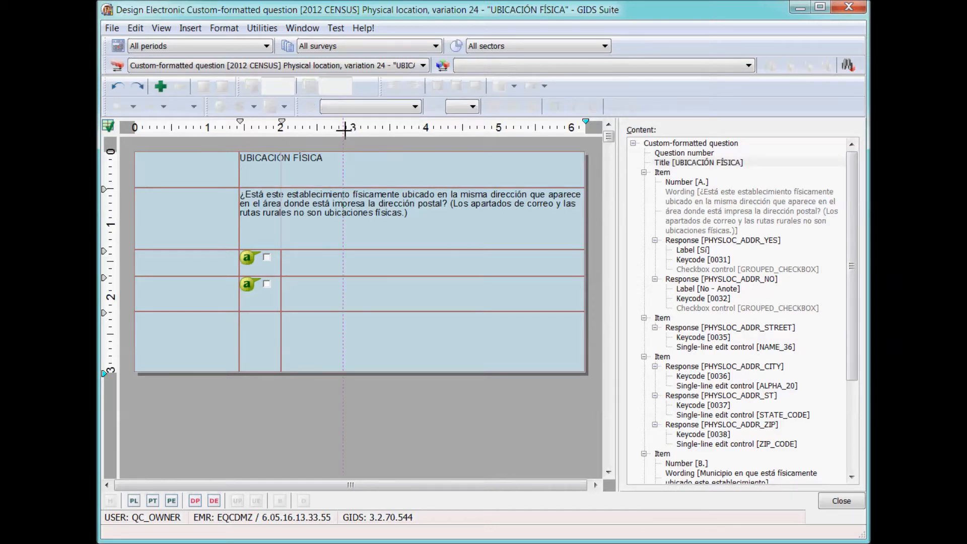
{"action": "left_click", "coordinate": [162, 87]}
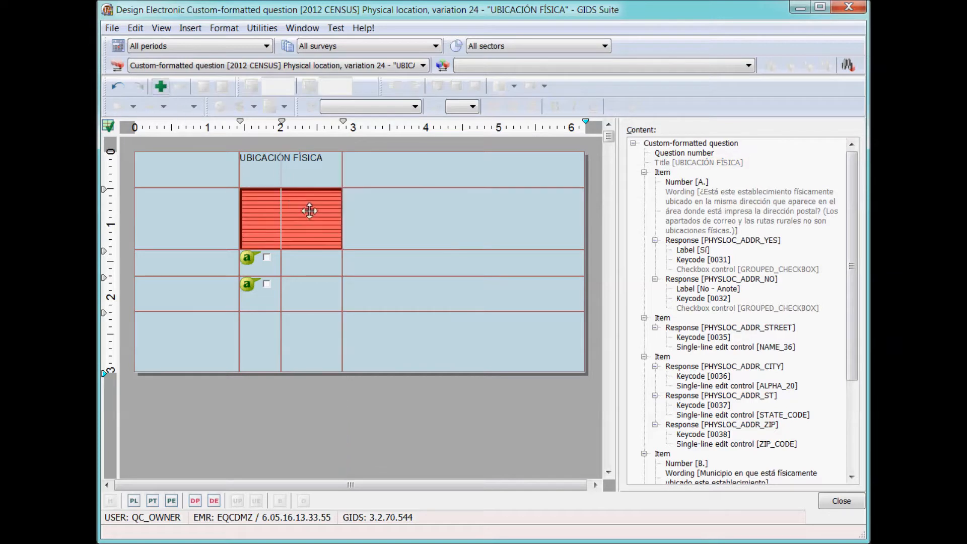
{"action": "left_click", "coordinate": [382, 215]}
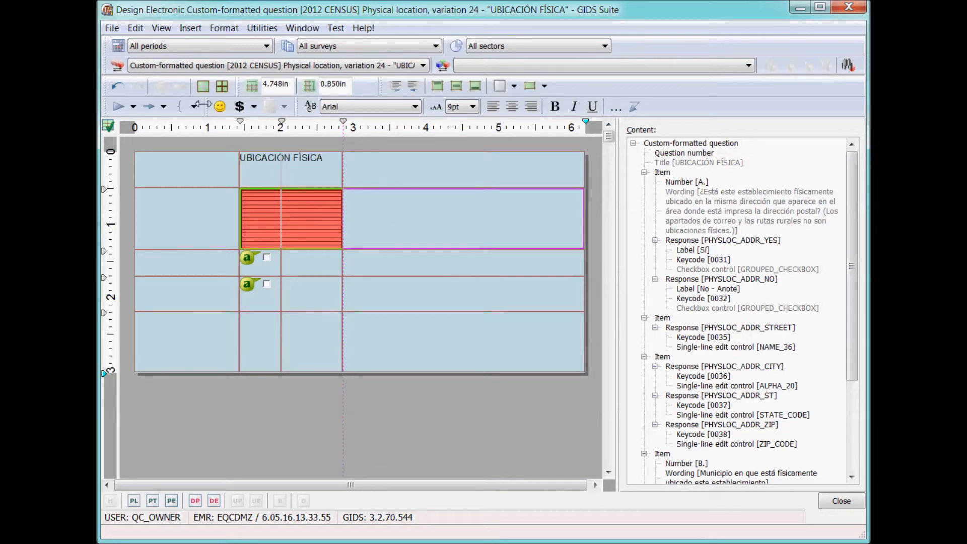
{"action": "left_click", "coordinate": [203, 85]}
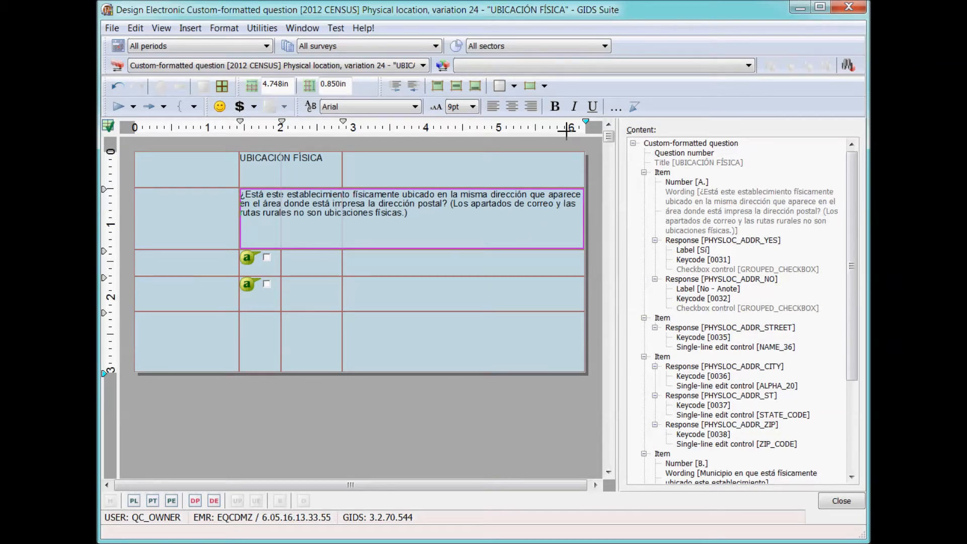
{"action": "left_click", "coordinate": [567, 130]}
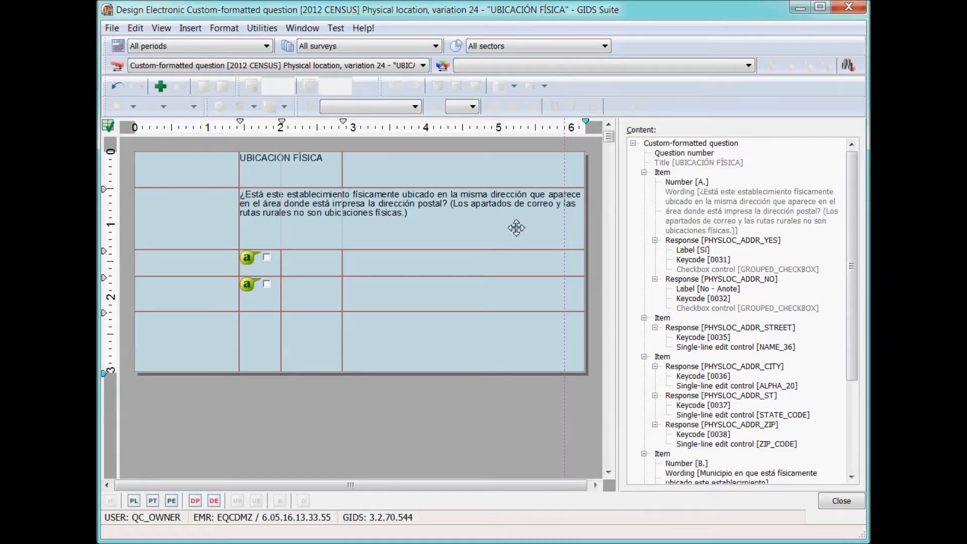
{"action": "left_click", "coordinate": [161, 87]}
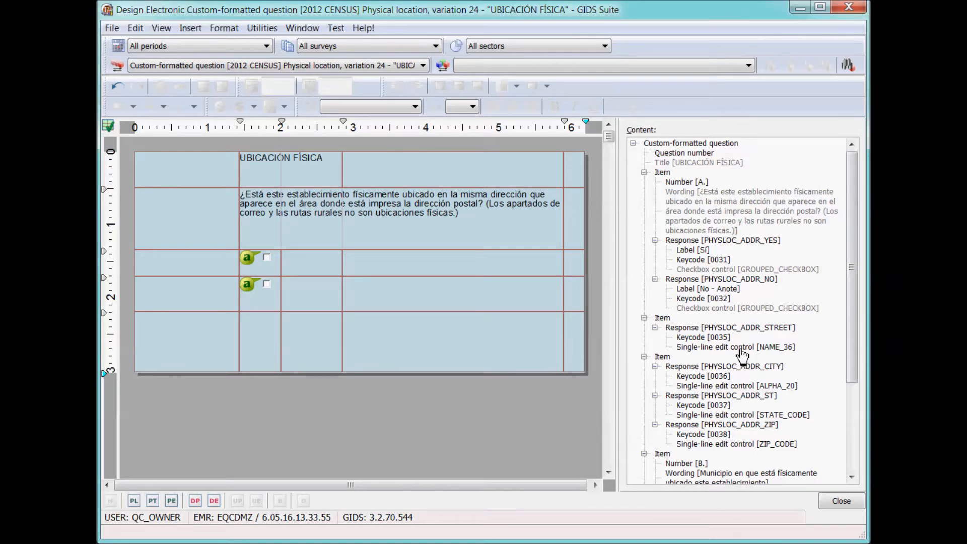
Place the street-name edit field beside the Sí checkbox and view the question in Preview Electronic.
{"action": "left_click_drag", "start_coordinate": [741, 354], "coordinate": [499, 267]}
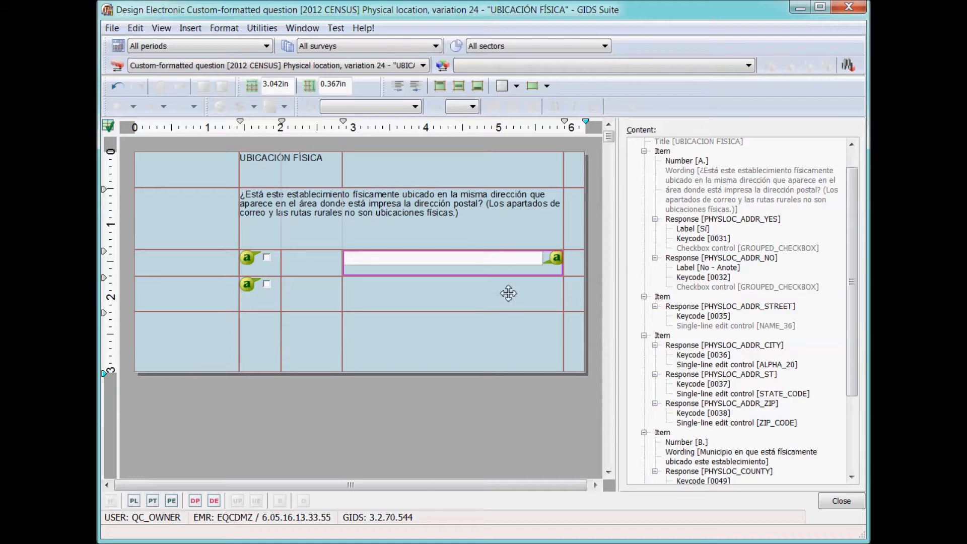
{"action": "left_click", "coordinate": [173, 502]}
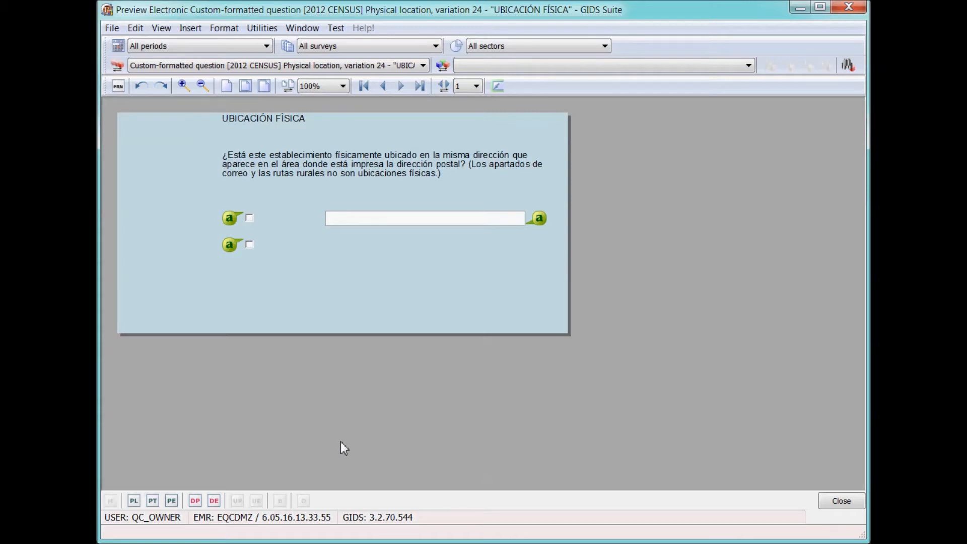
Zoom the preview to 200%, scroll right, return to 100%, then go back to Design Electronic.
{"action": "left_click", "coordinate": [344, 86]}
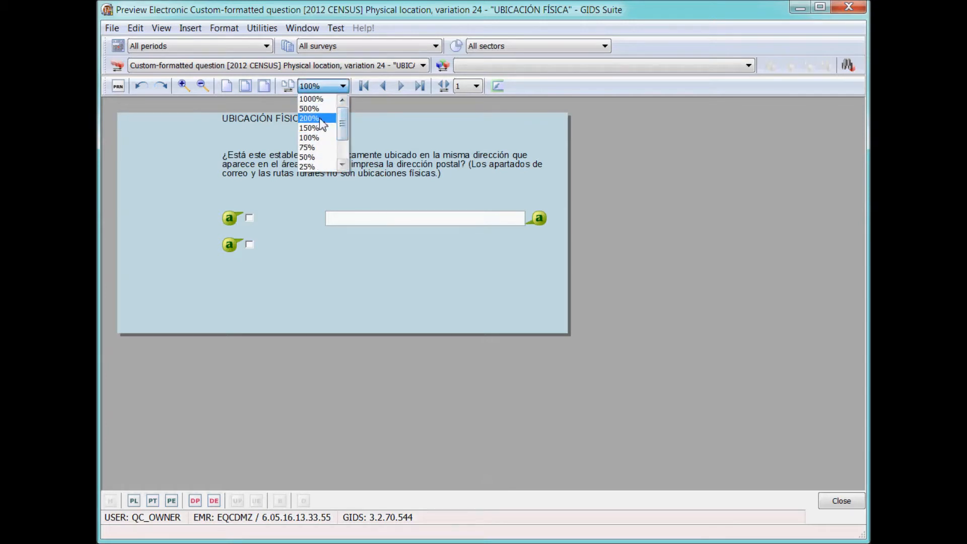
{"action": "left_click", "coordinate": [322, 118]}
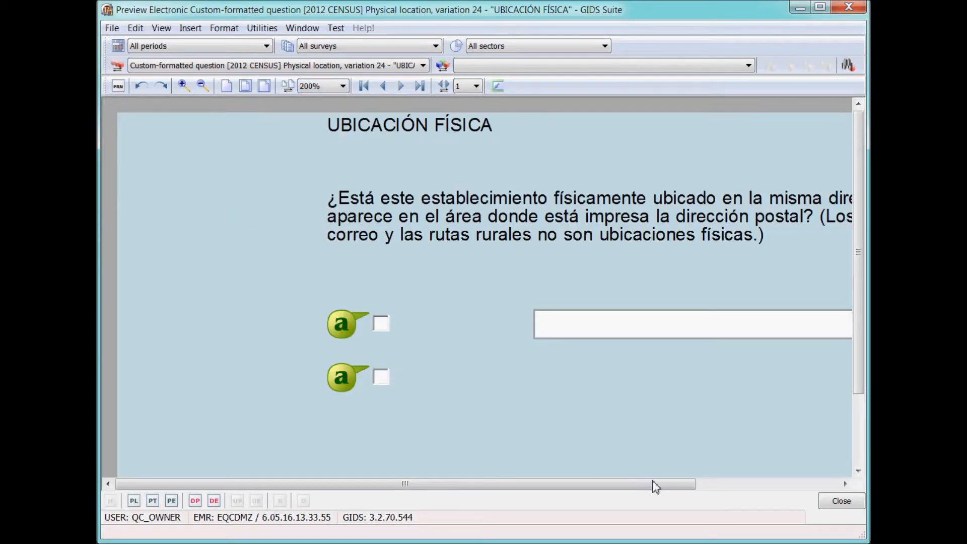
{"action": "left_click_drag", "start_coordinate": [656, 484], "coordinate": [800, 485]}
{"action": "left_click", "coordinate": [343, 86]}
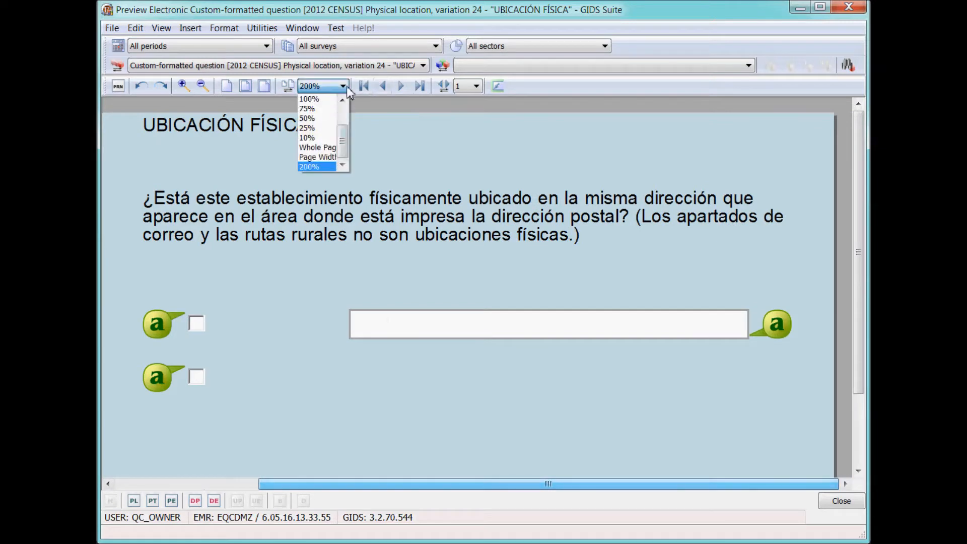
{"action": "left_click", "coordinate": [315, 97]}
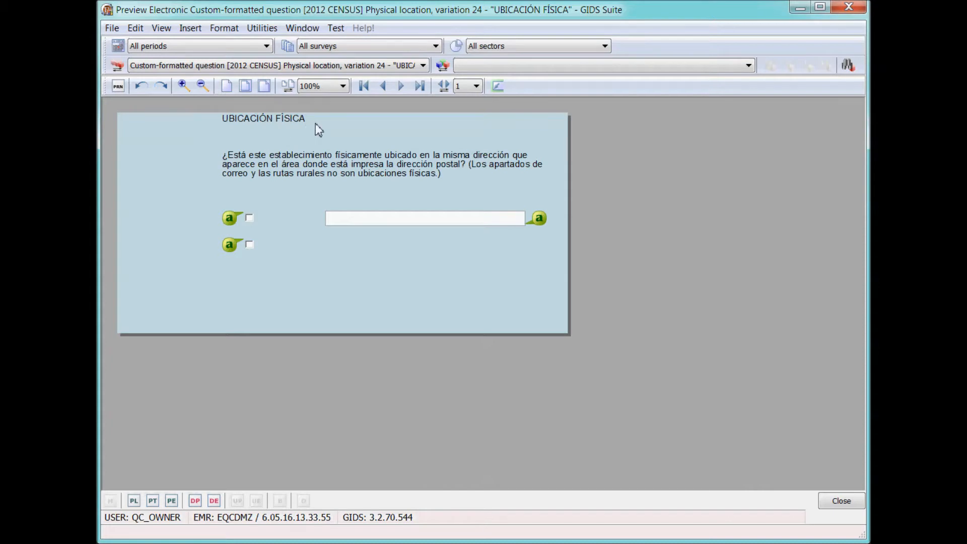
{"action": "left_click", "coordinate": [214, 502]}
Set the UBICACIÓN FÍSICA title cell's top border padding to 5.0pt, then preview the form.
{"action": "right_click", "coordinate": [289, 177]}
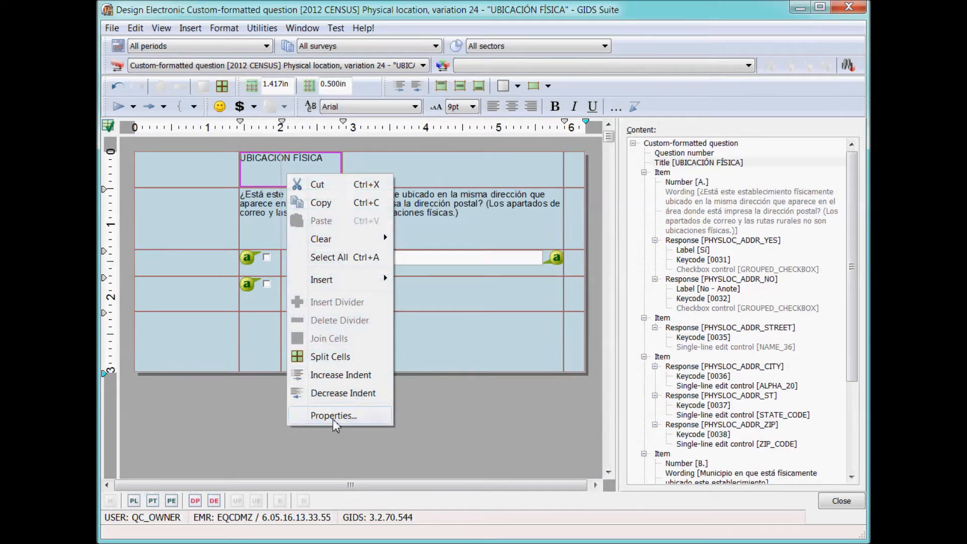
{"action": "left_click", "coordinate": [335, 421]}
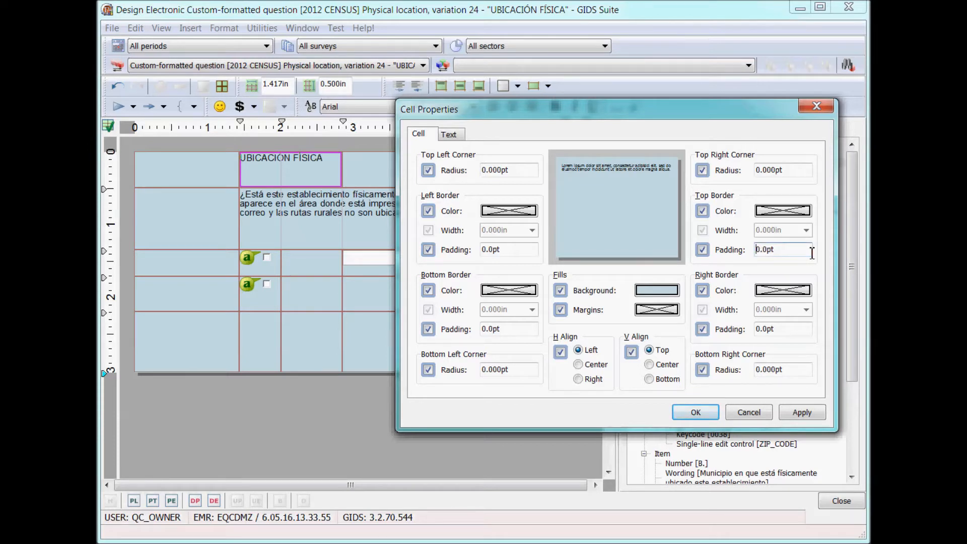
{"action": "type", "text": "5"}
{"action": "key", "text": "Delete"}
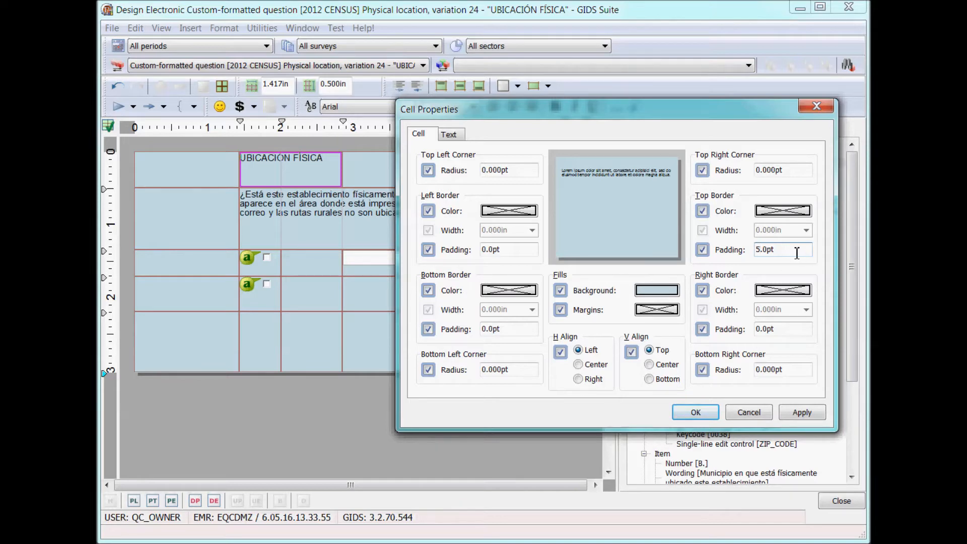
{"action": "left_click", "coordinate": [697, 413]}
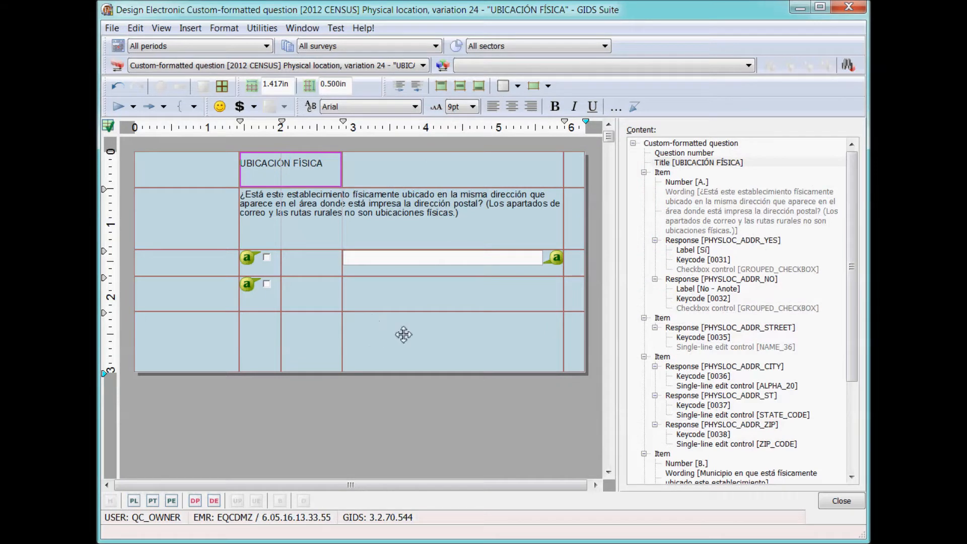
{"action": "left_click", "coordinate": [172, 501]}
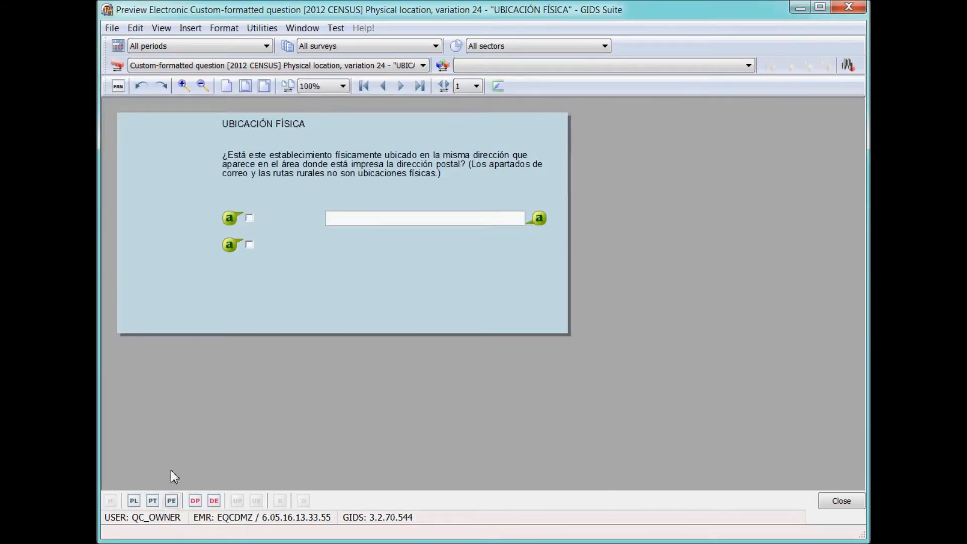
{"action": "left_click", "coordinate": [214, 500]}
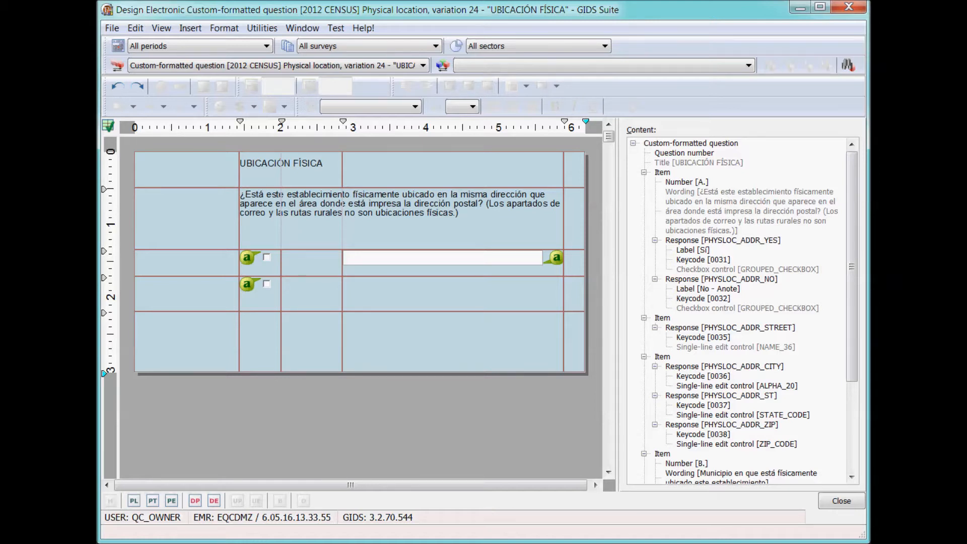
Insert an east-pointing triangle shape into the empty bottom cell under the checkboxes.
{"action": "left_click", "coordinate": [263, 353]}
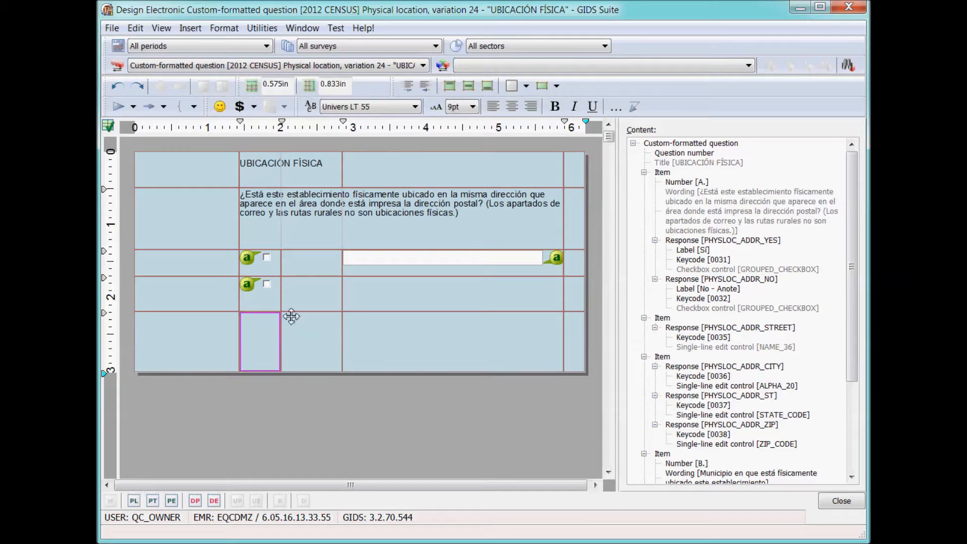
{"action": "left_click", "coordinate": [133, 107]}
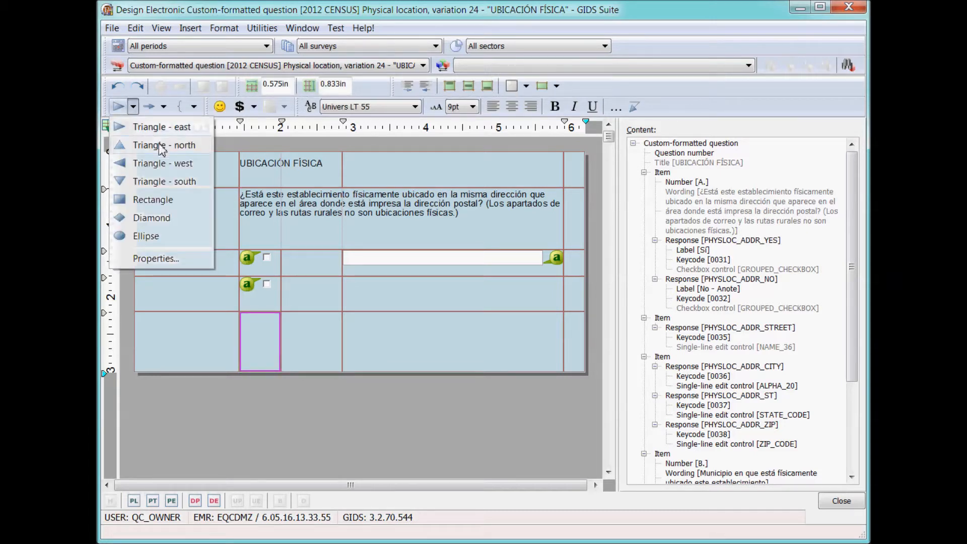
{"action": "left_click", "coordinate": [157, 128]}
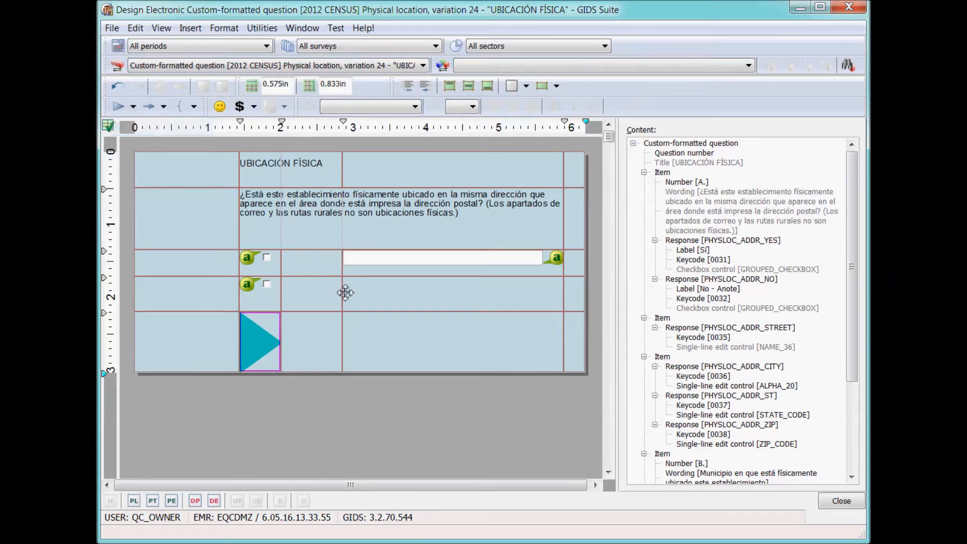
Insert a smiley into the wide bottom-right cell, then swap it for a signature graphic in Cell Properties.
{"action": "left_click", "coordinate": [476, 345]}
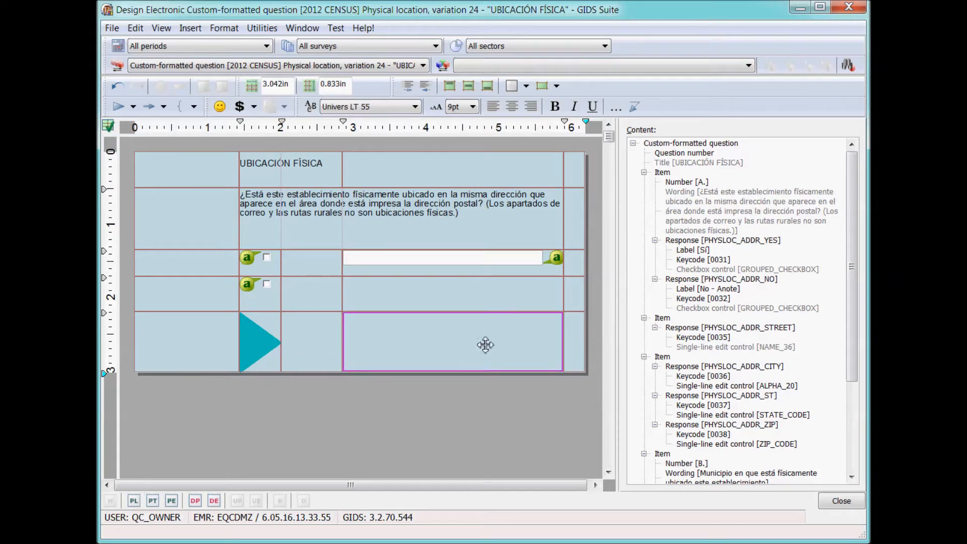
{"action": "left_click", "coordinate": [219, 107]}
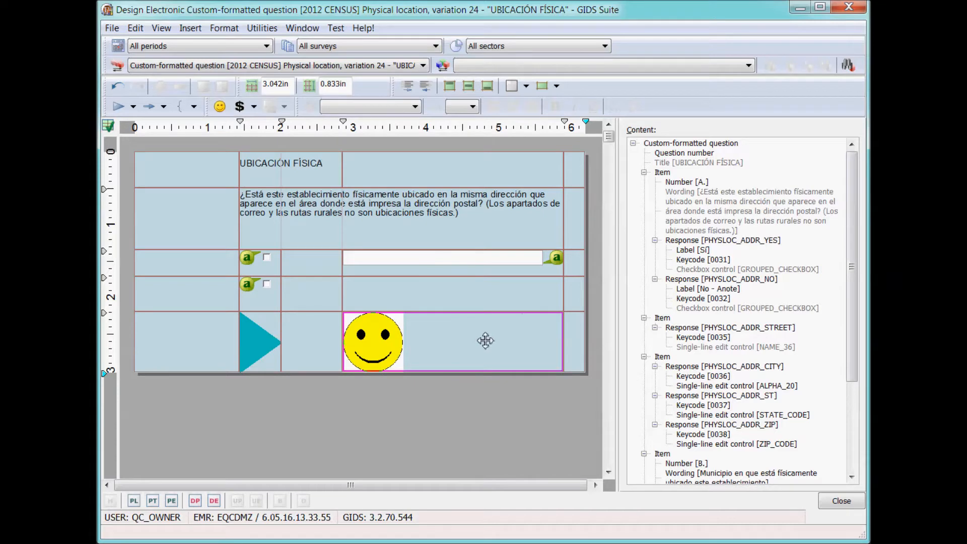
{"action": "right_click", "coordinate": [462, 334]}
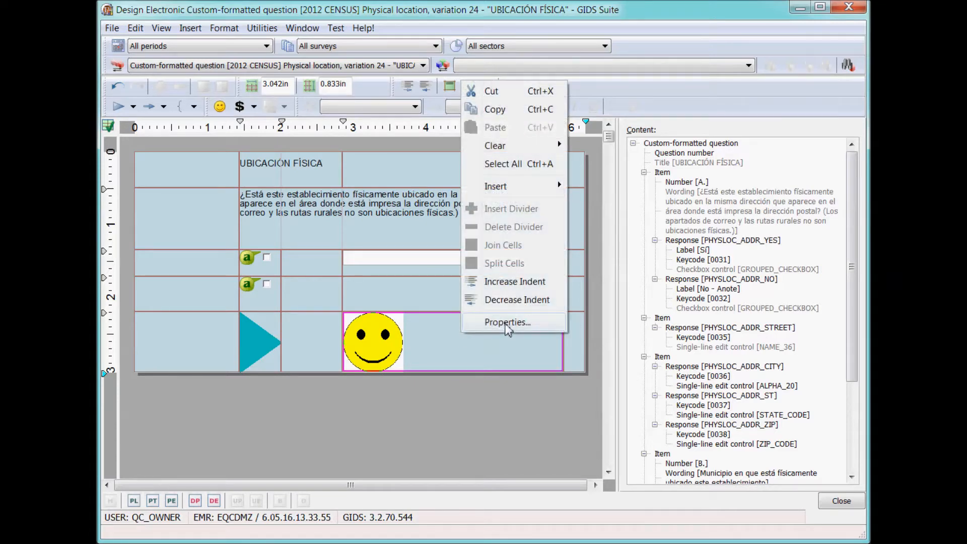
{"action": "left_click", "coordinate": [505, 323]}
{"action": "left_click", "coordinate": [454, 134]}
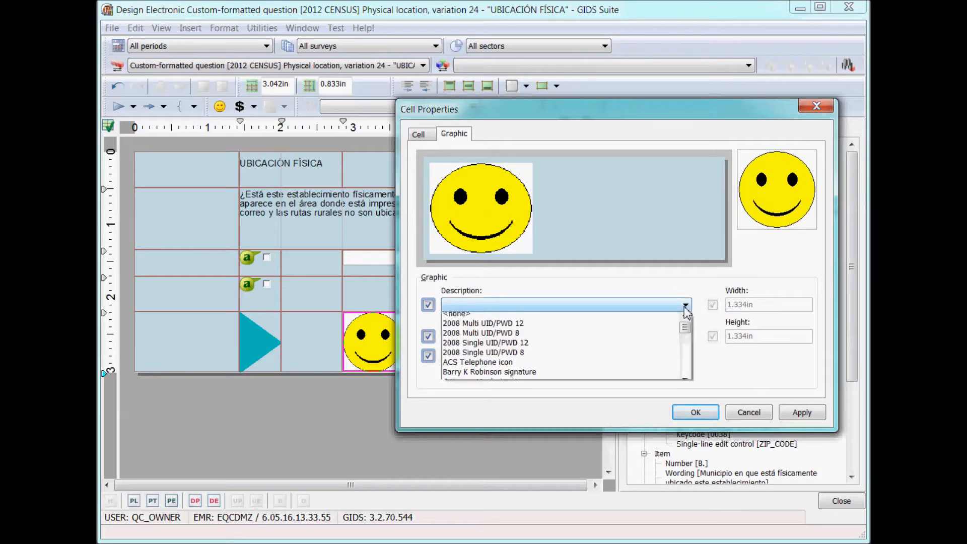
{"action": "left_click", "coordinate": [685, 306]}
{"action": "left_click_drag", "start_coordinate": [686, 326], "coordinate": [686, 378]}
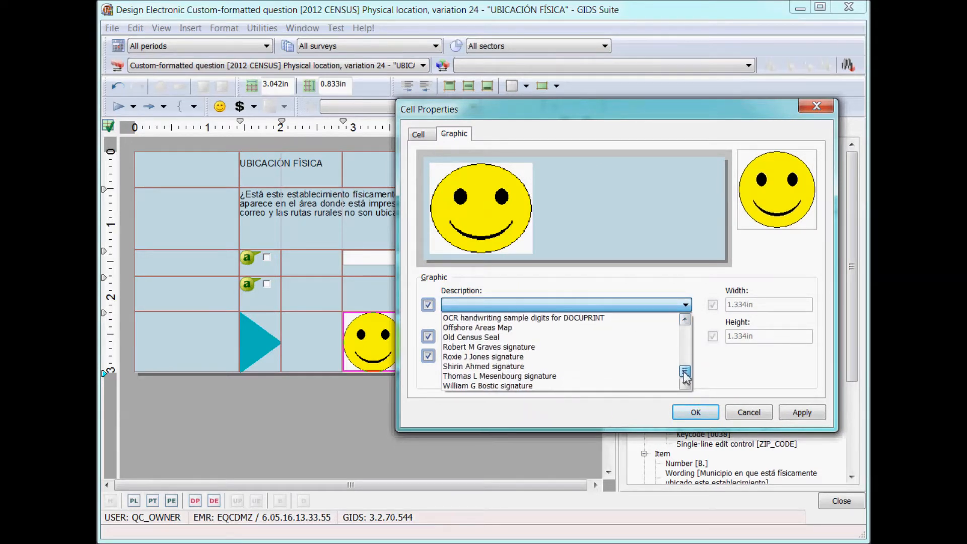
{"action": "left_click", "coordinate": [486, 358]}
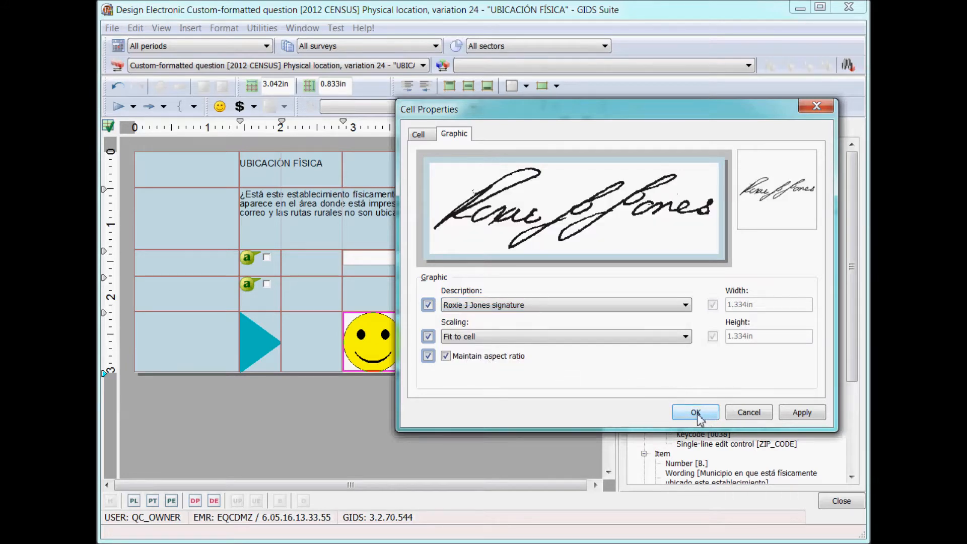
{"action": "left_click", "coordinate": [679, 416]}
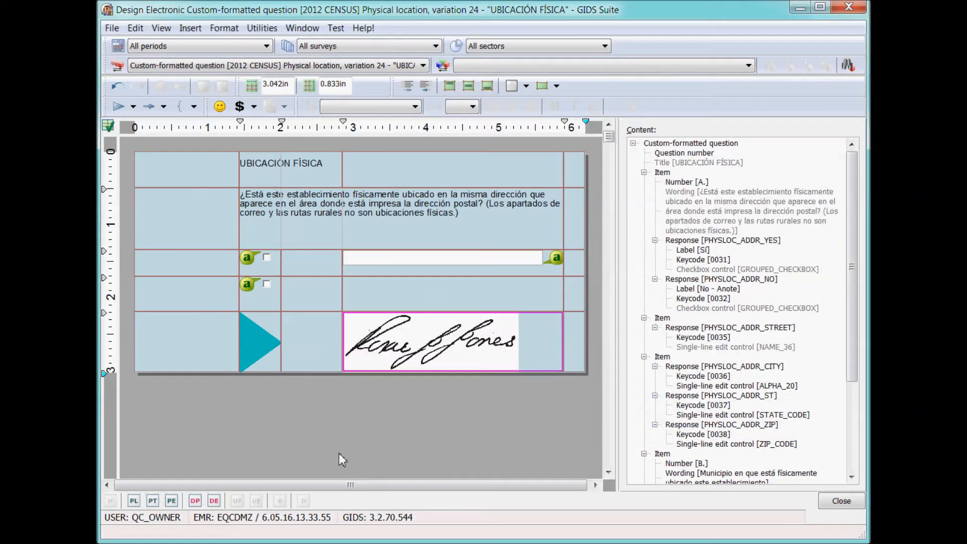
Check the layout in preview, then put a border around the bottom-row signature cell.
{"action": "left_click", "coordinate": [195, 500]}
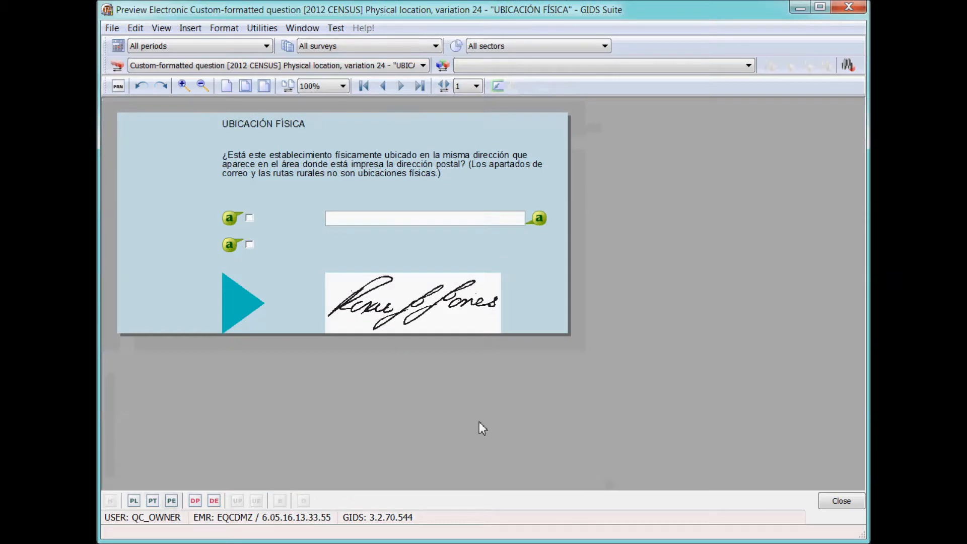
{"action": "left_click", "coordinate": [214, 500]}
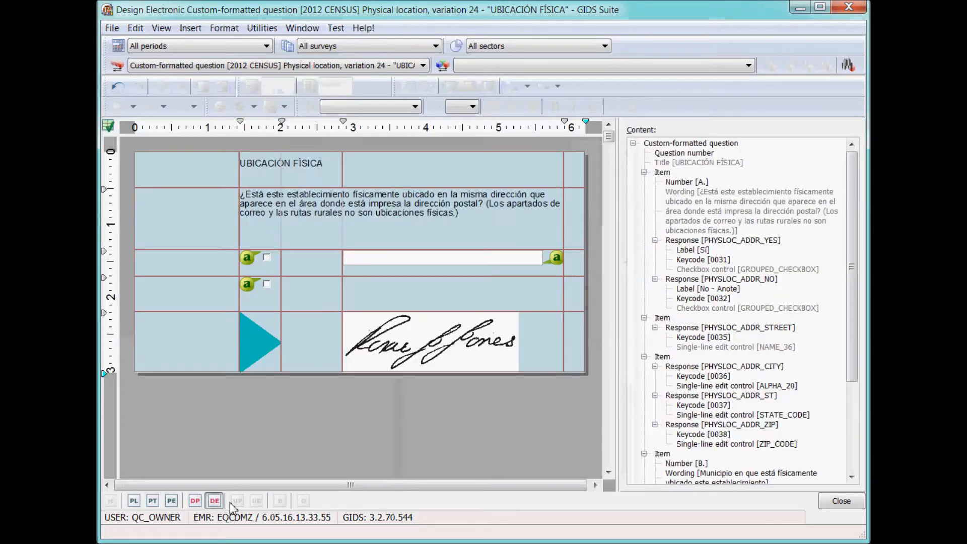
{"action": "left_click", "coordinate": [543, 346]}
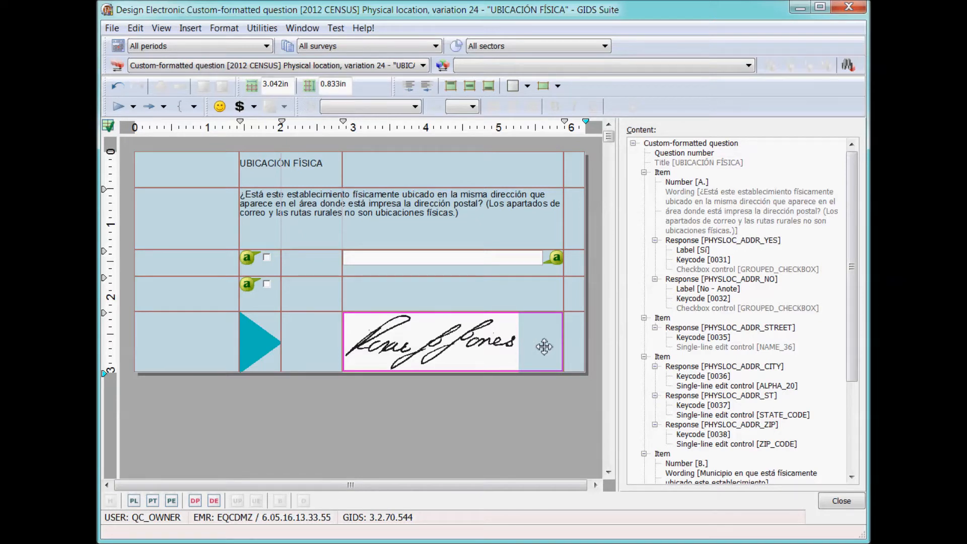
{"action": "left_click", "coordinate": [512, 88]}
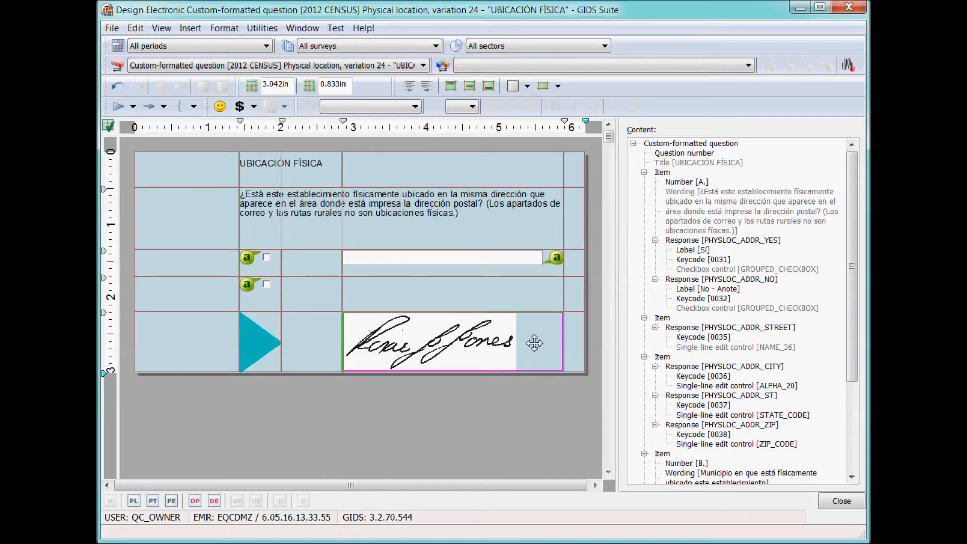
Preview the bordered signature cell at 200% zoom, reset to 100%, and return to Design Electronic.
{"action": "left_click", "coordinate": [172, 501]}
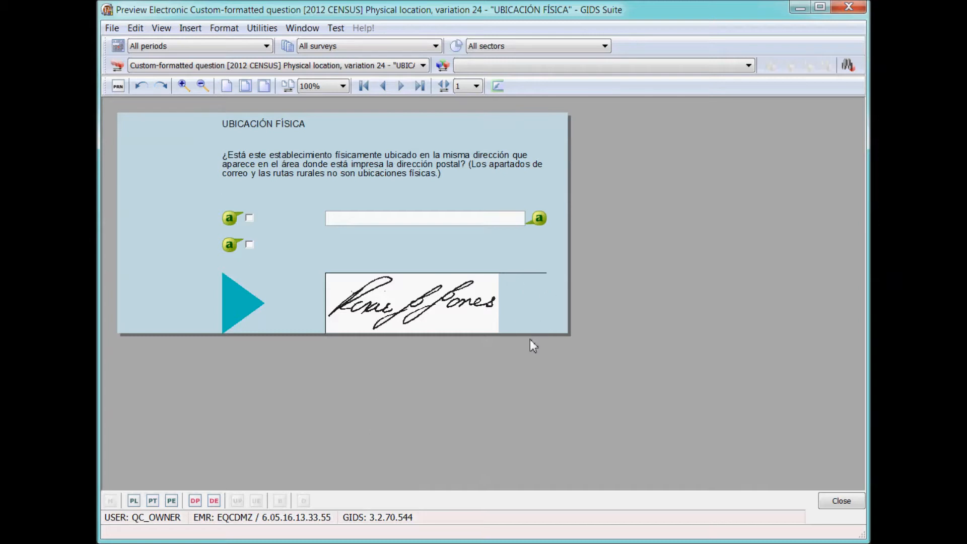
{"action": "left_click", "coordinate": [342, 86]}
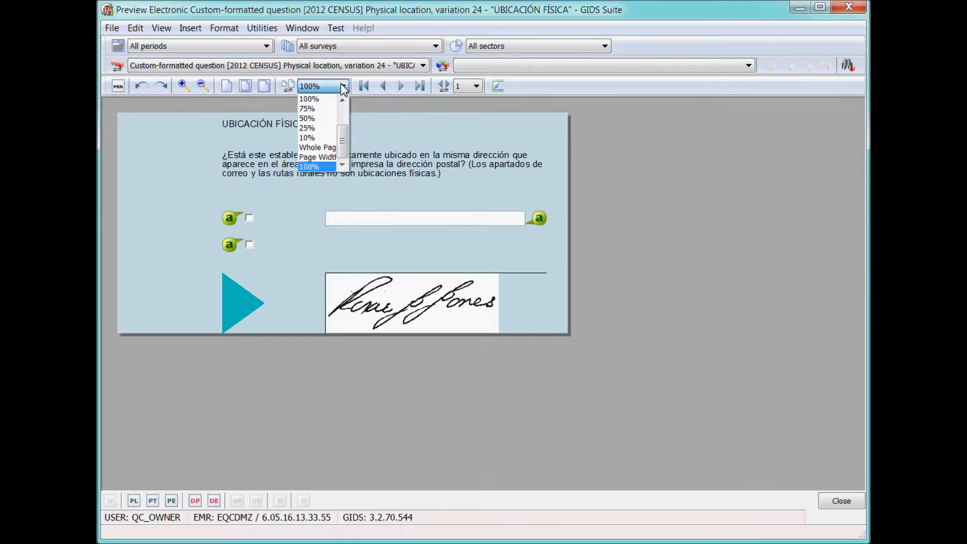
{"action": "left_click", "coordinate": [321, 121]}
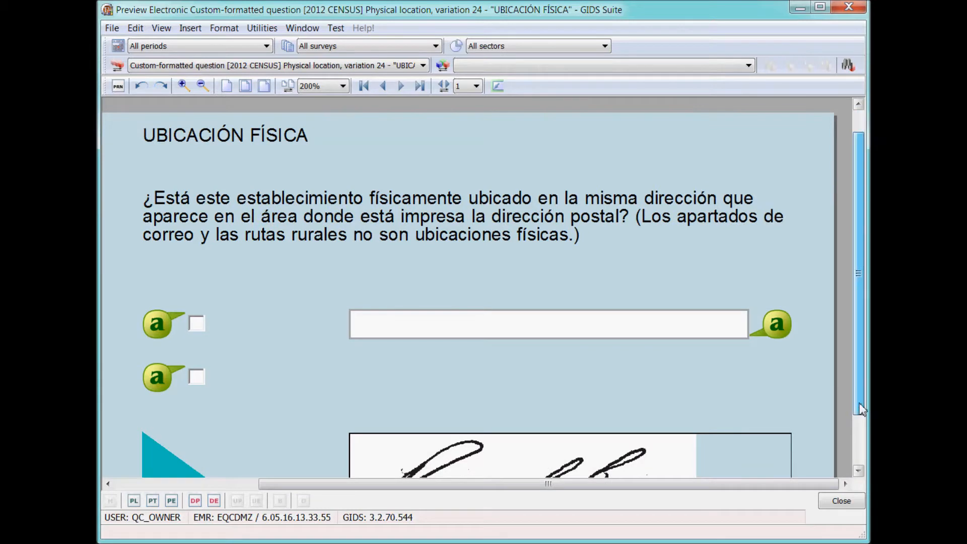
{"action": "left_click_drag", "start_coordinate": [857, 381], "coordinate": [863, 470]}
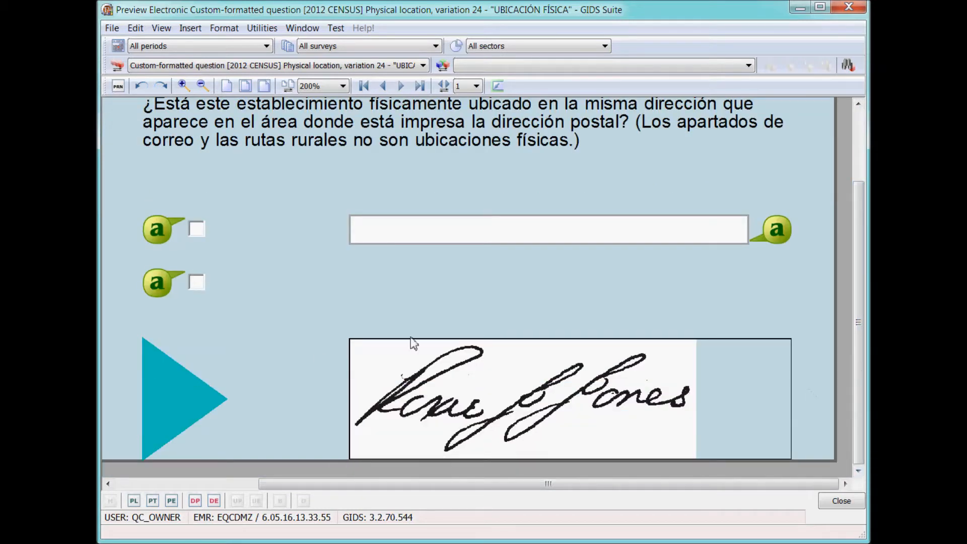
{"action": "left_click", "coordinate": [342, 86]}
{"action": "left_click", "coordinate": [327, 103]}
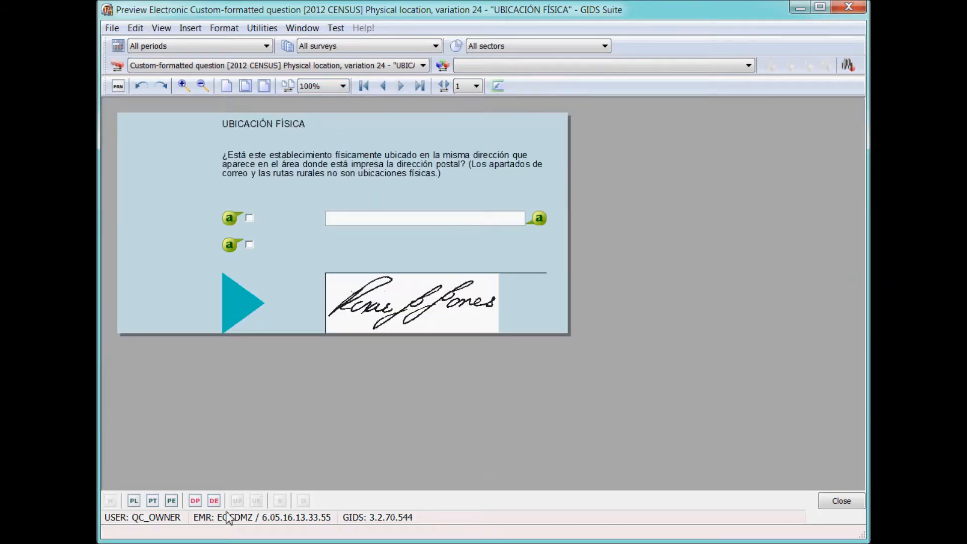
{"action": "left_click", "coordinate": [214, 501]}
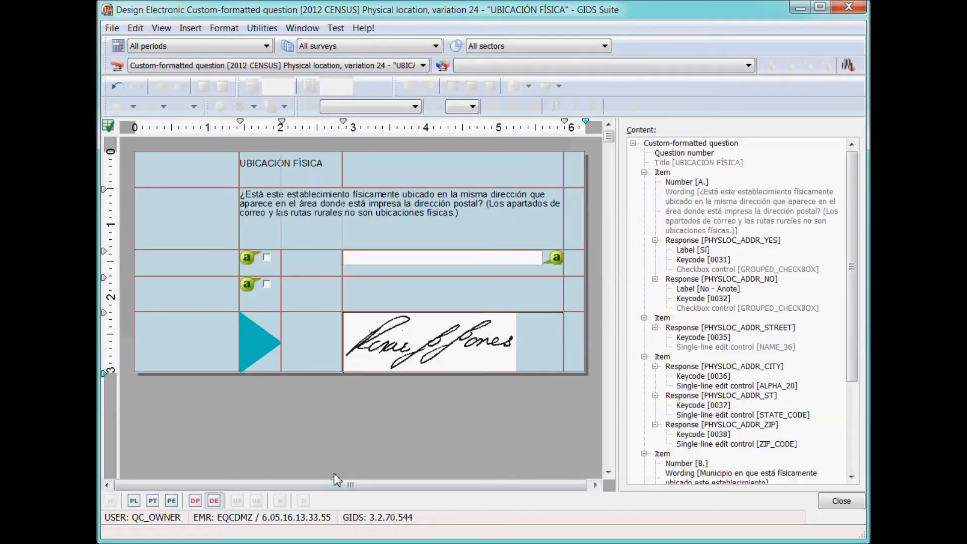
Set the signature cell's left, bottom and top borders to 1 pt and its right border to 4 pt.
{"action": "left_click", "coordinate": [450, 342]}
{"action": "right_click", "coordinate": [450, 342]}
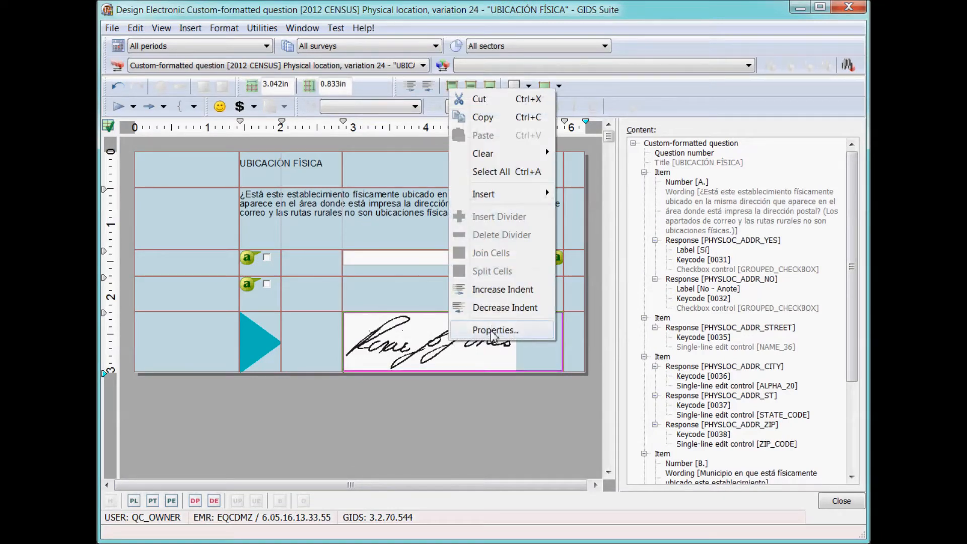
{"action": "left_click", "coordinate": [491, 331]}
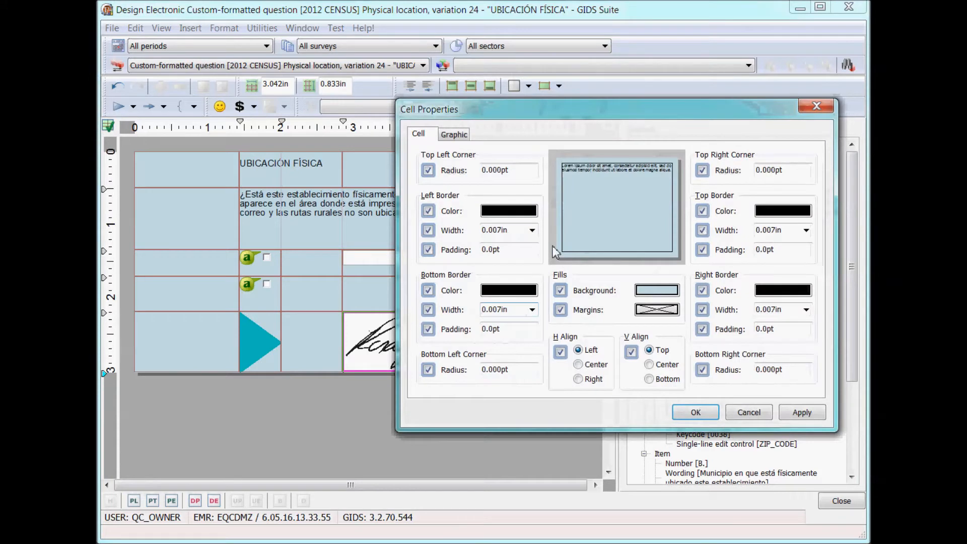
{"action": "left_click", "coordinate": [532, 230]}
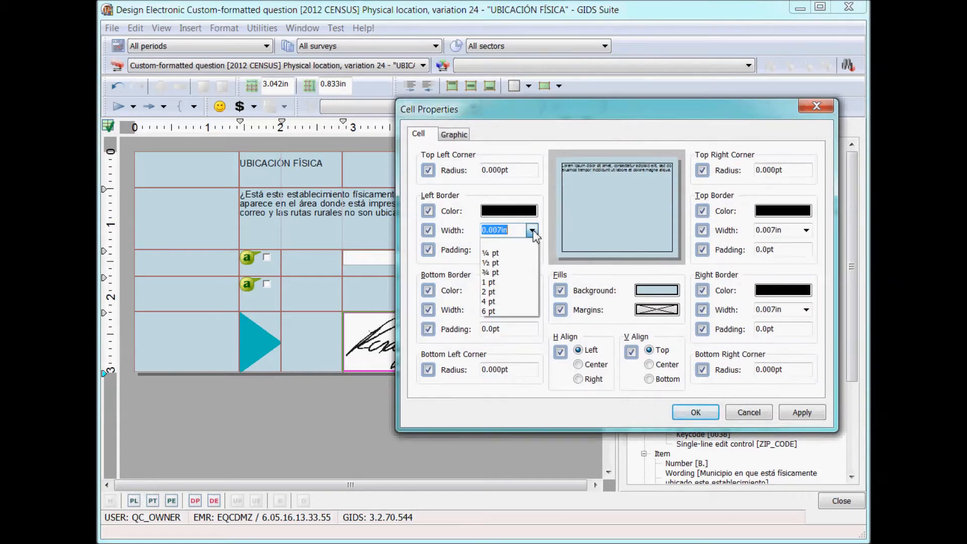
{"action": "left_click", "coordinate": [507, 286]}
{"action": "left_click", "coordinate": [532, 309]}
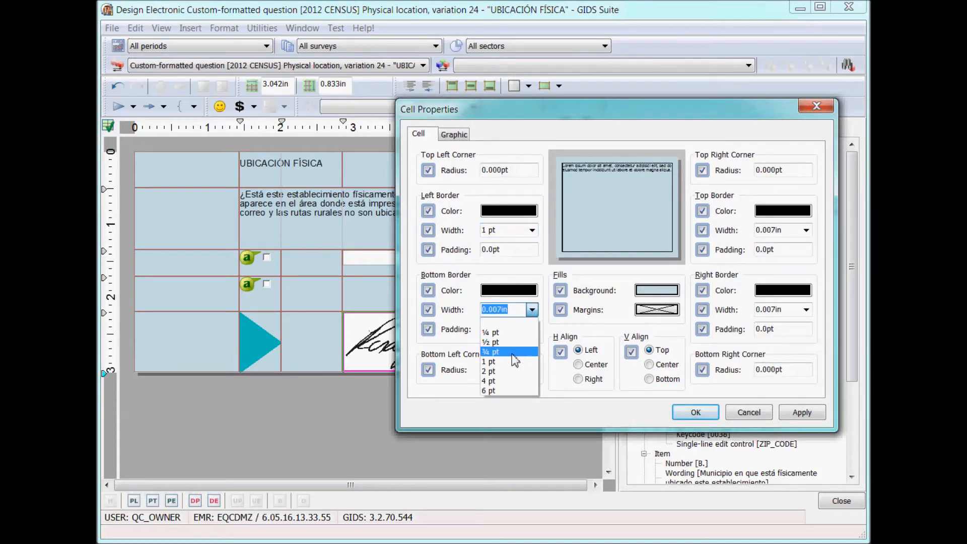
{"action": "left_click", "coordinate": [516, 368]}
{"action": "left_click", "coordinate": [806, 230]}
{"action": "left_click", "coordinate": [795, 283]}
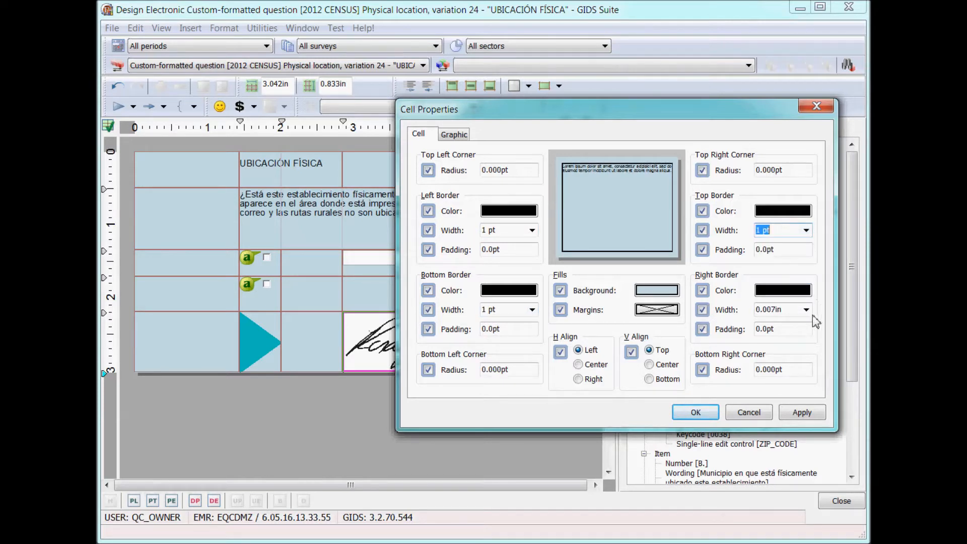
{"action": "left_click", "coordinate": [806, 310]}
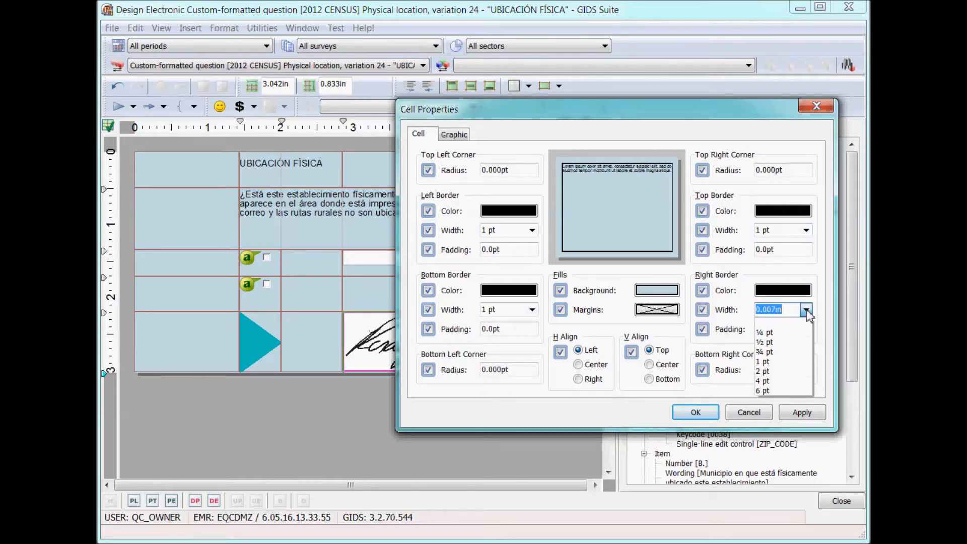
{"action": "left_click", "coordinate": [800, 382]}
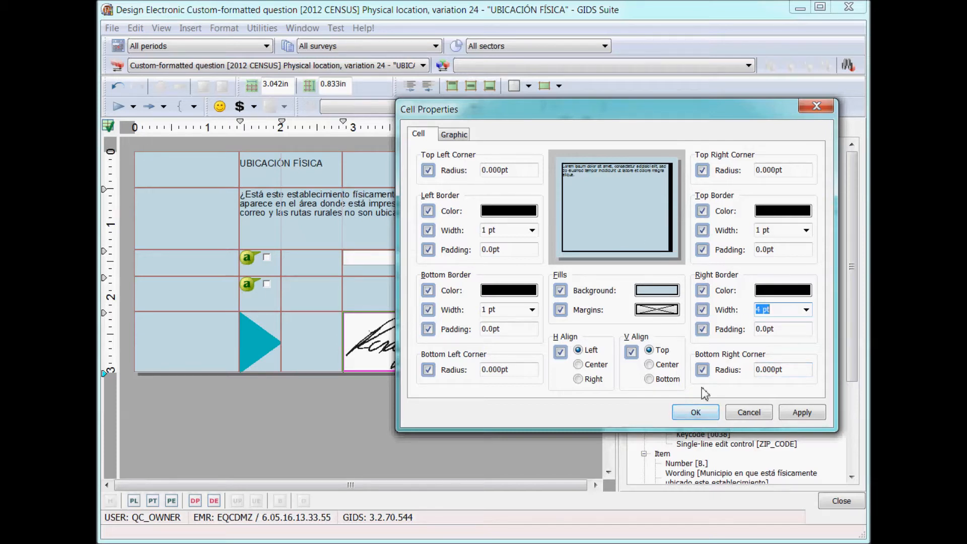
{"action": "left_click", "coordinate": [705, 419]}
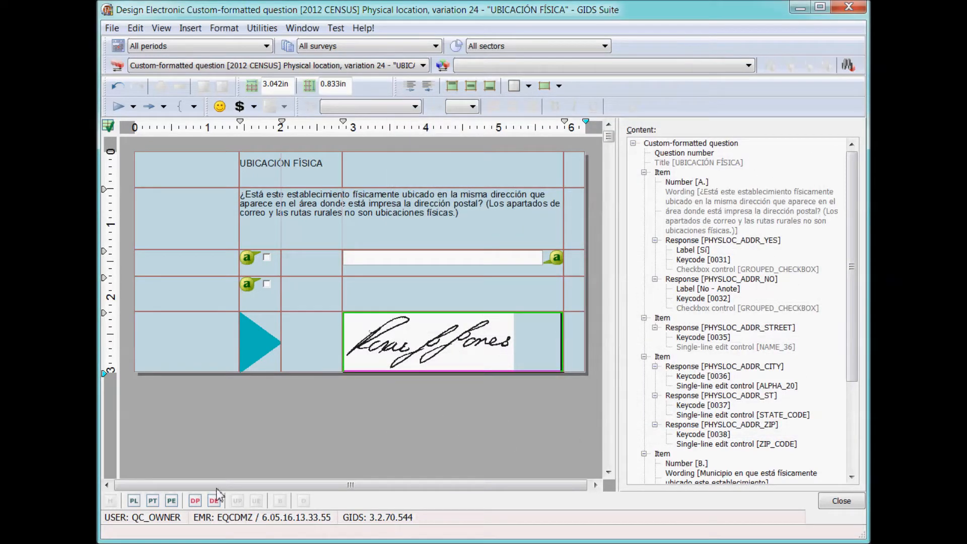
Preview the electronic question, save the layout to the database, and close the preview.
{"action": "left_click", "coordinate": [171, 501]}
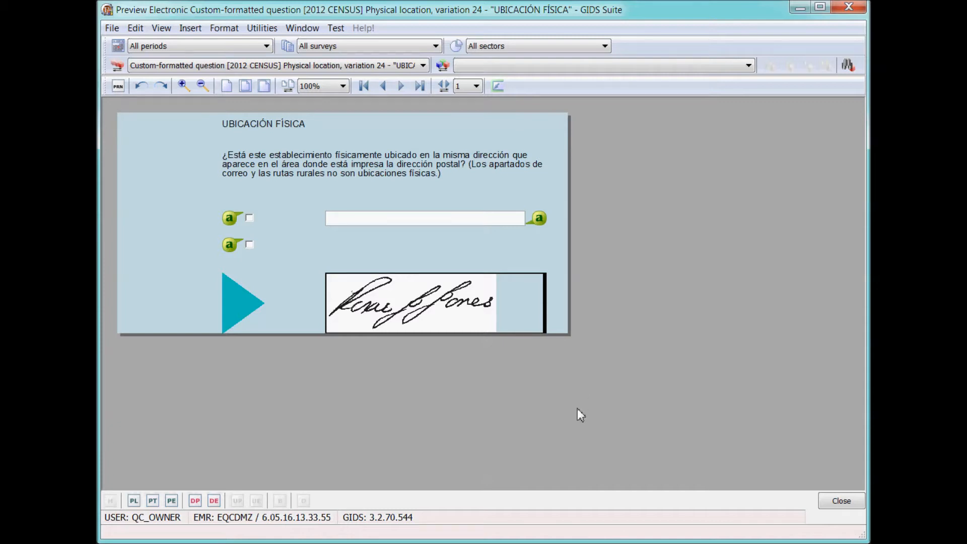
{"action": "left_click", "coordinate": [112, 27]}
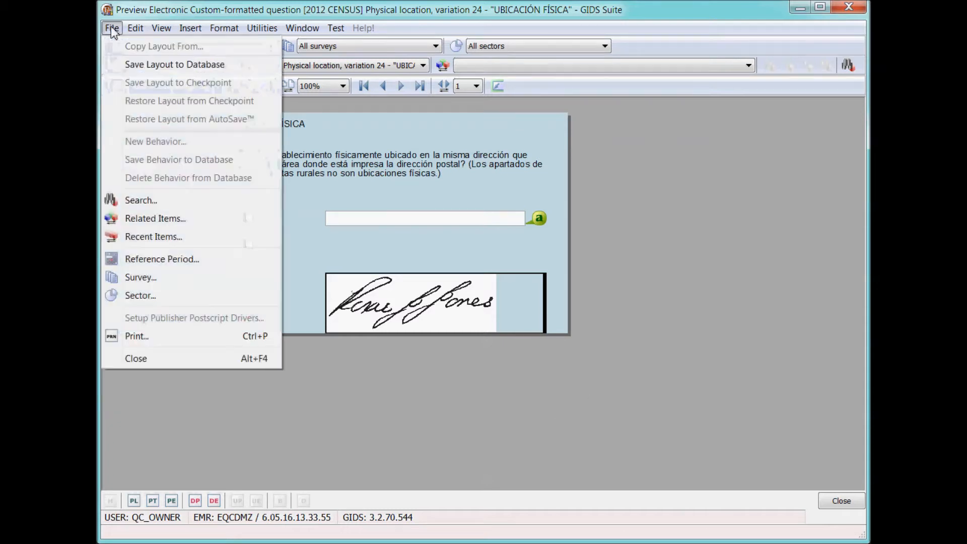
{"action": "left_click", "coordinate": [157, 67]}
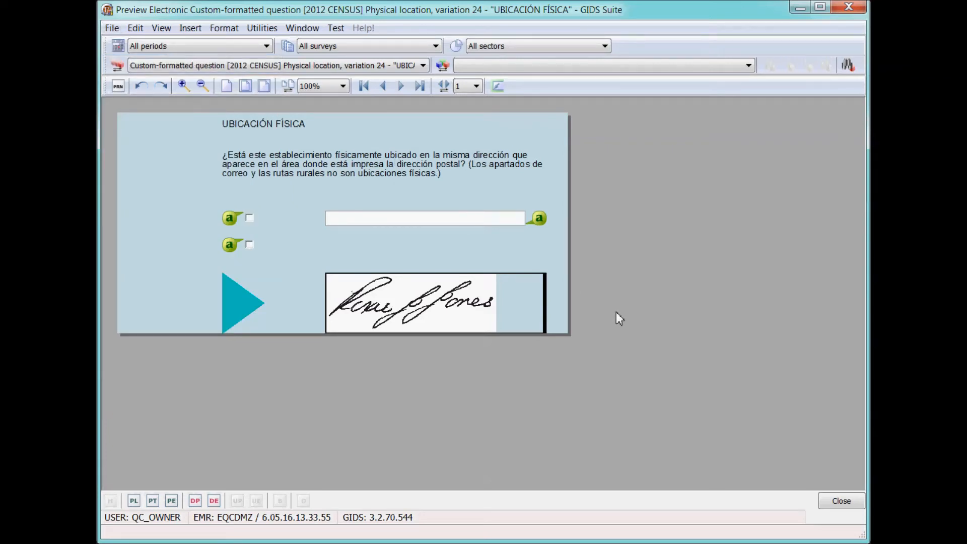
{"action": "key", "text": "Escape"}
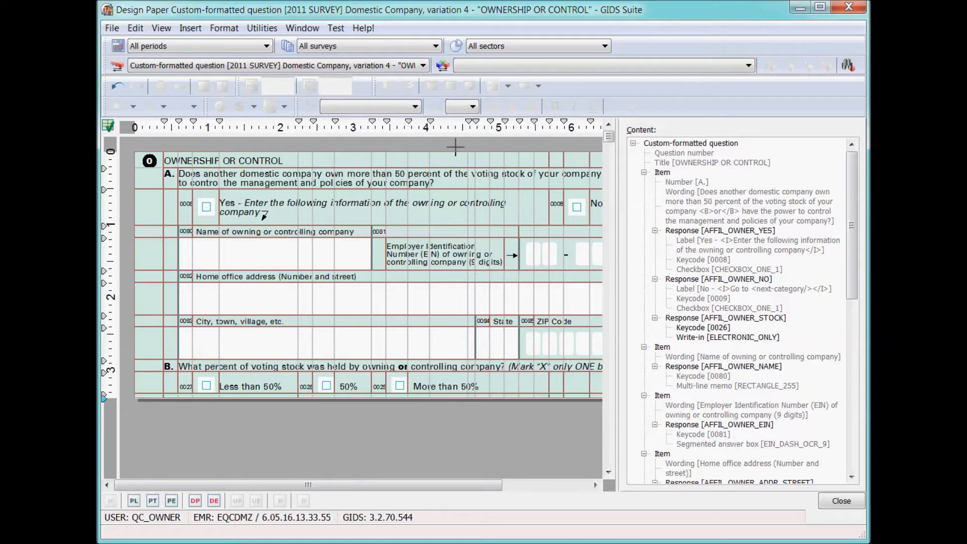
Fill the empty cell beside the company name row with ECON teal (RGB 0, 187, 187).
{"action": "left_click", "coordinate": [145, 256]}
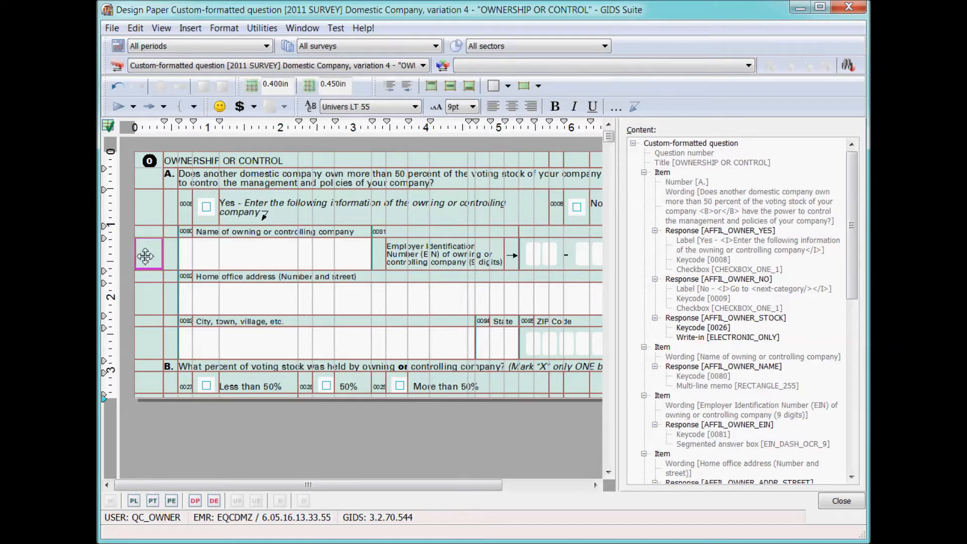
{"action": "right_click", "coordinate": [145, 256]}
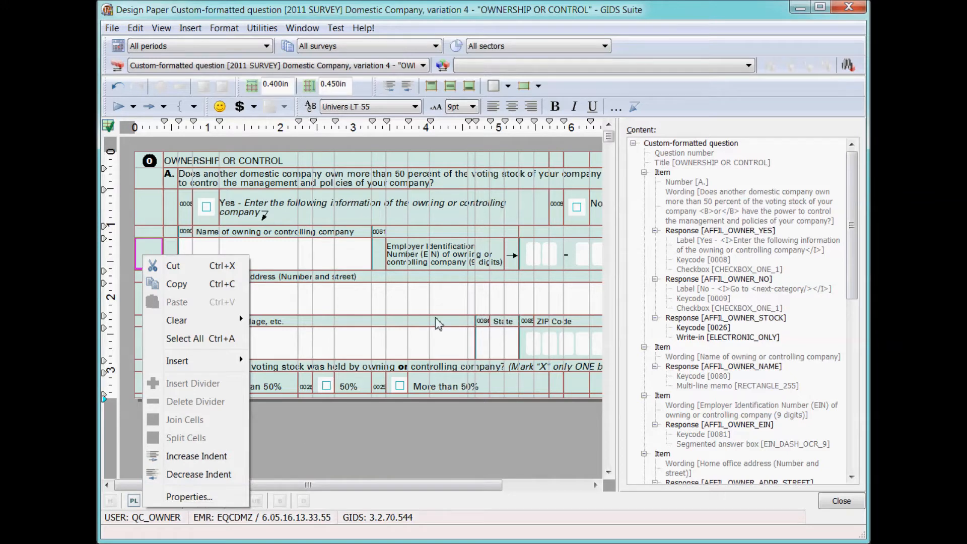
{"action": "left_click", "coordinate": [188, 496]}
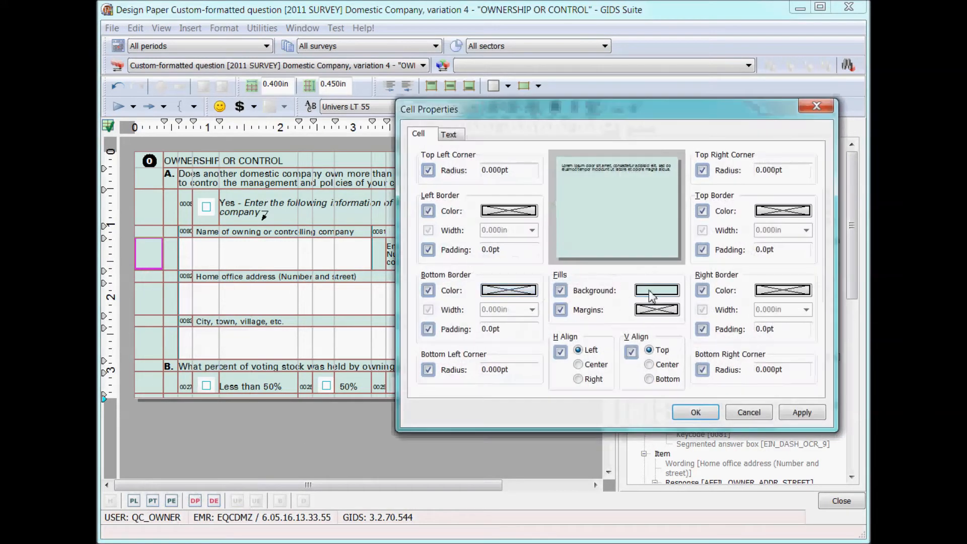
{"action": "left_click", "coordinate": [653, 295]}
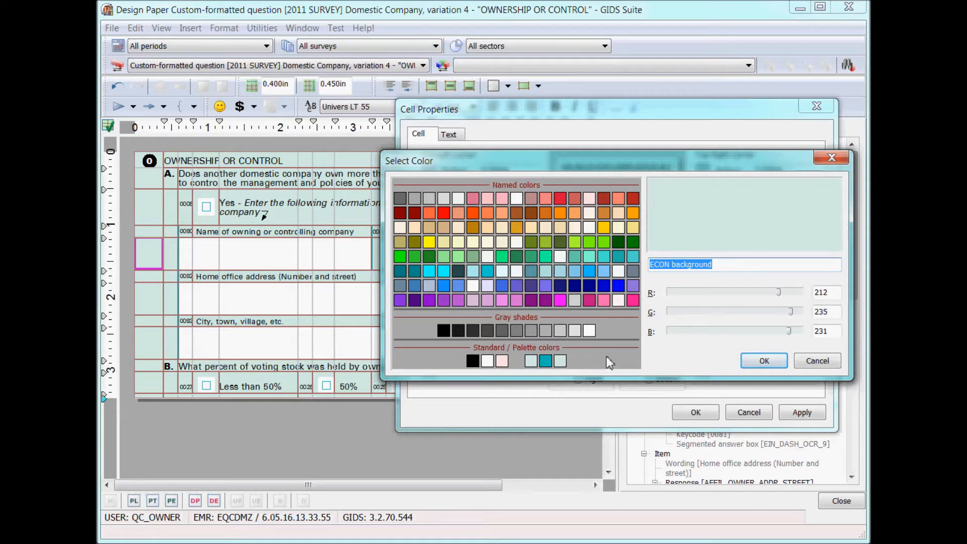
{"action": "left_click", "coordinate": [546, 362]}
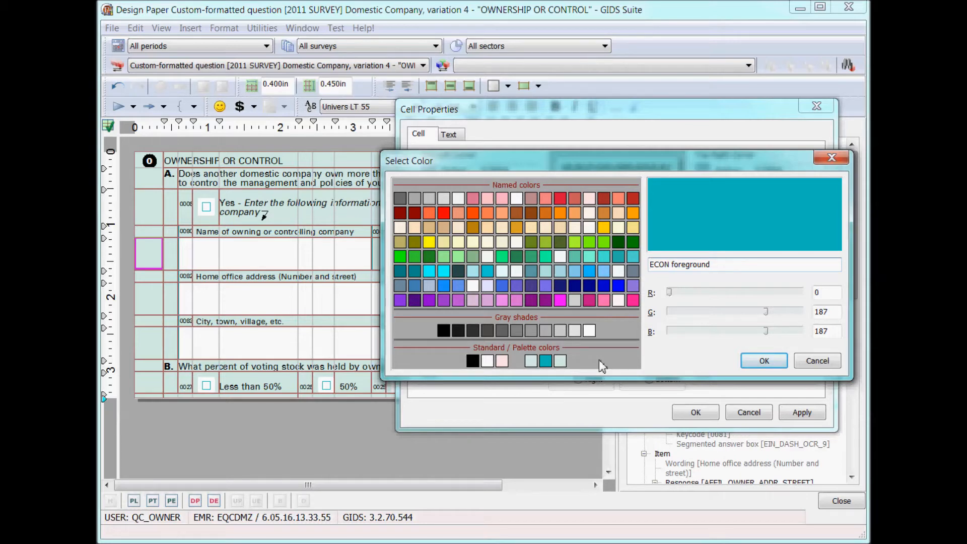
{"action": "left_click", "coordinate": [763, 360]}
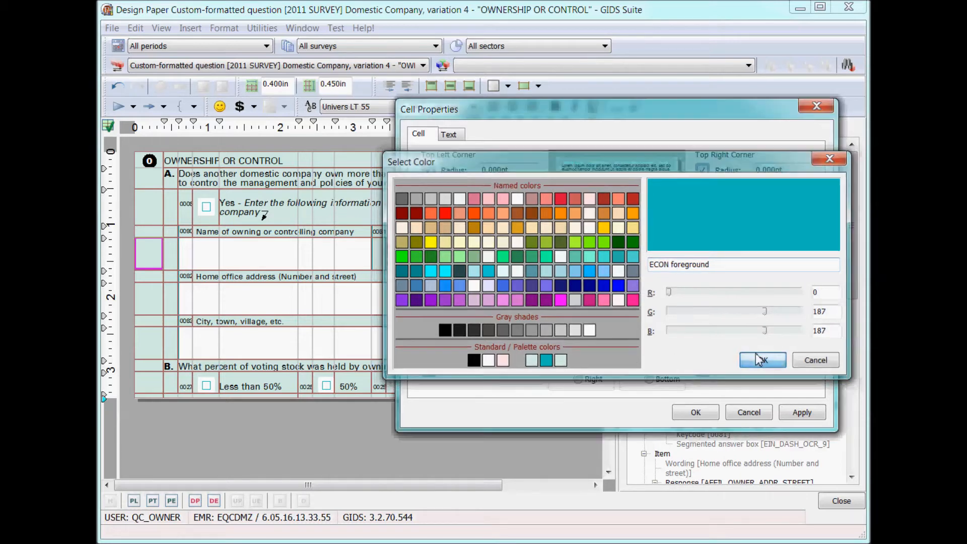
{"action": "left_click", "coordinate": [696, 412]}
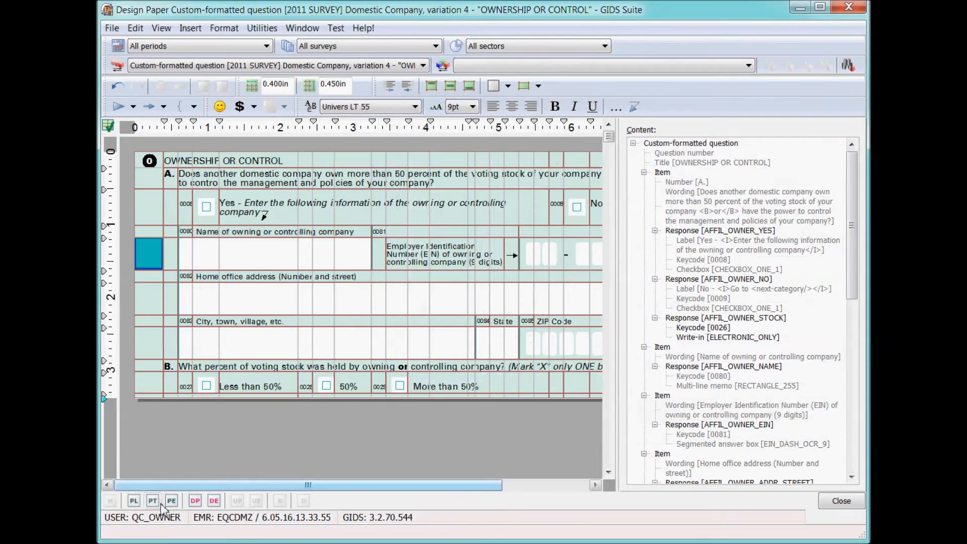
Preview the paper question with its teal cell, save the layout to the database, and exit preview.
{"action": "left_click", "coordinate": [134, 501]}
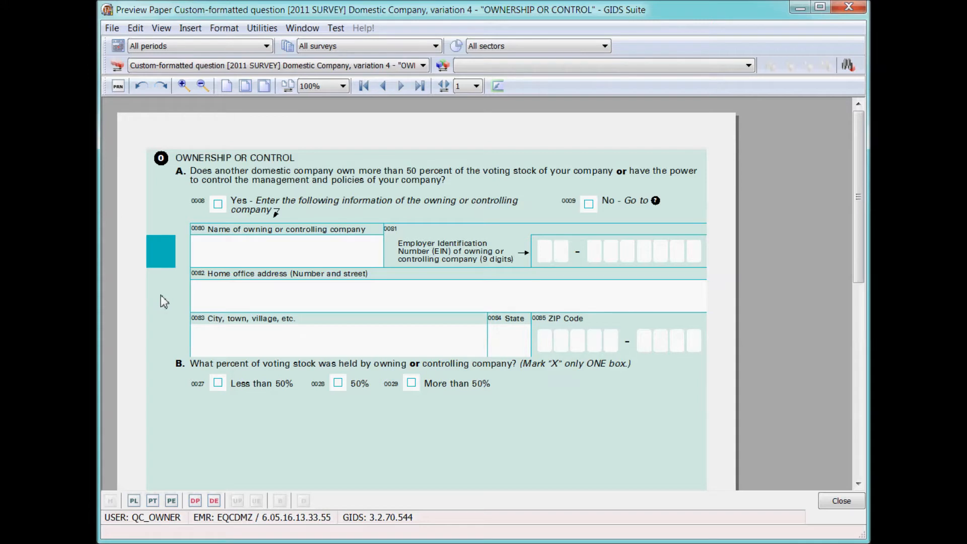
{"action": "left_click", "coordinate": [112, 27]}
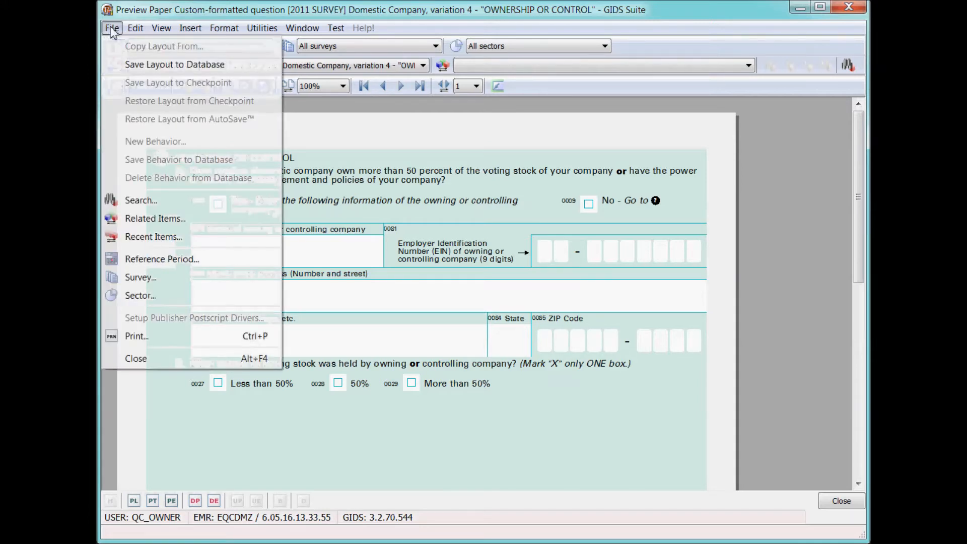
{"action": "left_click", "coordinate": [148, 65]}
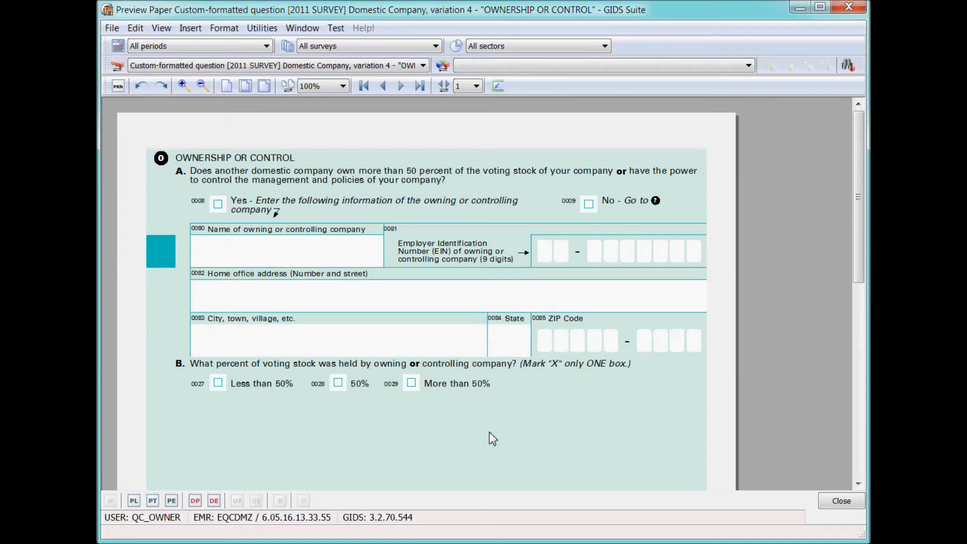
{"action": "key", "text": "Escape"}
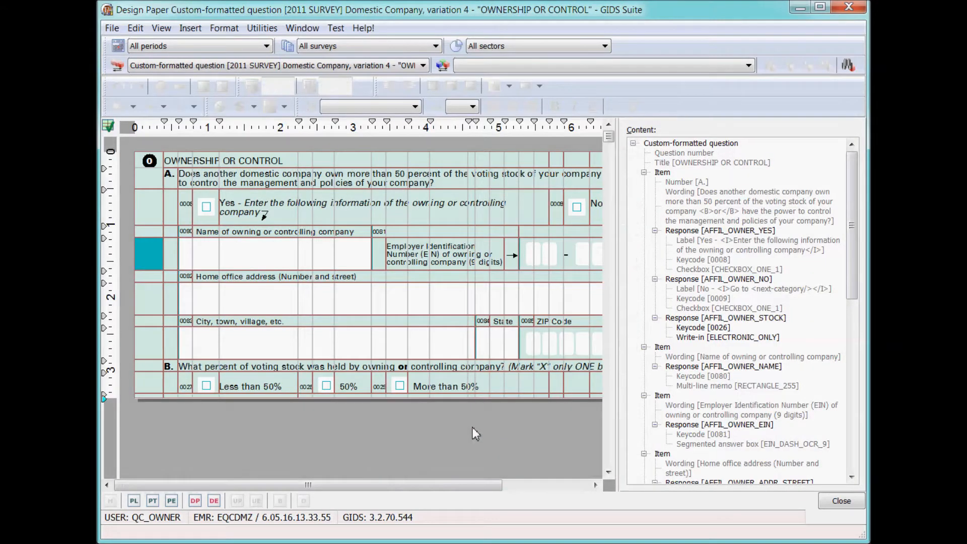
In electronic design, place Keycode [0026] into the left-column cell, centred vertically and horizontally.
{"action": "left_click", "coordinate": [214, 501]}
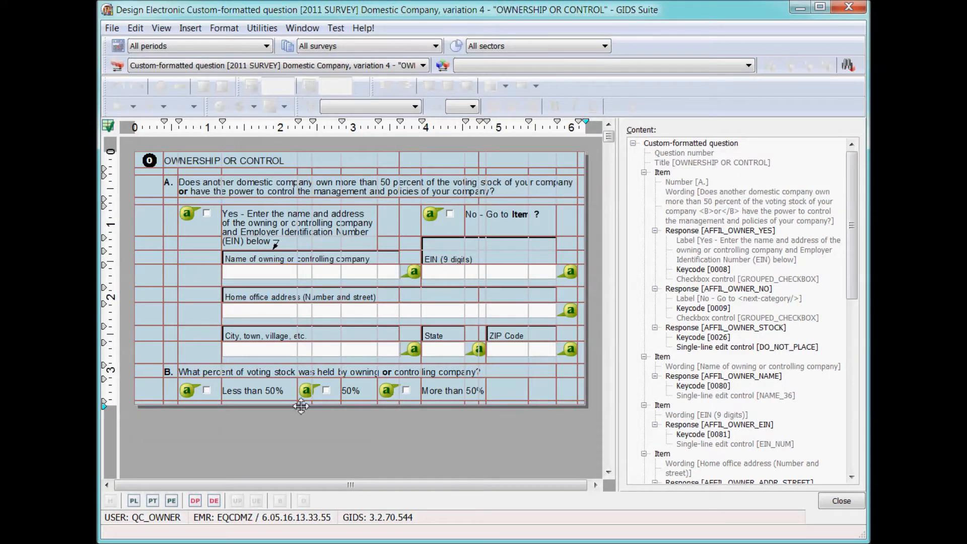
{"action": "left_click", "coordinate": [152, 278]}
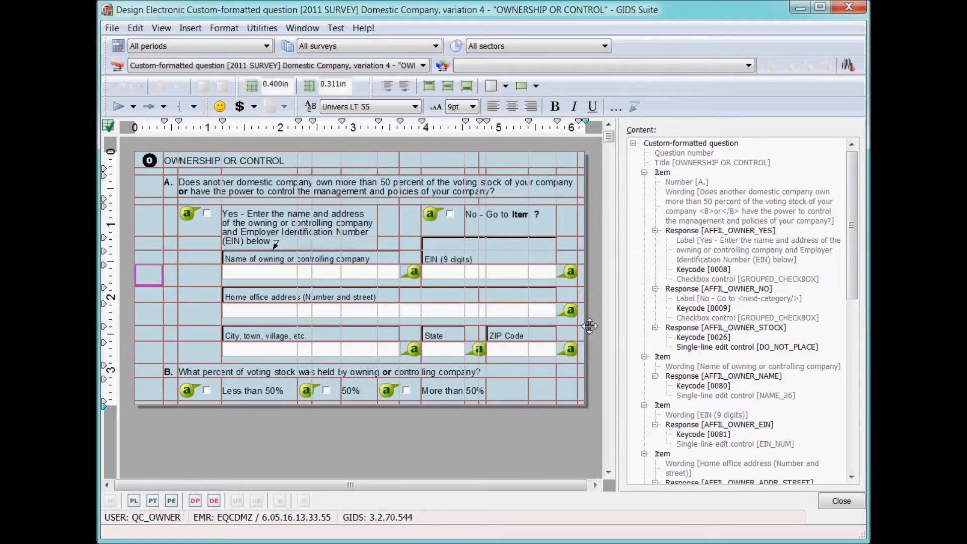
{"action": "left_click", "coordinate": [727, 337]}
{"action": "left_click_drag", "start_coordinate": [728, 338], "coordinate": [152, 279]}
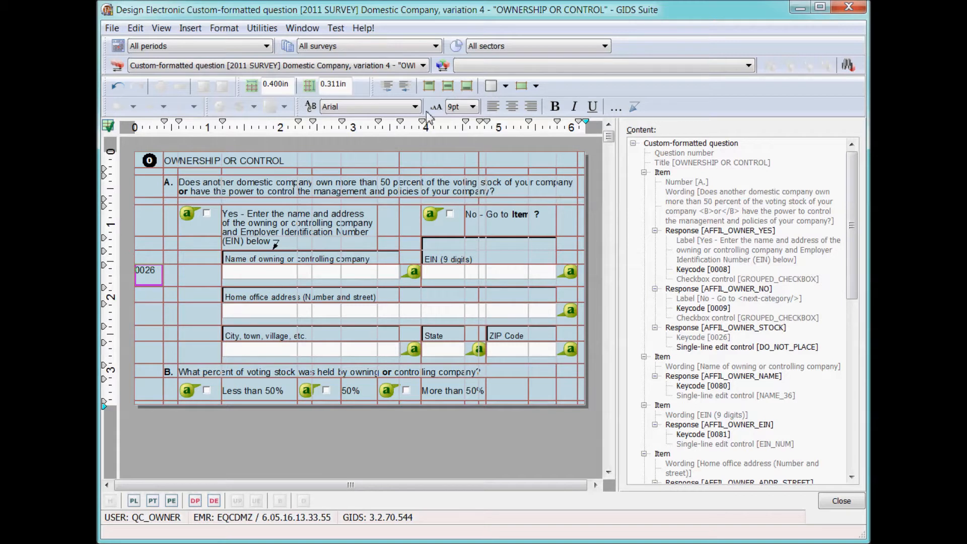
{"action": "left_click", "coordinate": [448, 87]}
{"action": "left_click", "coordinate": [511, 107]}
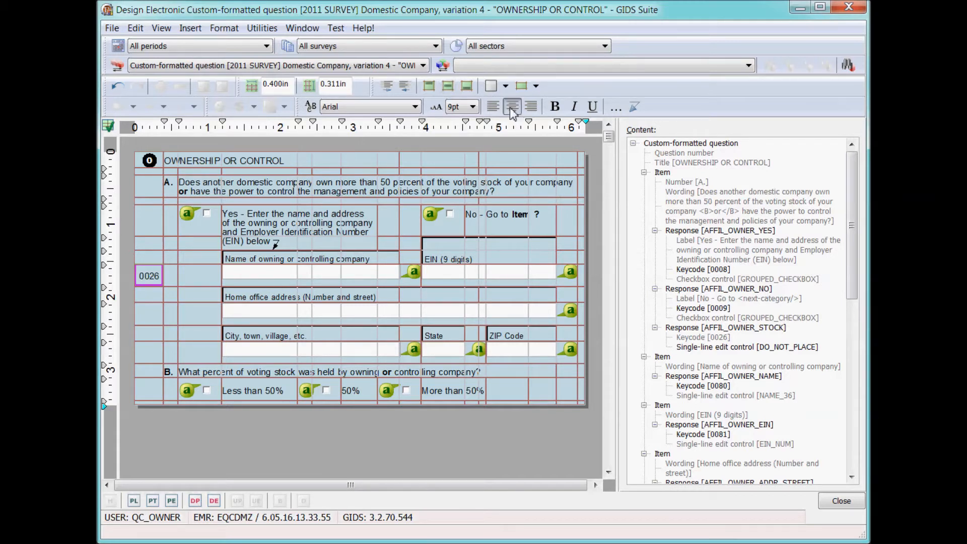
Give the 0026 cell a deep pink background.
{"action": "right_click", "coordinate": [150, 276]}
{"action": "left_click", "coordinate": [196, 516]}
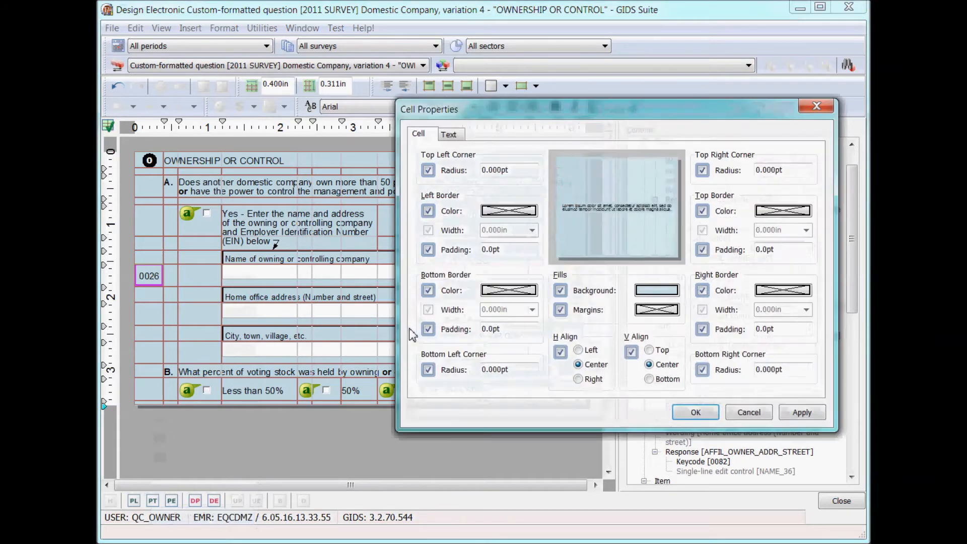
{"action": "left_click", "coordinate": [655, 293]}
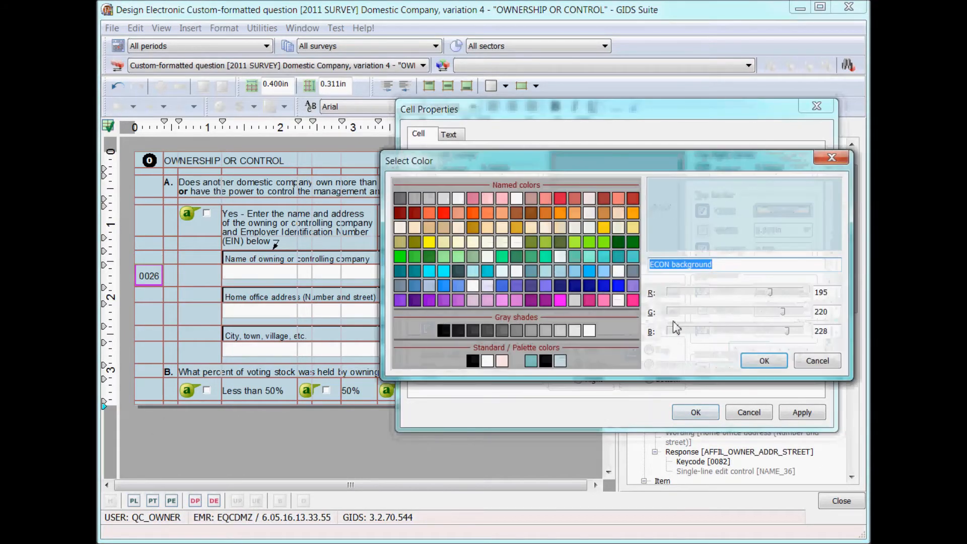
{"action": "left_click", "coordinate": [633, 301]}
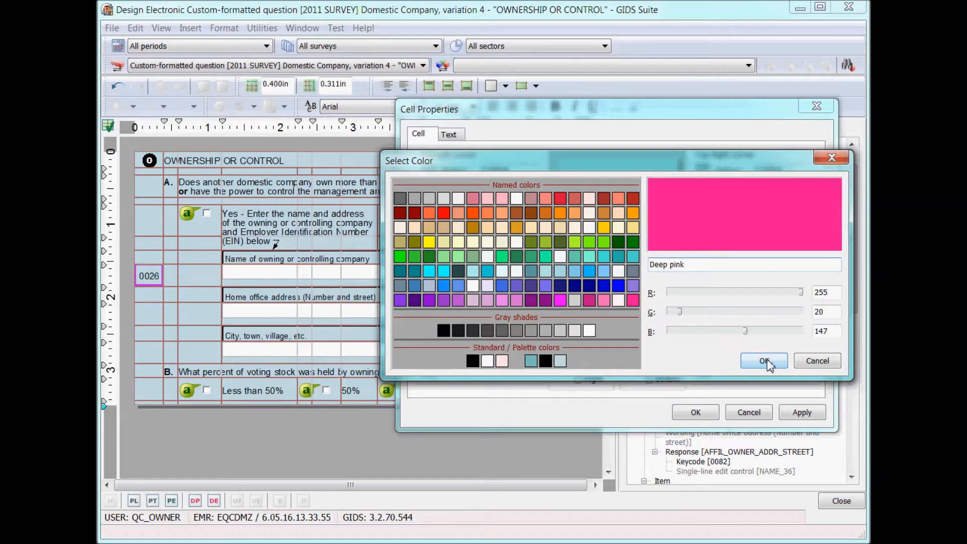
{"action": "left_click", "coordinate": [764, 361]}
{"action": "left_click", "coordinate": [695, 412]}
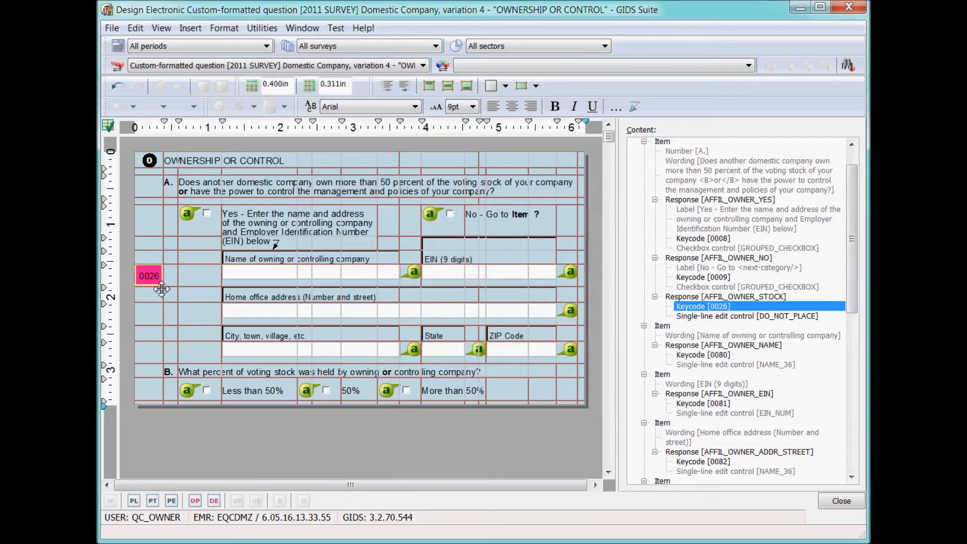
Set the 0026 cell's text colour to white and preview the electronic form.
{"action": "right_click", "coordinate": [147, 276]}
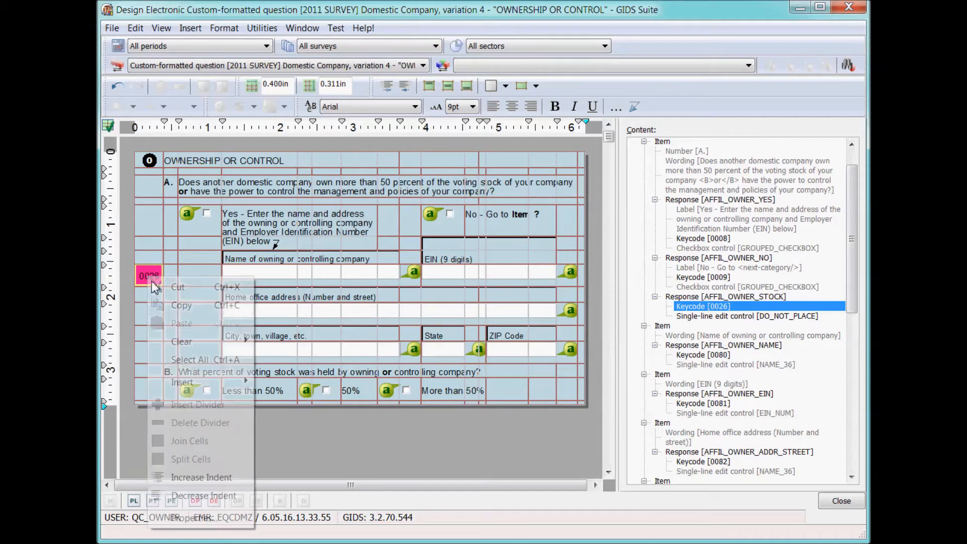
{"action": "left_click", "coordinate": [231, 521]}
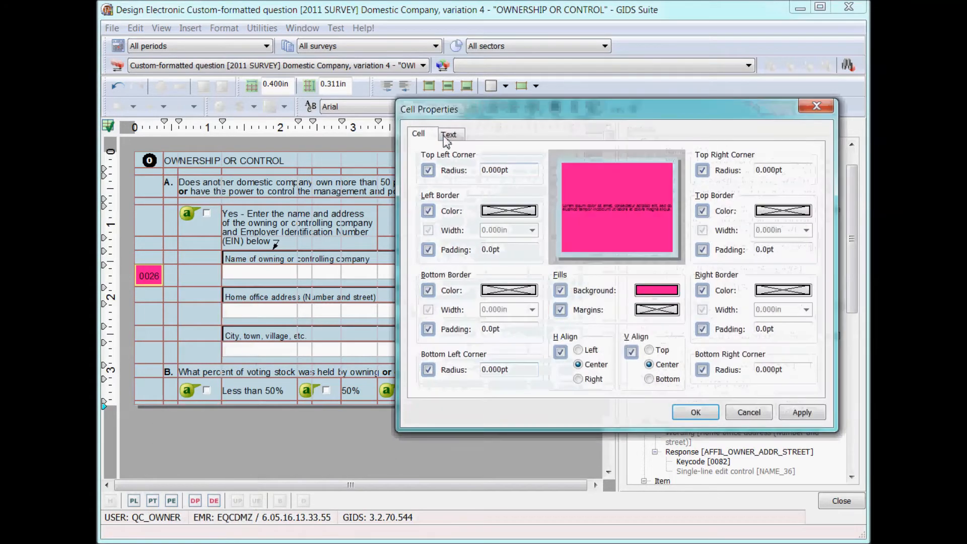
{"action": "left_click", "coordinate": [448, 134]}
{"action": "left_click", "coordinate": [791, 246]}
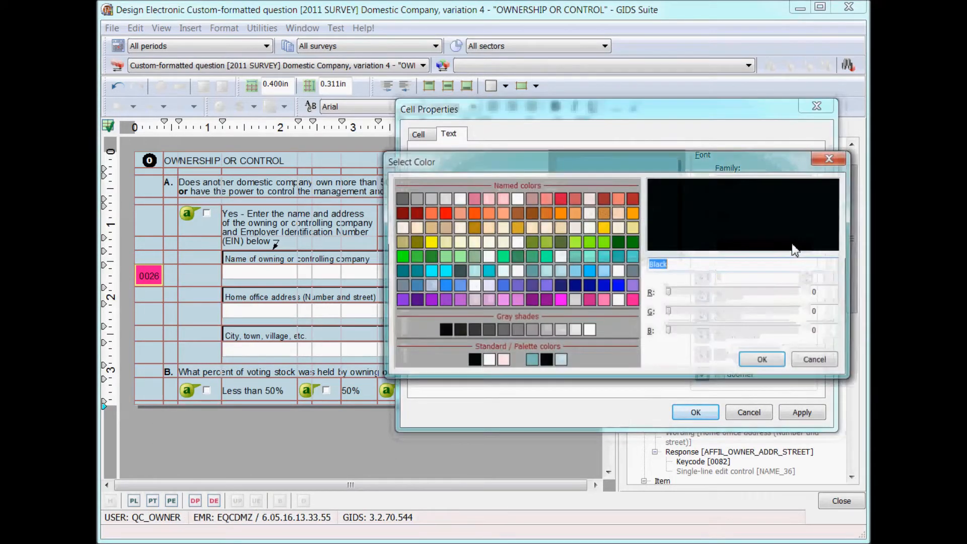
{"action": "left_click", "coordinate": [589, 330]}
{"action": "left_click", "coordinate": [763, 361]}
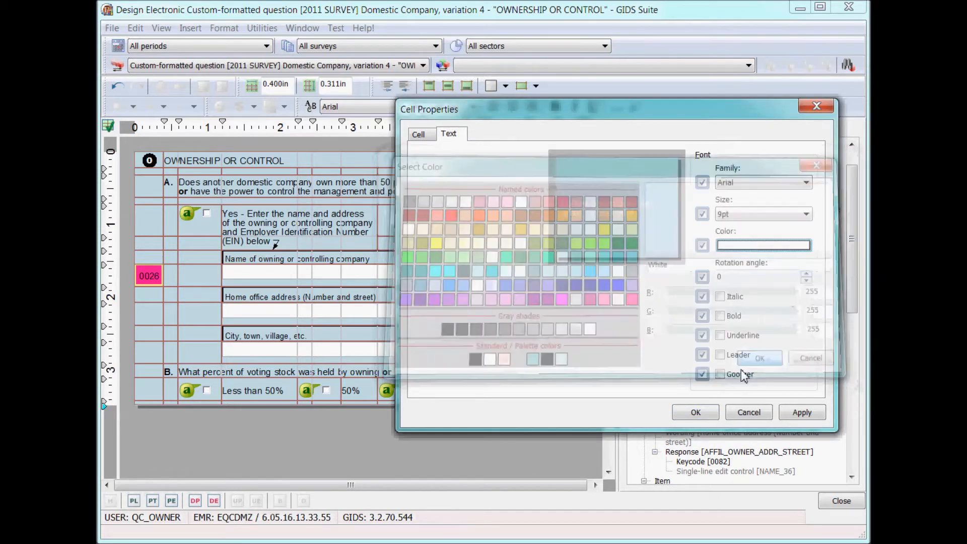
{"action": "left_click", "coordinate": [696, 413]}
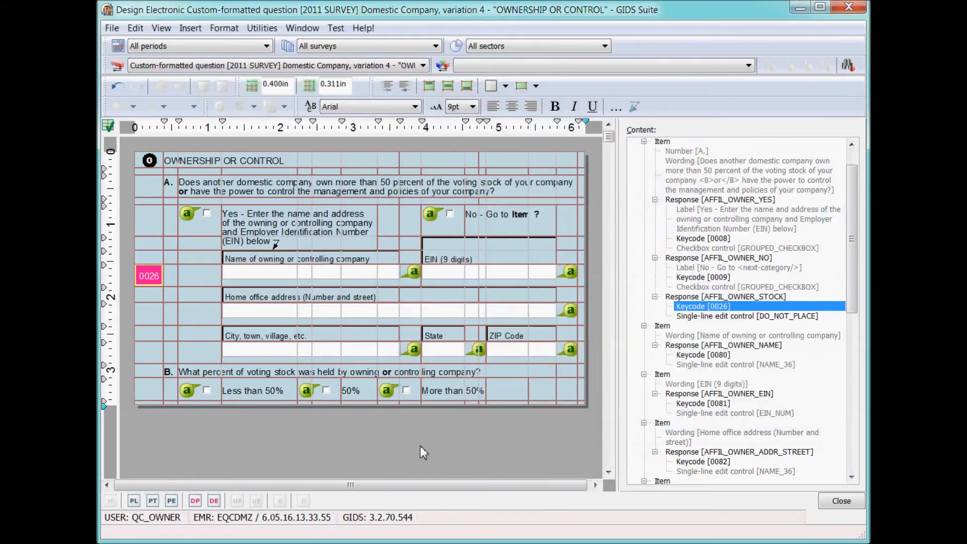
{"action": "left_click", "coordinate": [195, 501]}
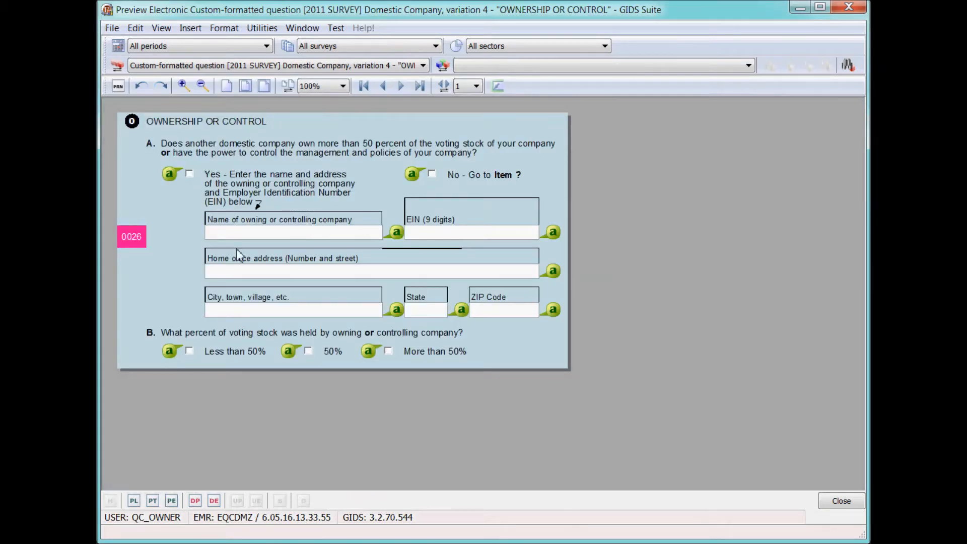
Save the edited layout to the database.
{"action": "left_click", "coordinate": [112, 28]}
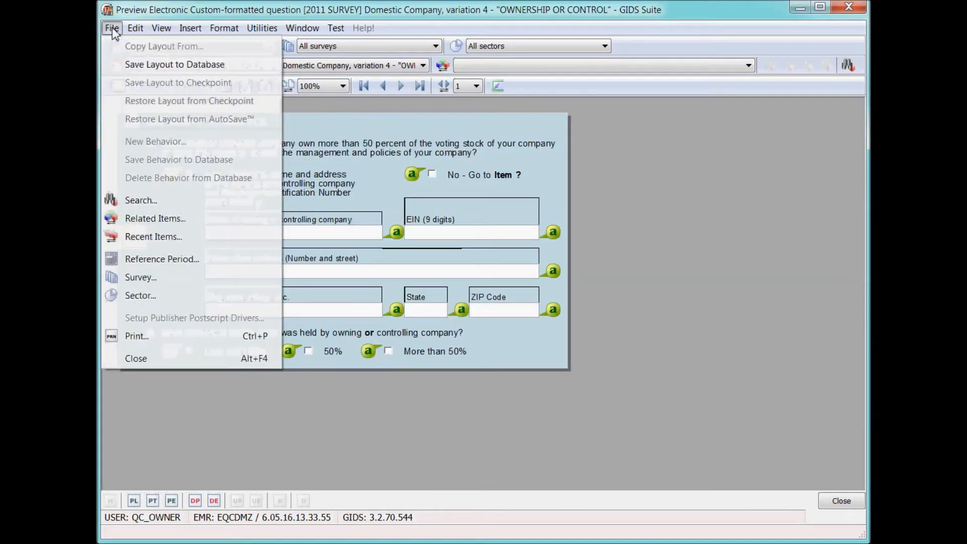
{"action": "left_click", "coordinate": [174, 65]}
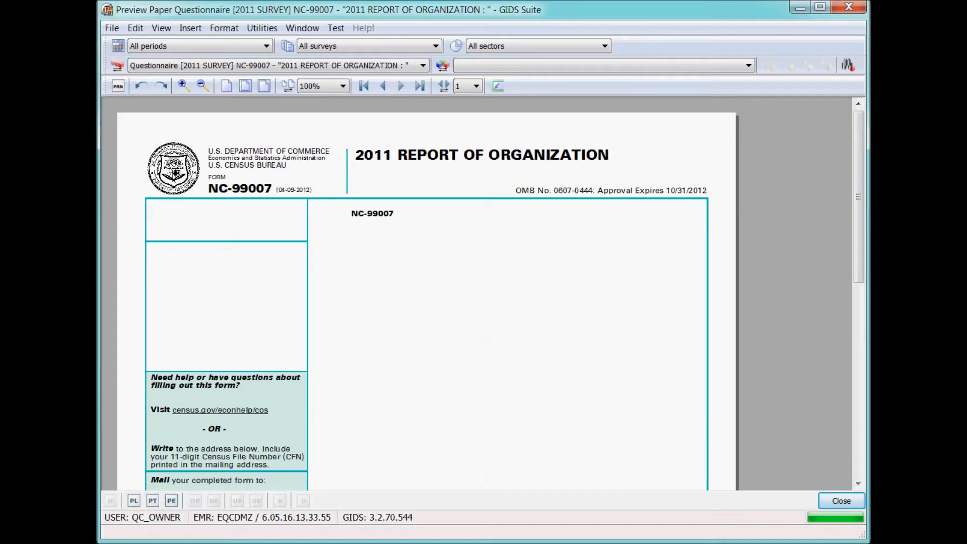
Scroll page 1, view page 2 with field names shown then hidden, and open the electronic preview.
{"action": "left_click_drag", "start_coordinate": [860, 256], "coordinate": [865, 481]}
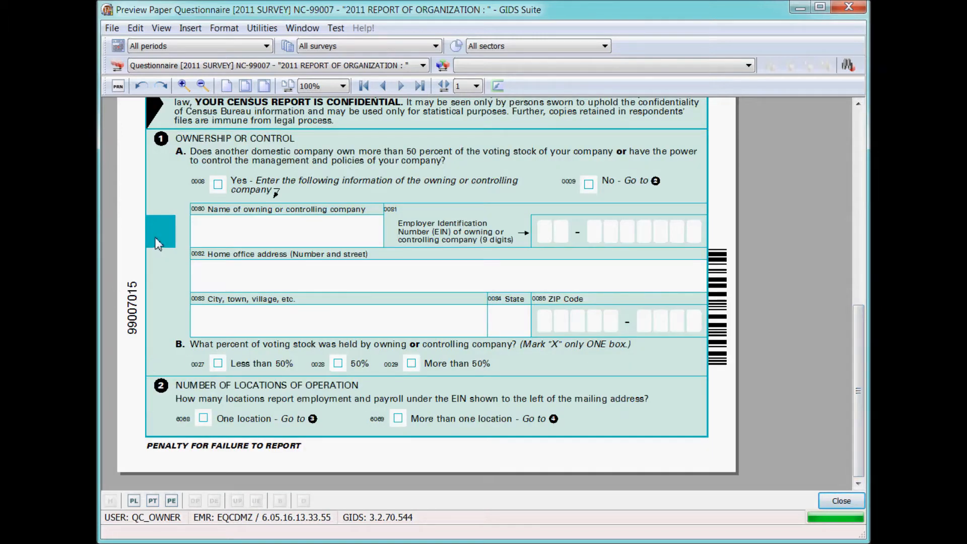
{"action": "left_click", "coordinate": [401, 86]}
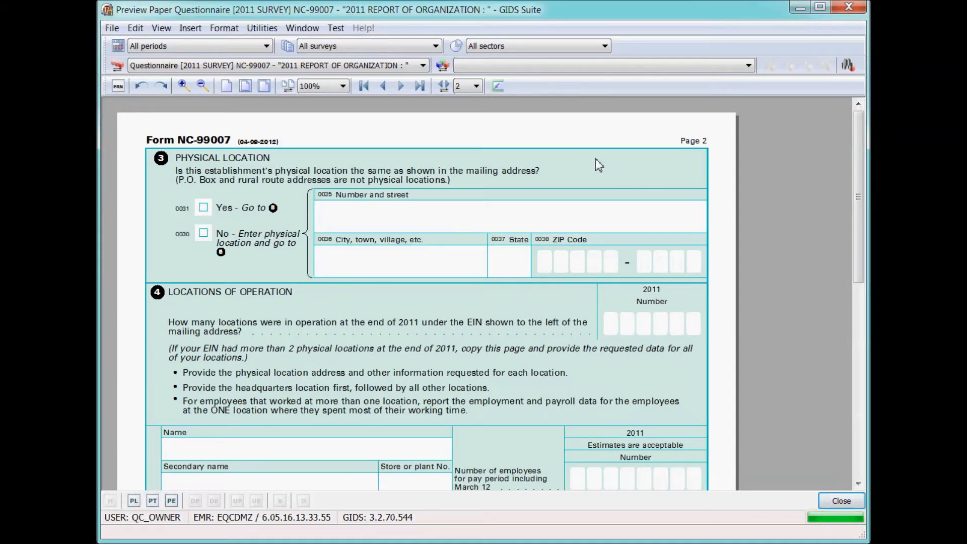
{"action": "left_click", "coordinate": [497, 86]}
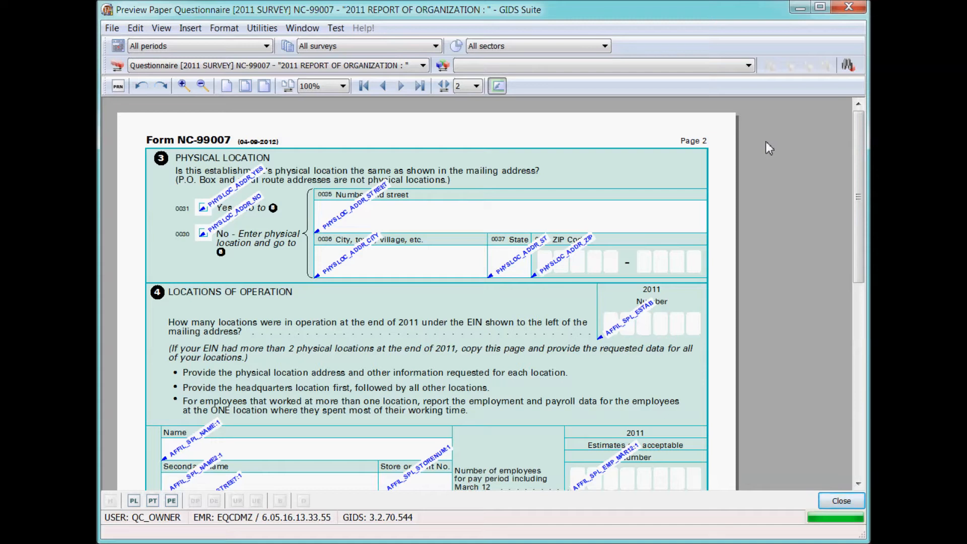
{"action": "left_click", "coordinate": [497, 85]}
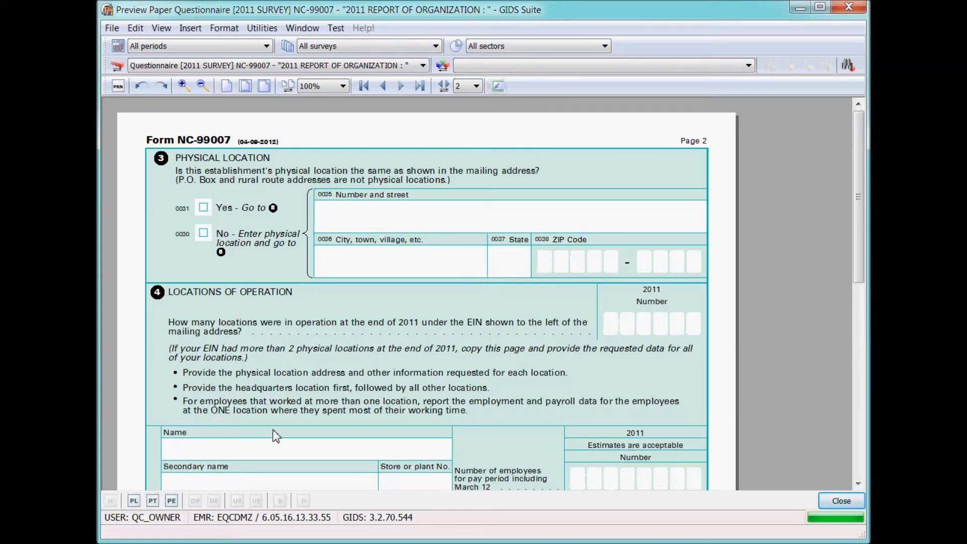
{"action": "left_click", "coordinate": [171, 501]}
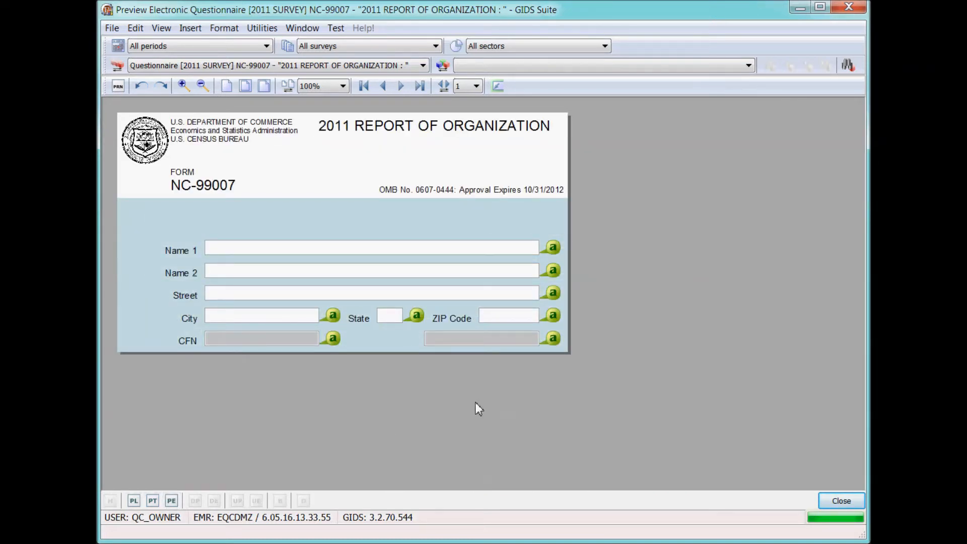
Go to the Ownership or Control page and show, then hide, its variable names.
{"action": "left_click", "coordinate": [401, 86]}
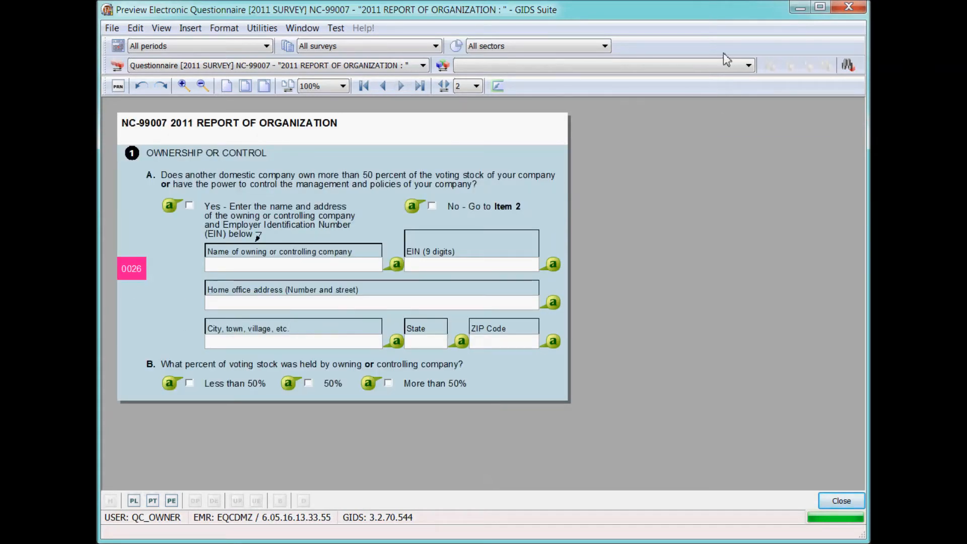
{"action": "left_click", "coordinate": [498, 87]}
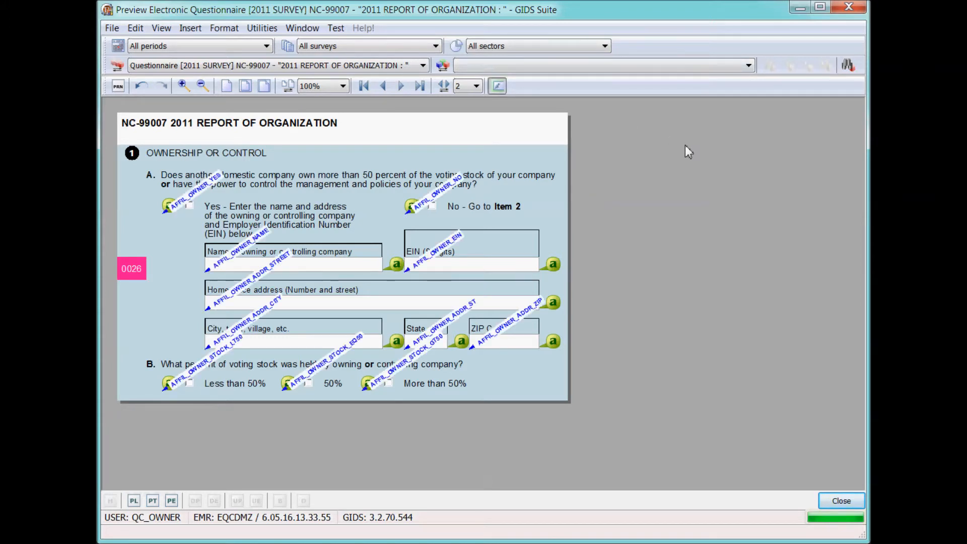
{"action": "left_click", "coordinate": [498, 87]}
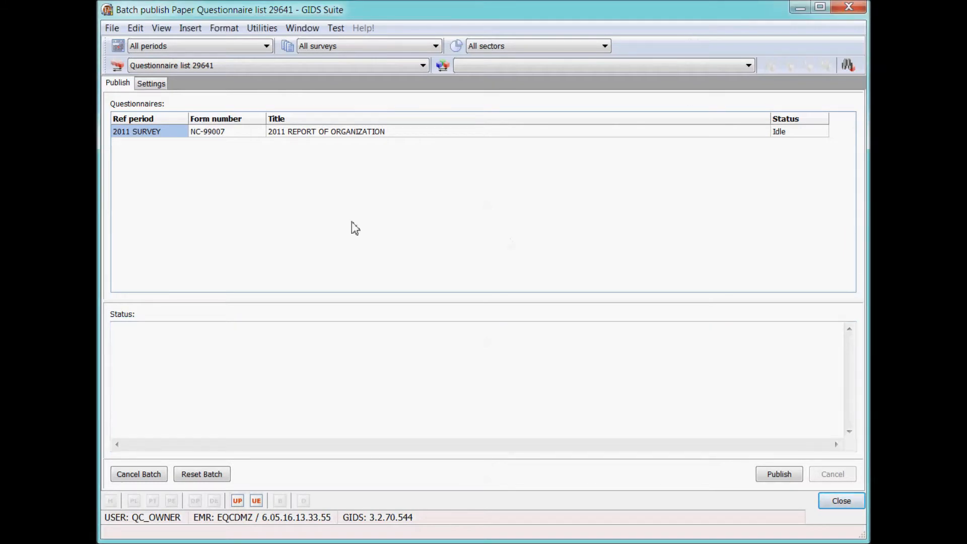
Enable Commercial and Test KFI output, disable Docuprint, and return to the publish list.
{"action": "left_click", "coordinate": [157, 89]}
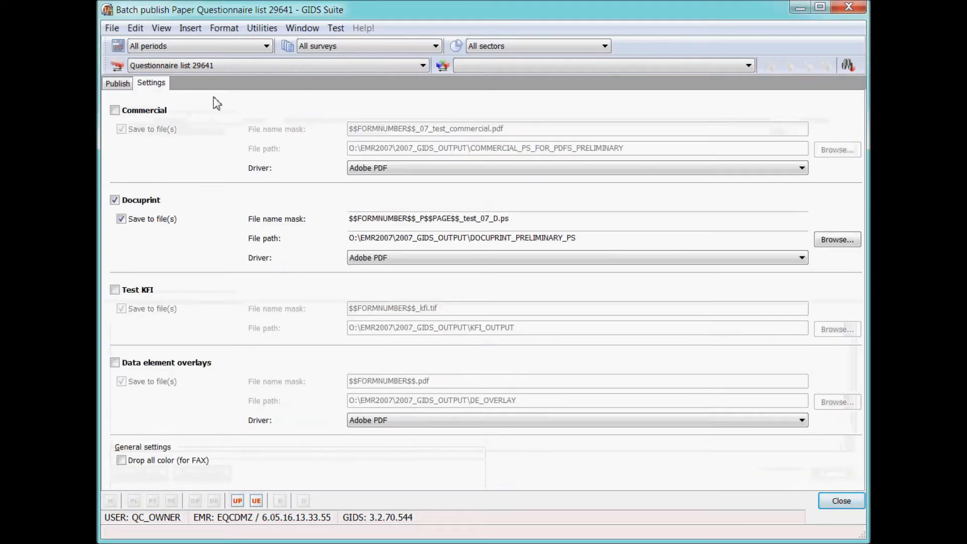
{"action": "left_click", "coordinate": [115, 110]}
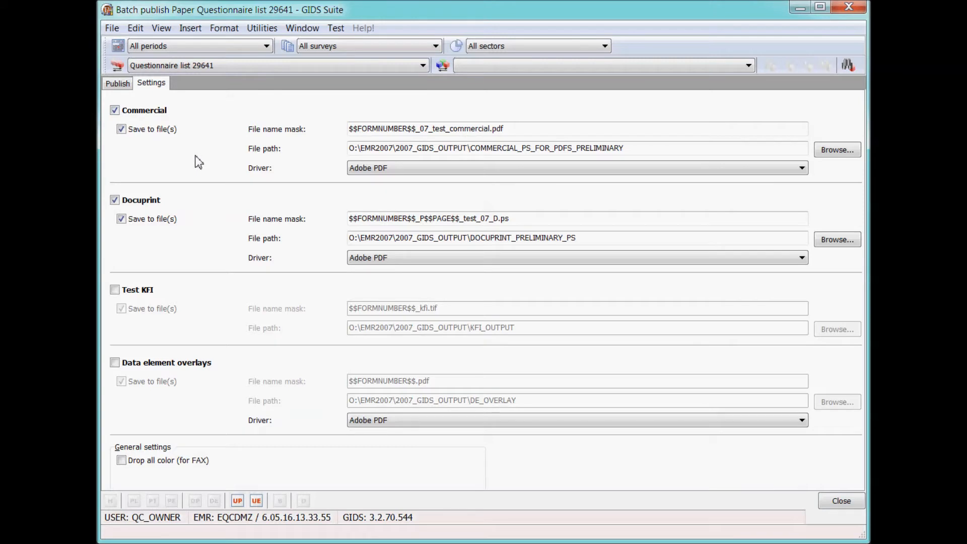
{"action": "left_click", "coordinate": [115, 200]}
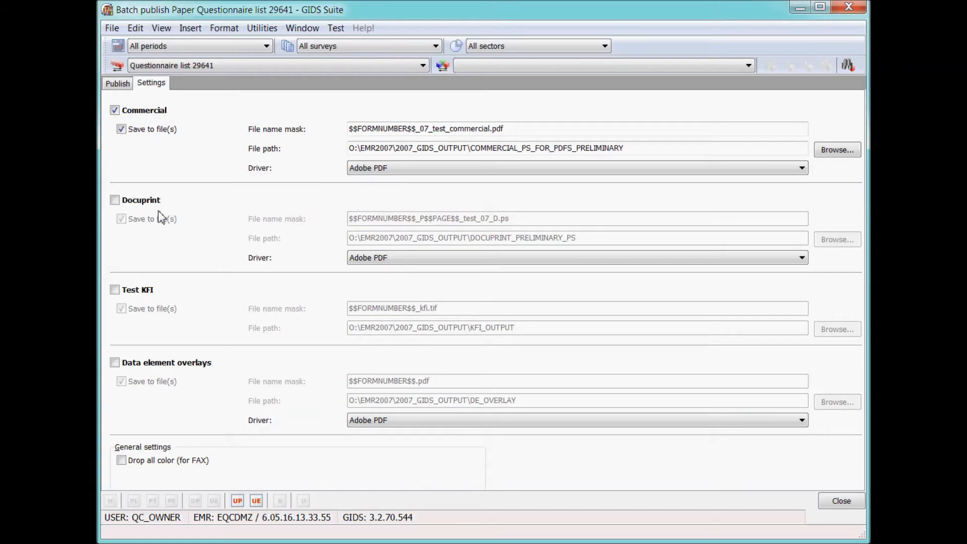
{"action": "left_click", "coordinate": [115, 290]}
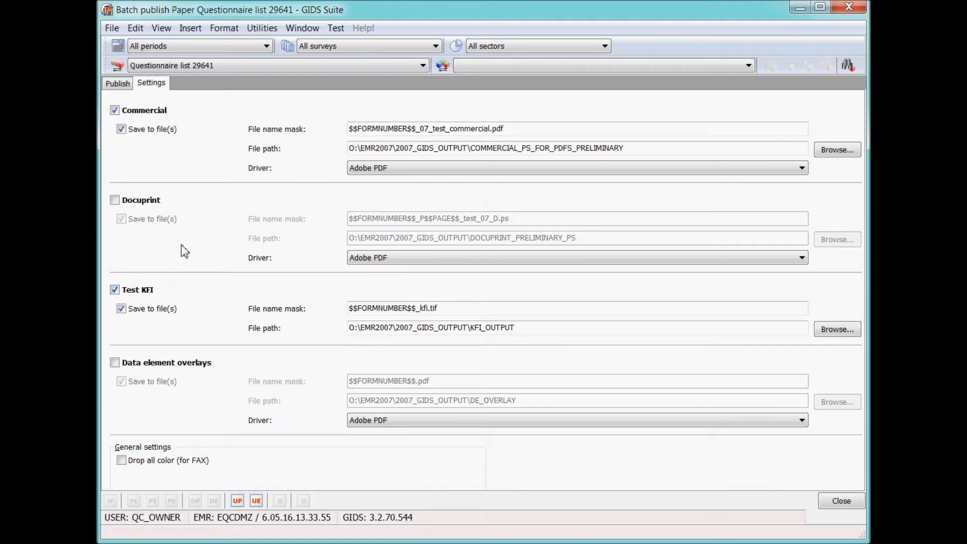
{"action": "left_click", "coordinate": [123, 87]}
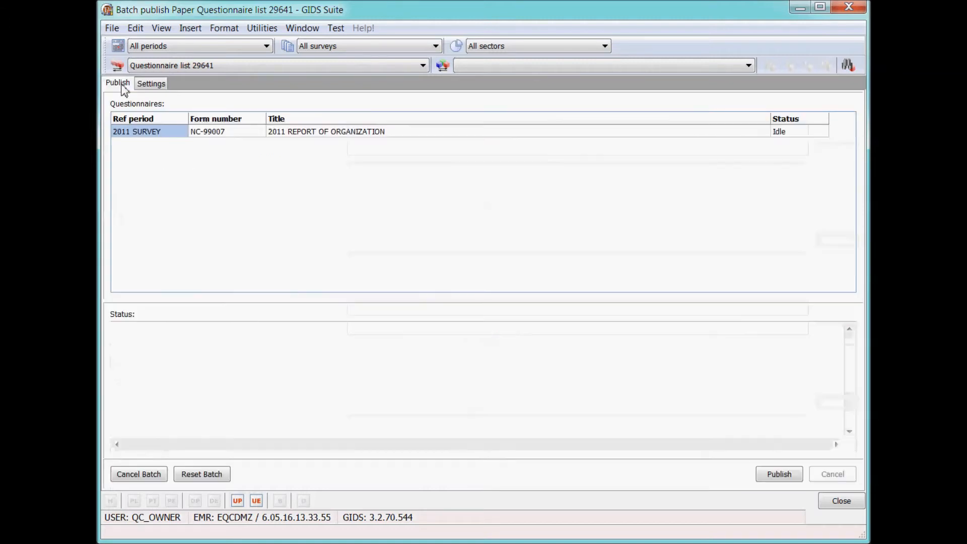
Publish questionnaire batch NC-99007 for electronic list 14155 in GIDS Suite.
{"action": "left_click", "coordinate": [787, 484]}
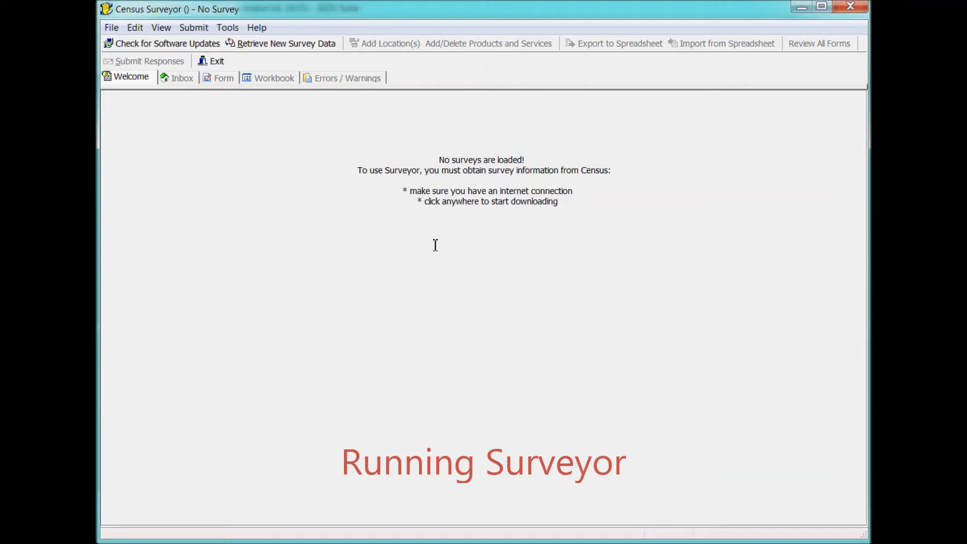
Log in with the User ID and password, download the 2011 Report of Organization survey, and list its six forms.
{"action": "left_click", "coordinate": [408, 245]}
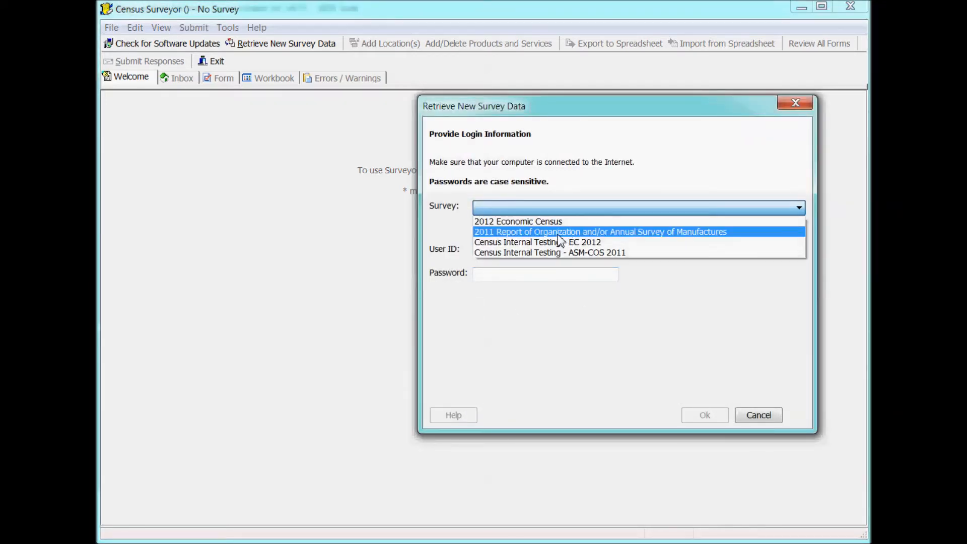
{"action": "left_click", "coordinate": [587, 232]}
{"action": "left_click", "coordinate": [557, 250]}
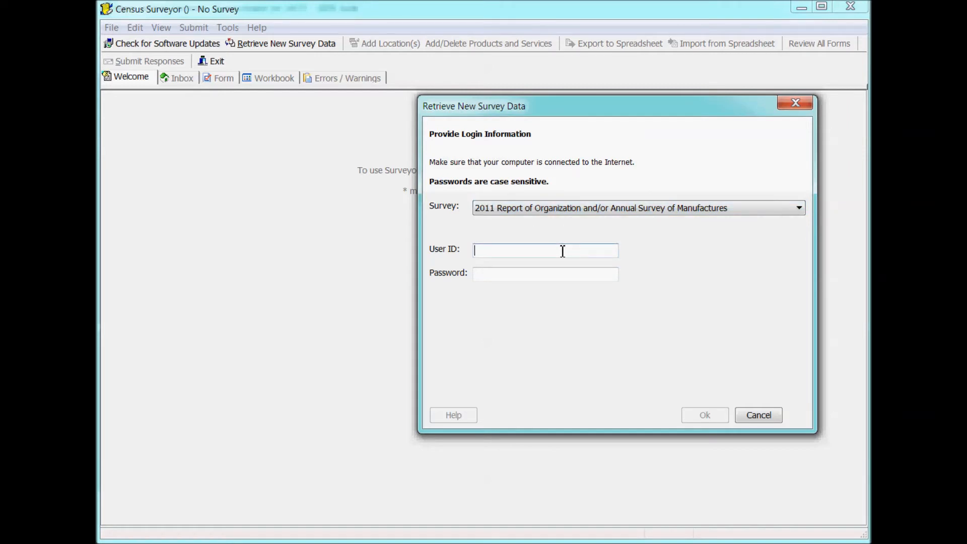
{"action": "type", "text": "7000002011"}
{"action": "key", "text": "Tab"}
{"action": "type", "text": "****"}
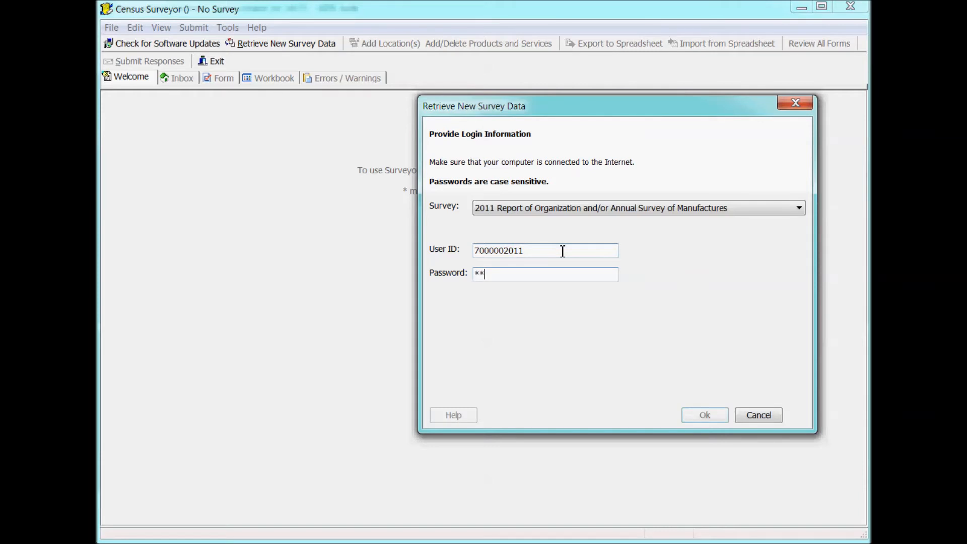
{"action": "type", "text": "******"}
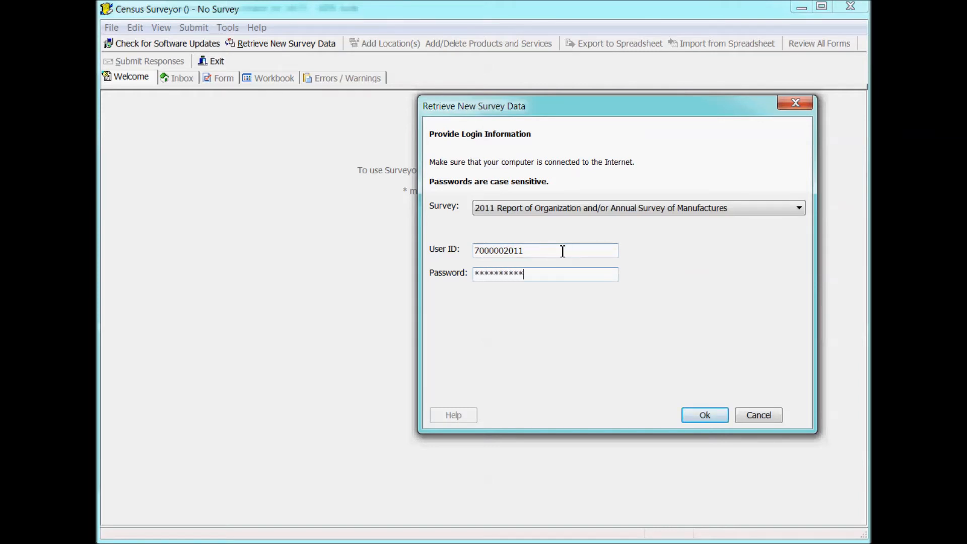
{"action": "left_click", "coordinate": [697, 414]}
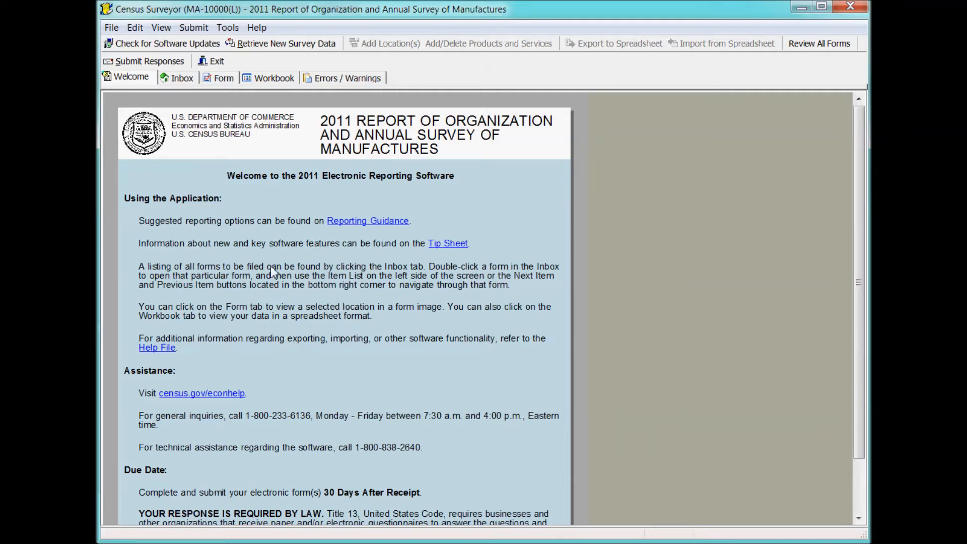
{"action": "left_click", "coordinate": [183, 79]}
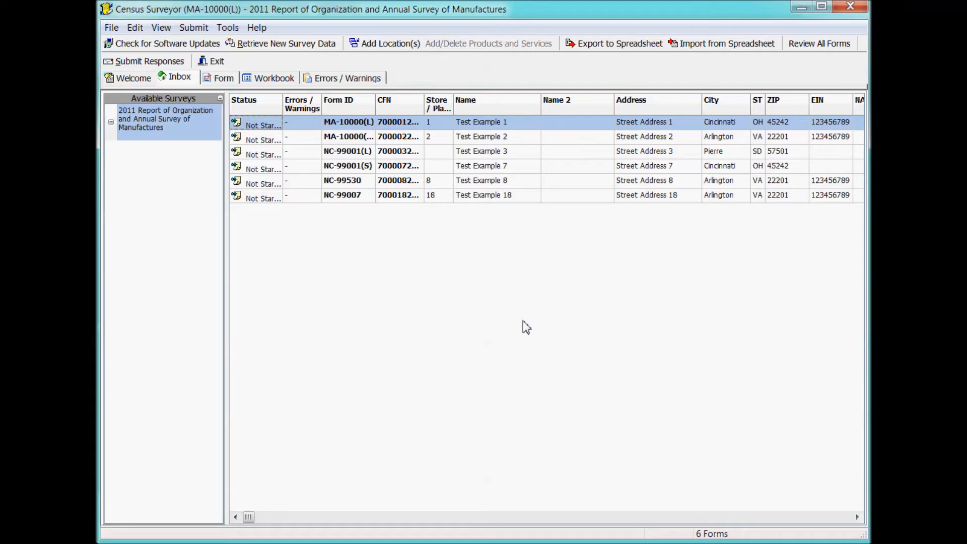
{"action": "left_click", "coordinate": [170, 211]}
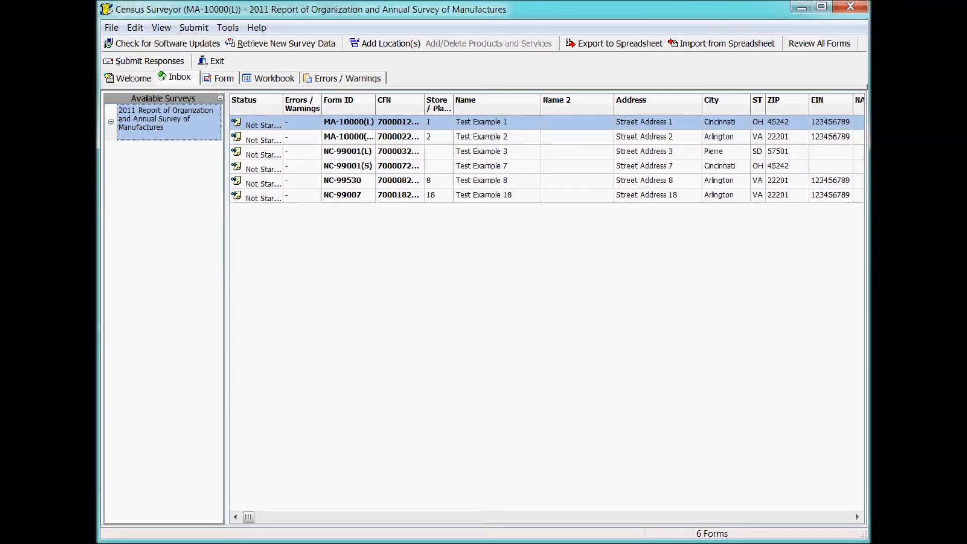
Open Test Example 18's NC-99007 form at its Mailing Address item.
{"action": "left_click", "coordinate": [352, 199]}
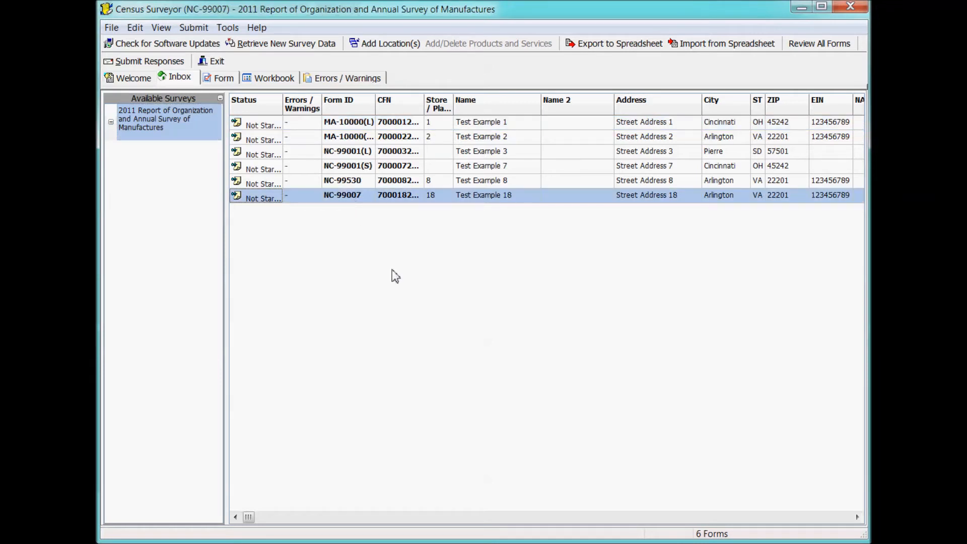
{"action": "left_click", "coordinate": [221, 81]}
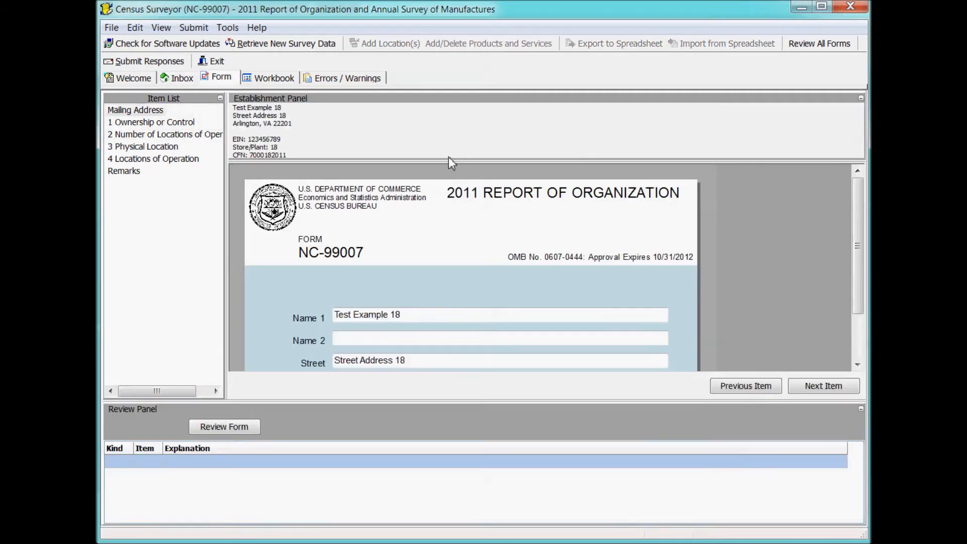
{"action": "mouse_move", "coordinate": [861, 247]}
{"action": "left_mouse_down"}
{"action": "mouse_move", "coordinate": [855, 311]}
{"action": "mouse_move", "coordinate": [859, 247]}
{"action": "left_mouse_up"}
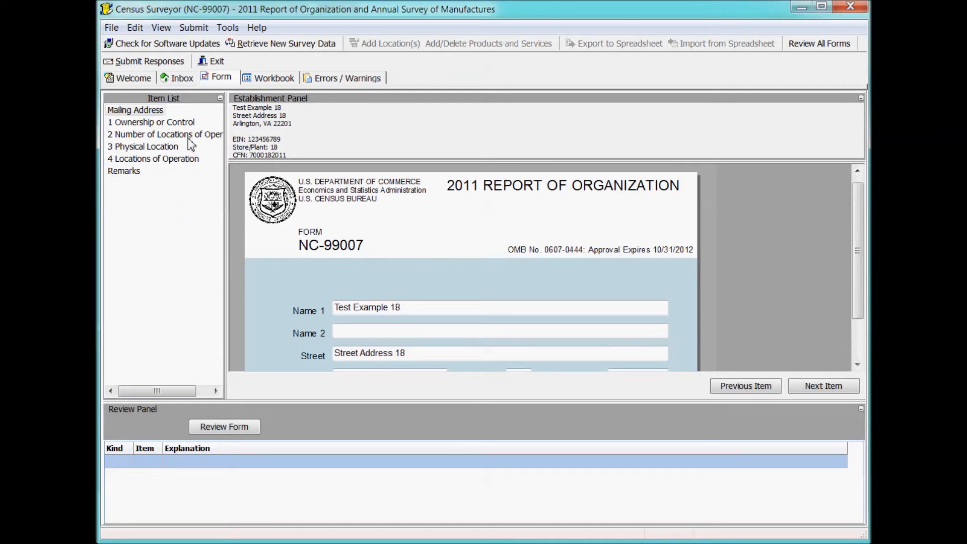
Under Item 1 Ownership or Control, enter owning company Dow Jones & Company and its EIN.
{"action": "left_click", "coordinate": [170, 125]}
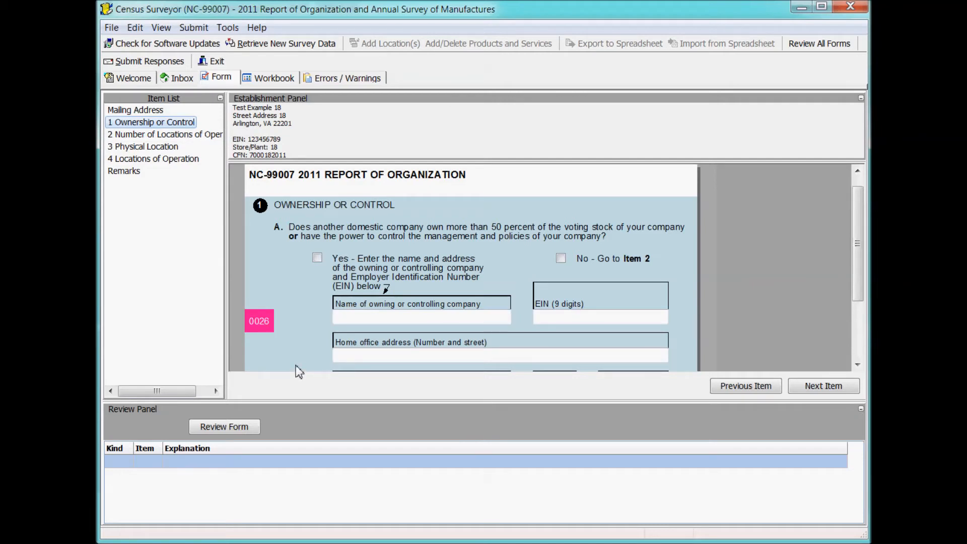
{"action": "left_click", "coordinate": [431, 317]}
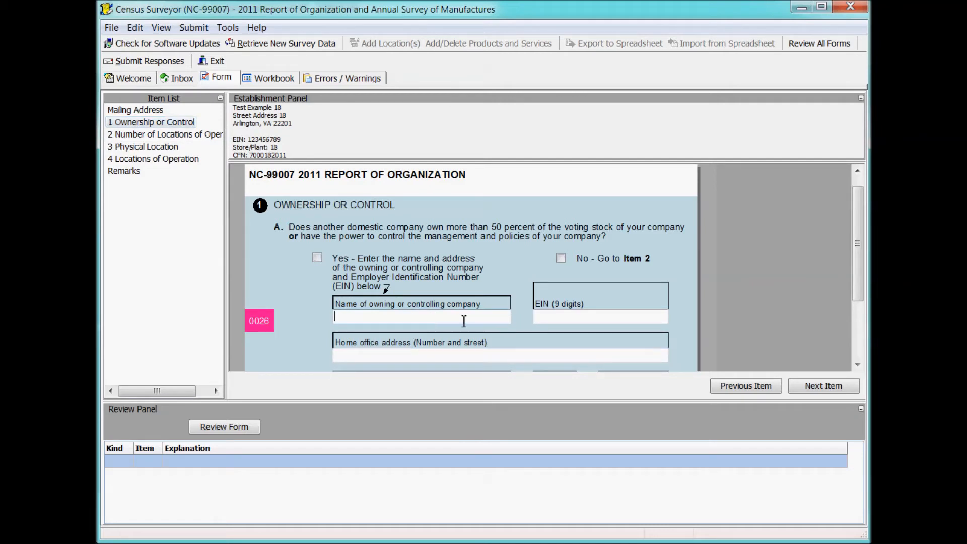
{"action": "type", "text": "Dow Jones & Company"}
{"action": "key", "text": "Tab"}
{"action": "type", "text": "1"}
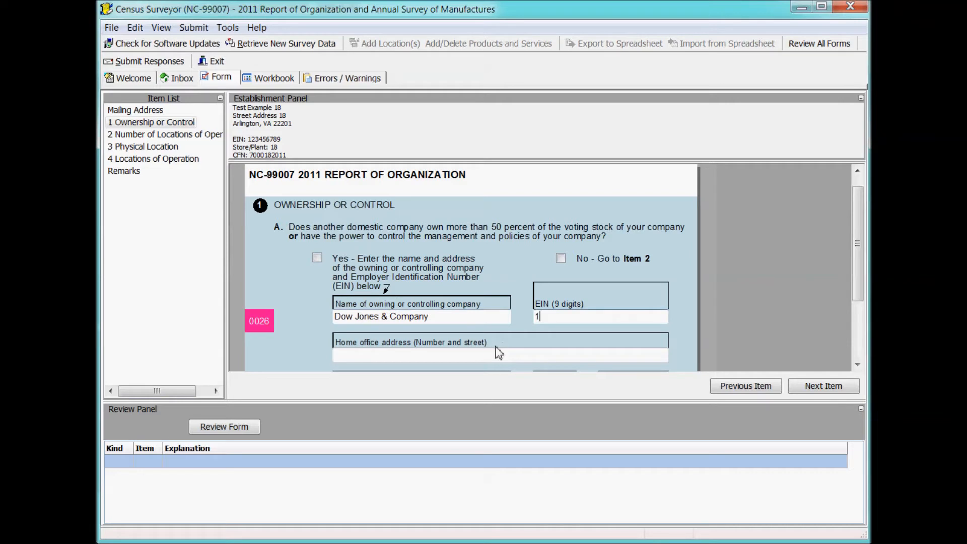
{"action": "type", "text": "23456789"}
Fill in the owner's home-office street, city New York, state NY and ZIP Code.
{"action": "key", "text": "Tab"}
{"action": "type", "text": "1313"}
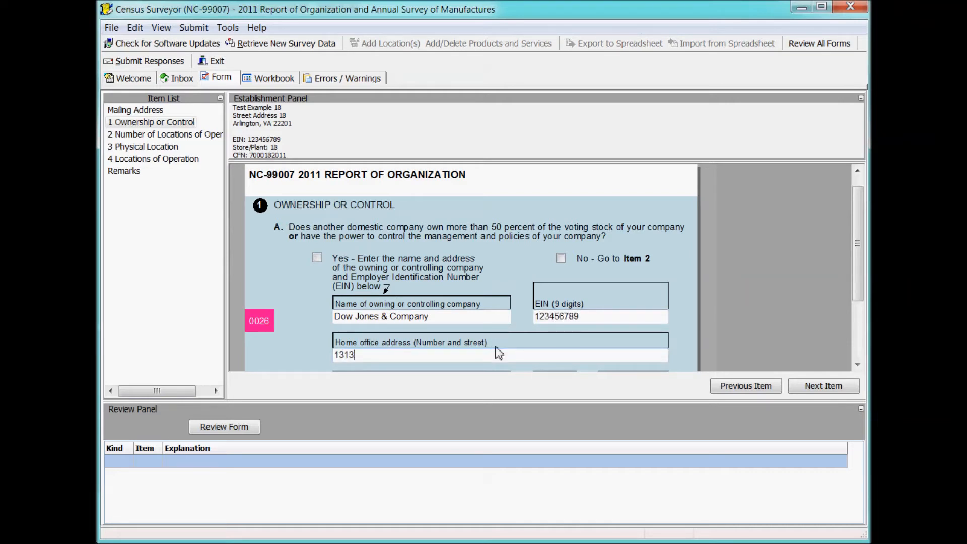
{"action": "type", "text": " Mockingbird Ln"}
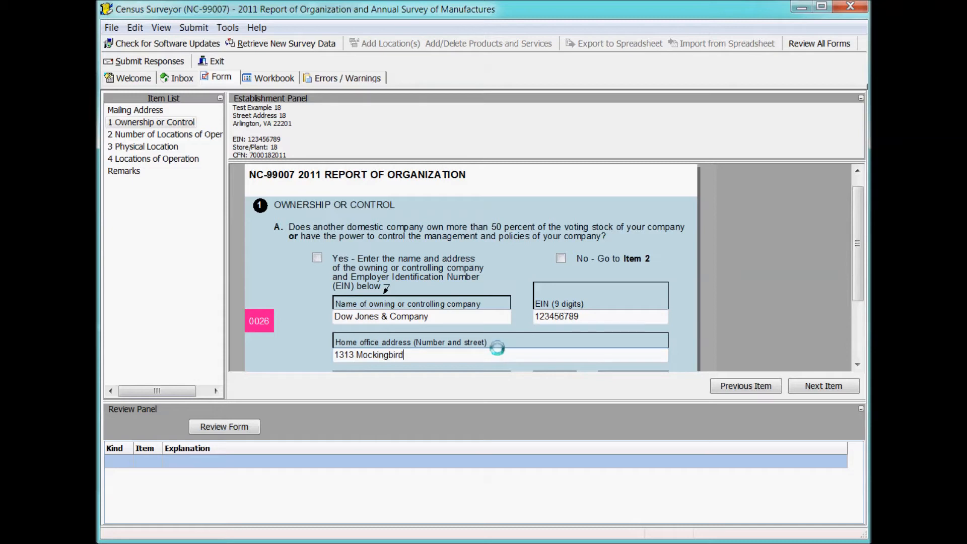
{"action": "key", "text": "Tab"}
{"action": "type", "text": "MN"}
{"action": "key", "text": "BackSpace"}
{"action": "key", "text": "BackSpace"}
{"action": "type", "text": "N"}
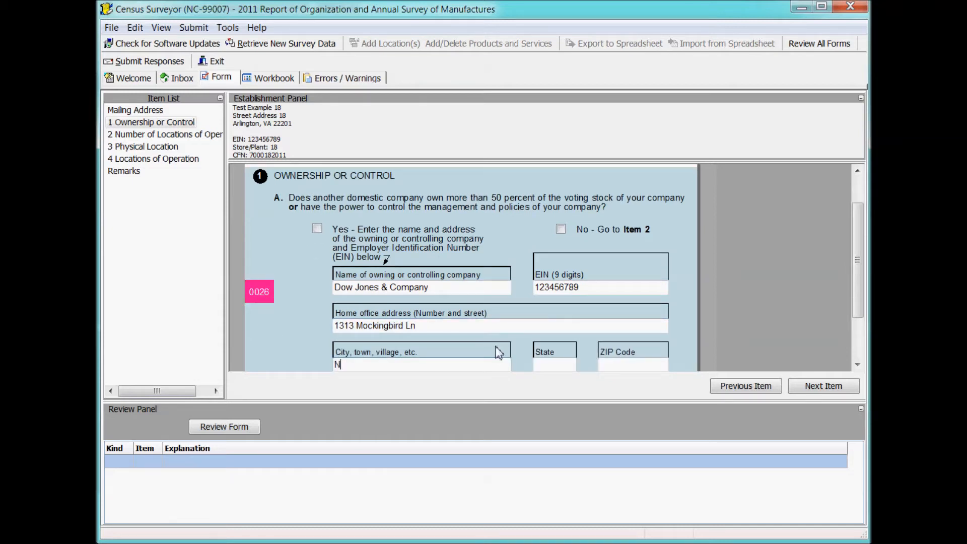
{"action": "type", "text": "ew York"}
{"action": "key", "text": "Tab"}
{"action": "type", "text": "NY"}
{"action": "key", "text": "Tab"}
{"action": "type", "text": "10111"}
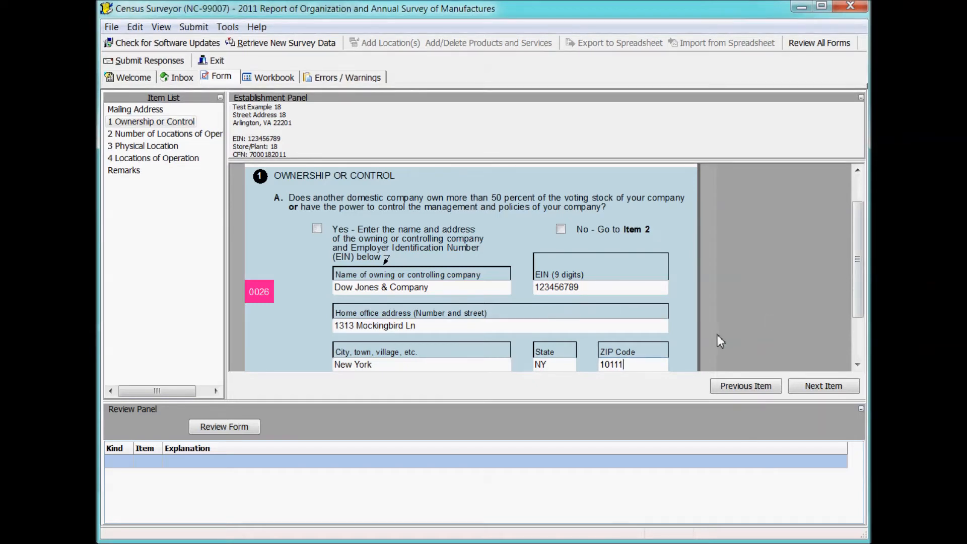
{"action": "left_click", "coordinate": [443, 329]}
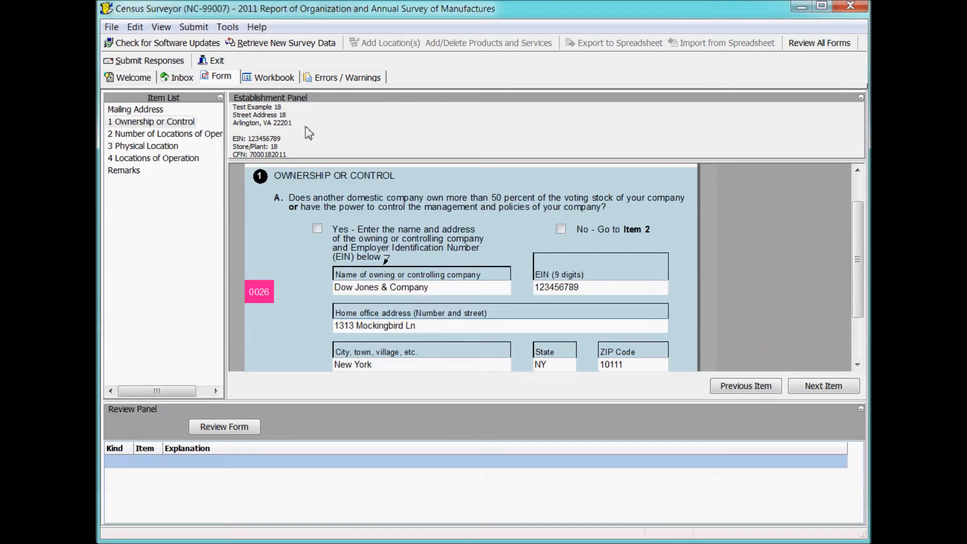
Inspect the EIN_NUM, owning company name and owner EIN cells in NC-99007's Workbook grid.
{"action": "left_click", "coordinate": [275, 78]}
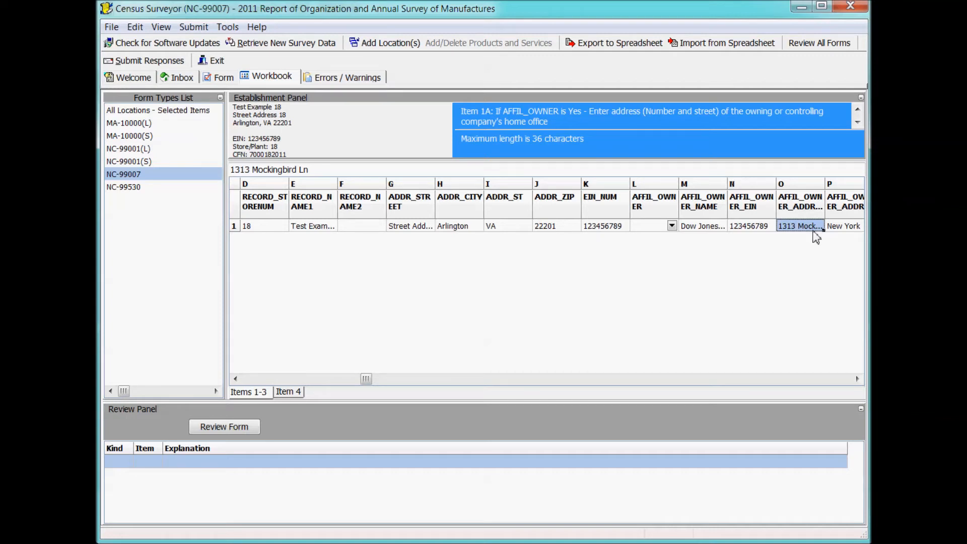
{"action": "left_click", "coordinate": [714, 234]}
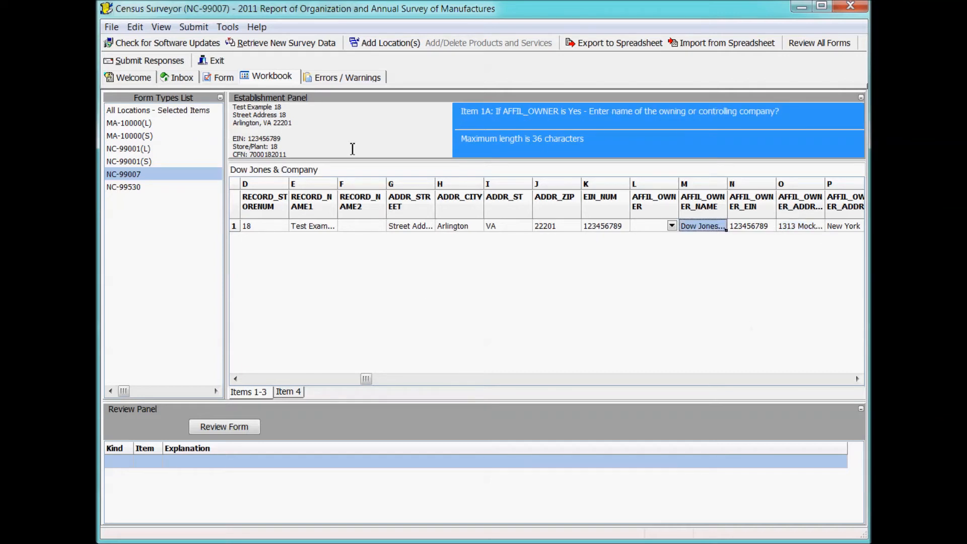
{"action": "left_click", "coordinate": [227, 81]}
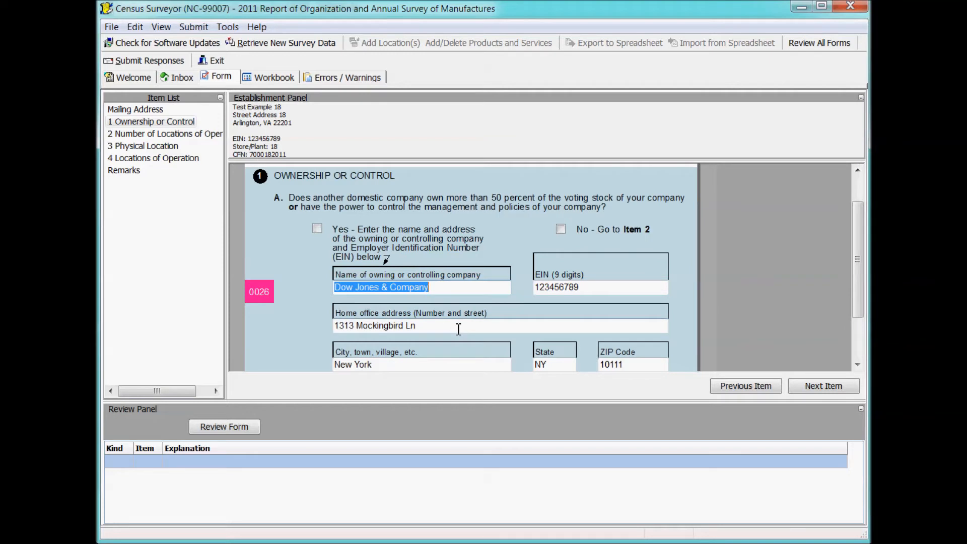
{"action": "left_click", "coordinate": [275, 79]}
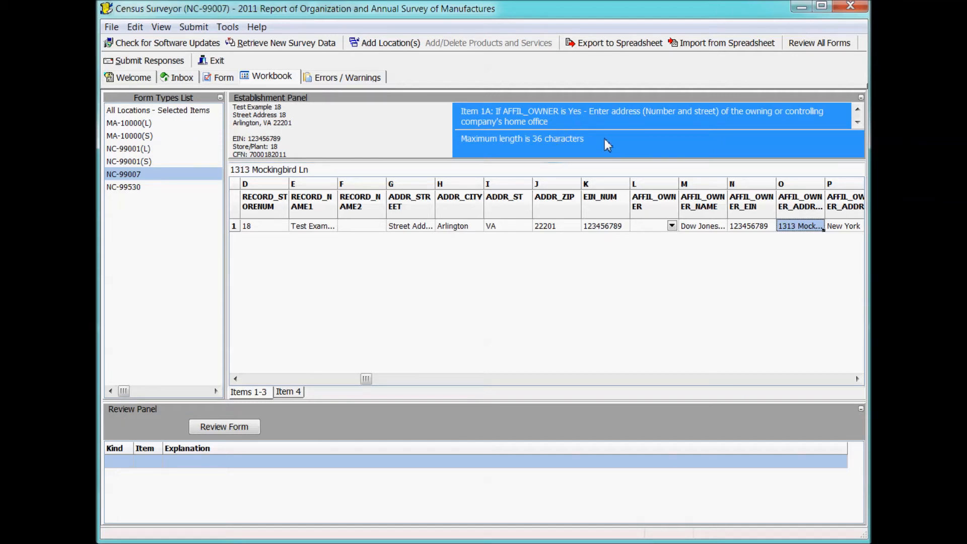
{"action": "left_click", "coordinate": [612, 227]}
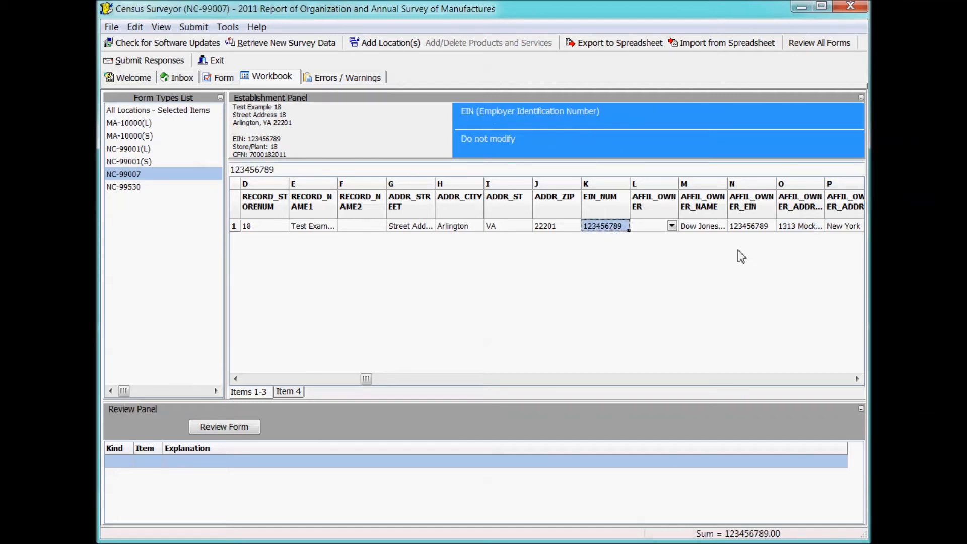
{"action": "left_click", "coordinate": [712, 230]}
{"action": "left_click", "coordinate": [742, 231]}
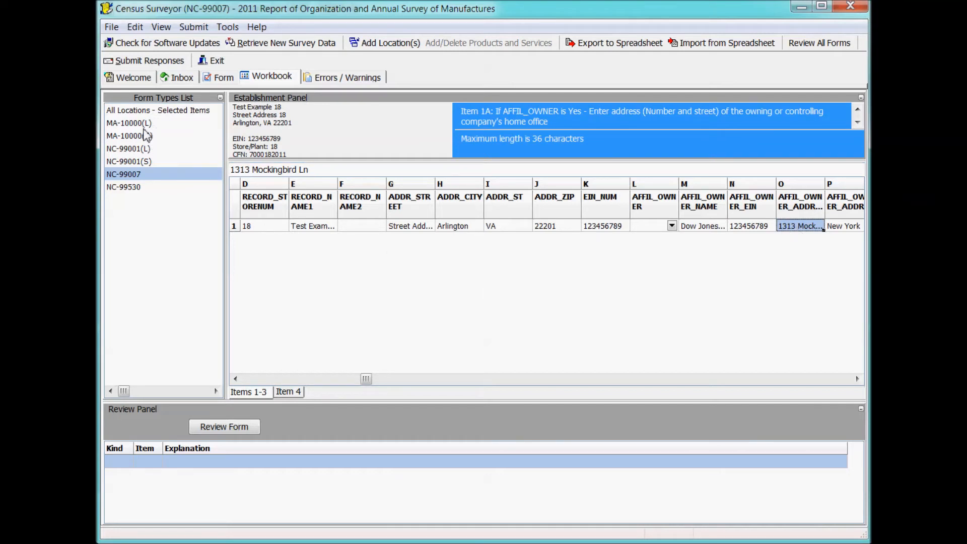
Browse workbook data for MA-10000(S), NC-99001(L), NC-99001(S), NC-99007 and all locations.
{"action": "left_click", "coordinate": [145, 135]}
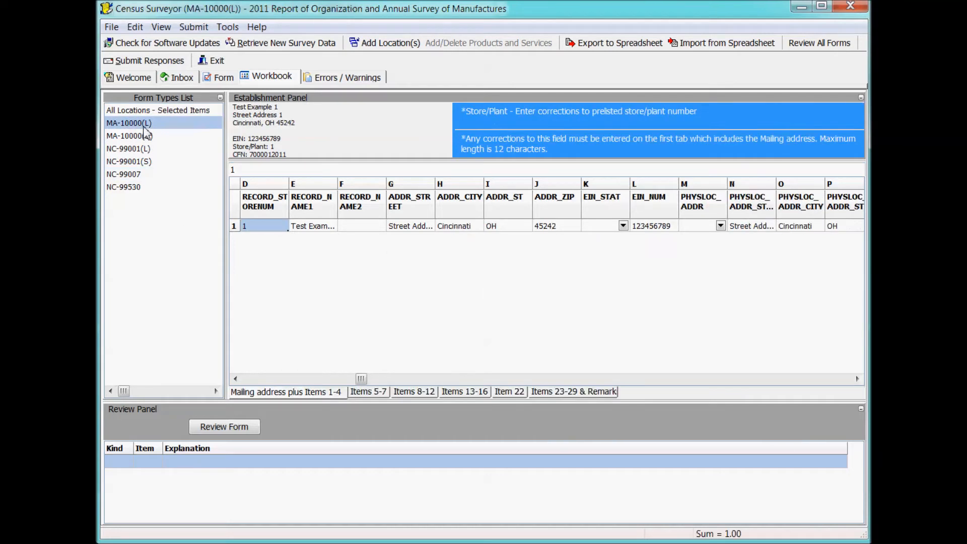
{"action": "left_click", "coordinate": [137, 154]}
{"action": "left_click", "coordinate": [140, 162]}
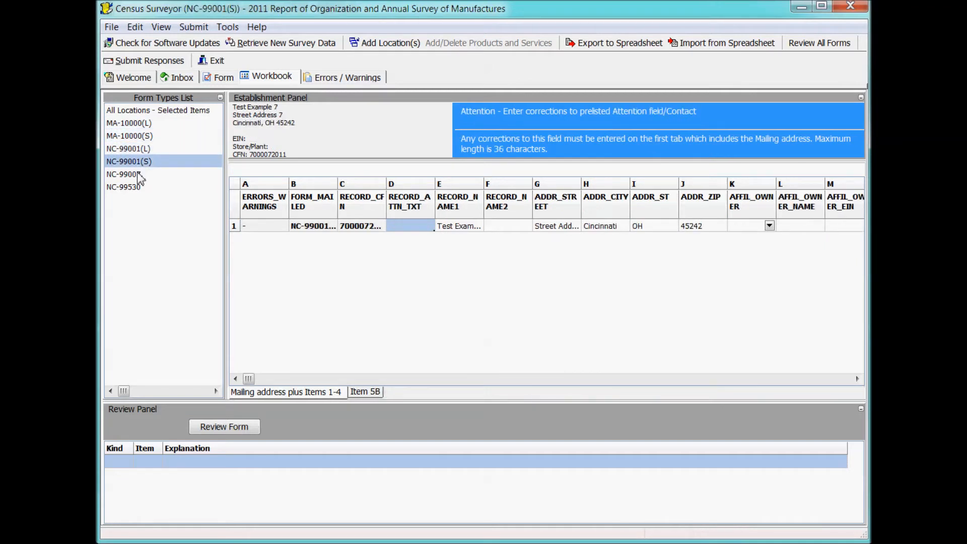
{"action": "left_click", "coordinate": [138, 174]}
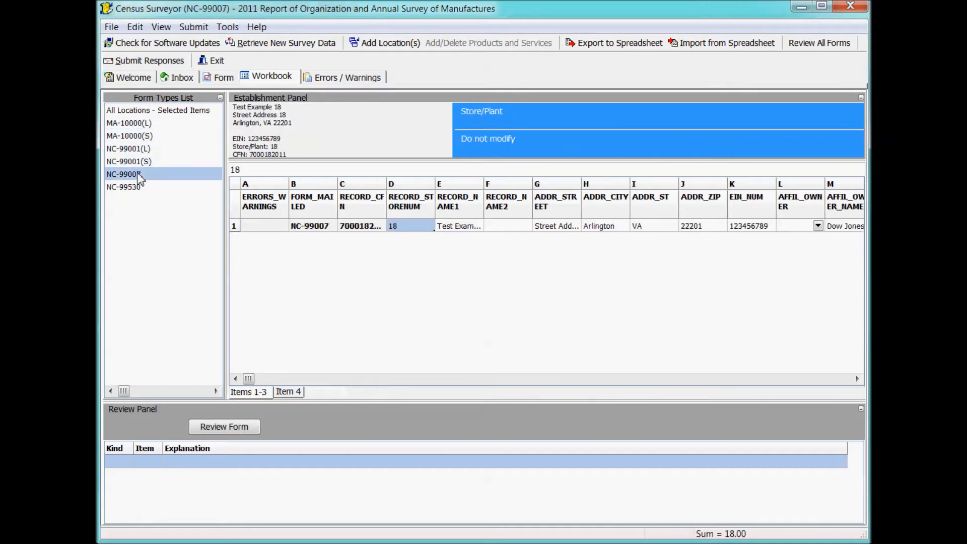
{"action": "left_click", "coordinate": [179, 115]}
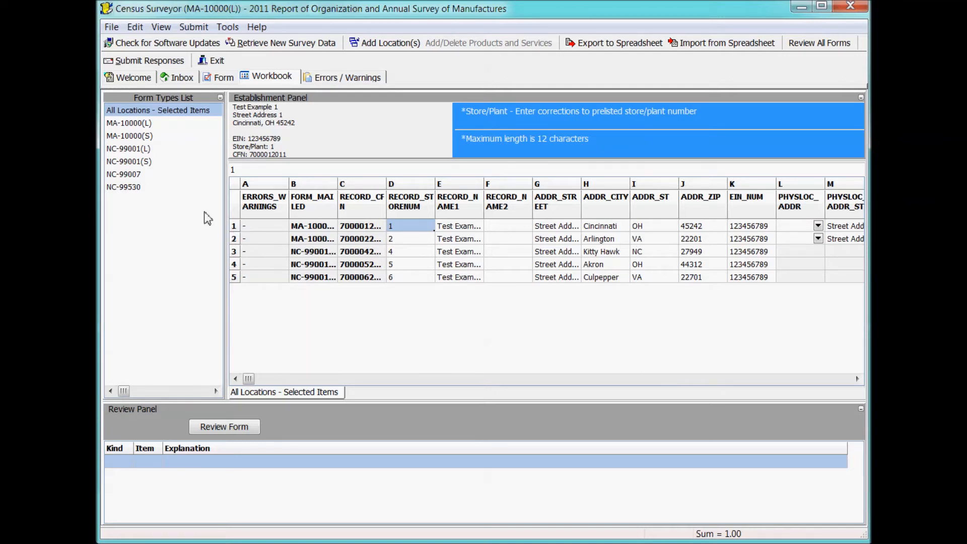
Reselect the NC-99007 record, check its owner name cell, and return to its form.
{"action": "left_click", "coordinate": [132, 176]}
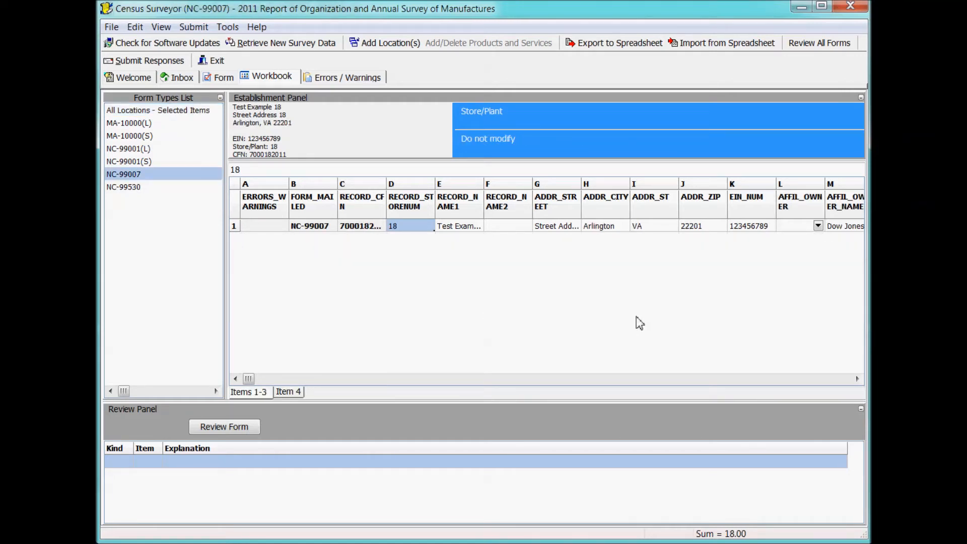
{"action": "left_click", "coordinate": [848, 226]}
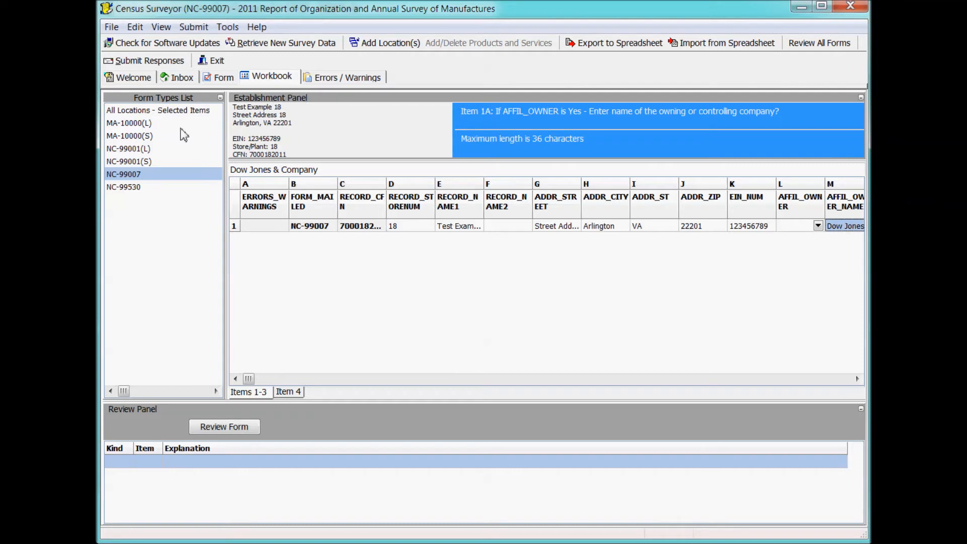
{"action": "left_click", "coordinate": [222, 79]}
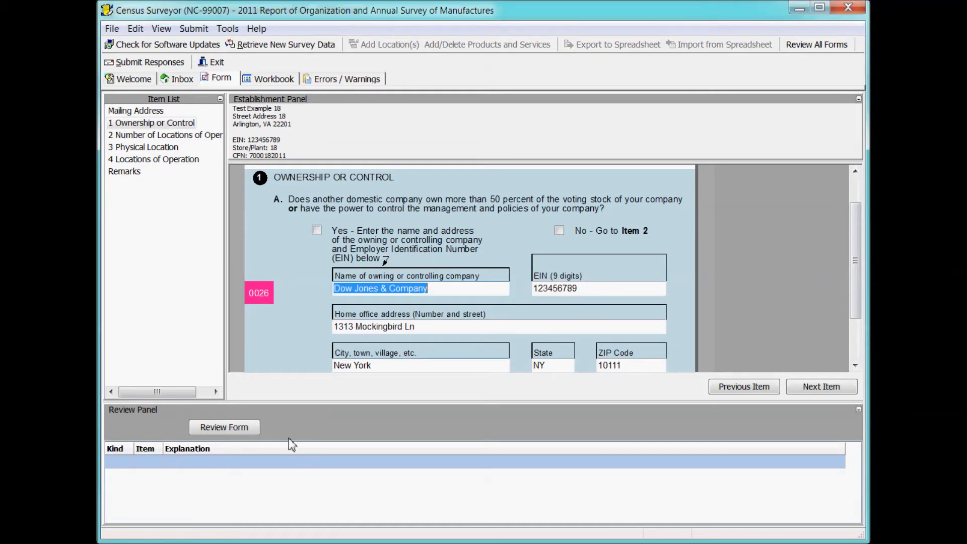
Review the form's warnings and answer Yes to the Item 1A ownership question.
{"action": "left_click", "coordinate": [237, 430]}
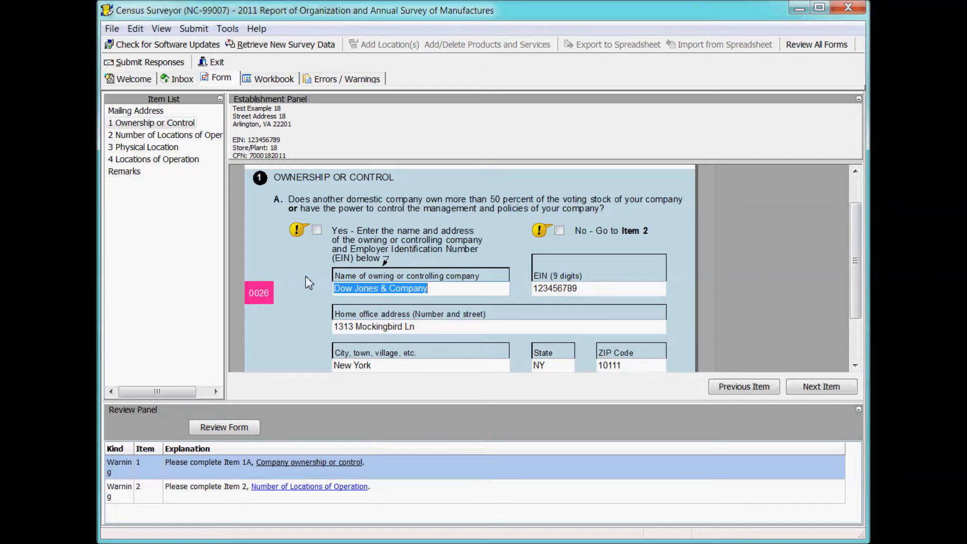
{"action": "left_click", "coordinate": [297, 233]}
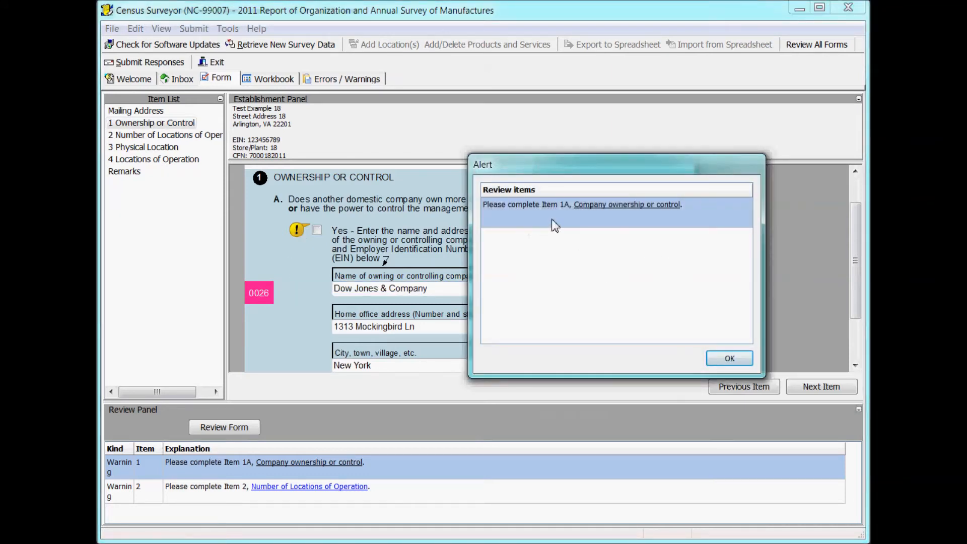
{"action": "left_click", "coordinate": [730, 358]}
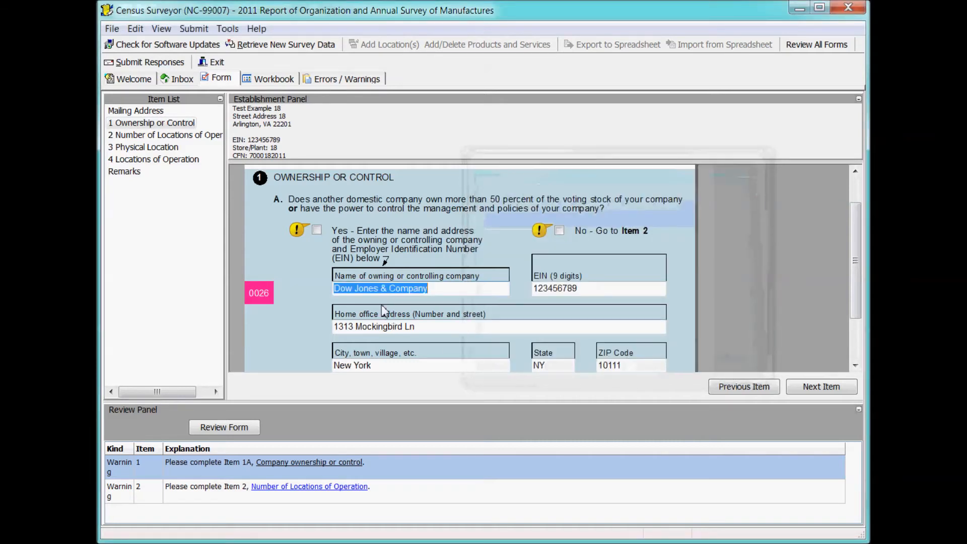
{"action": "left_click", "coordinate": [316, 230]}
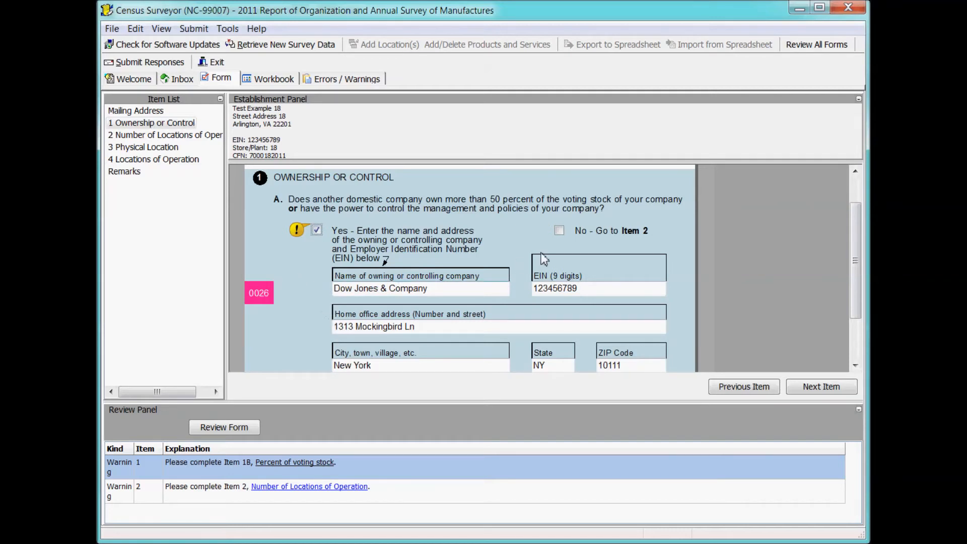
Answer 50% for the owner's share of voting stock under Item 1B.
{"action": "left_click", "coordinate": [299, 232]}
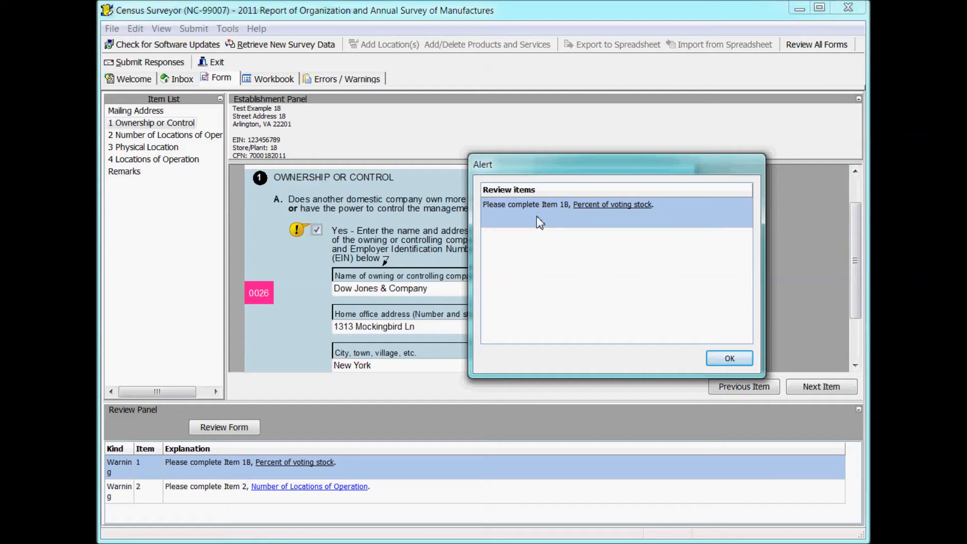
{"action": "left_click", "coordinate": [625, 206]}
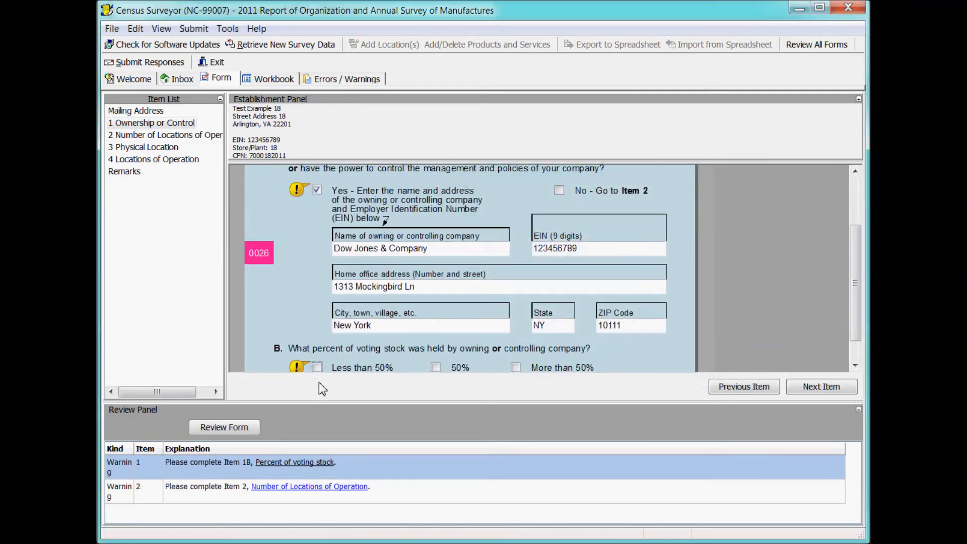
{"action": "left_click", "coordinate": [436, 368]}
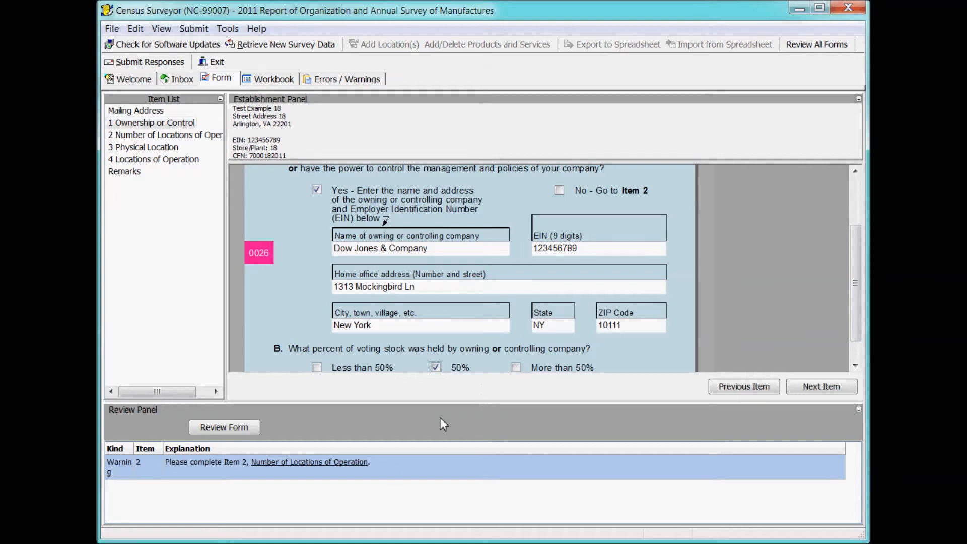
{"action": "left_click", "coordinate": [274, 79]}
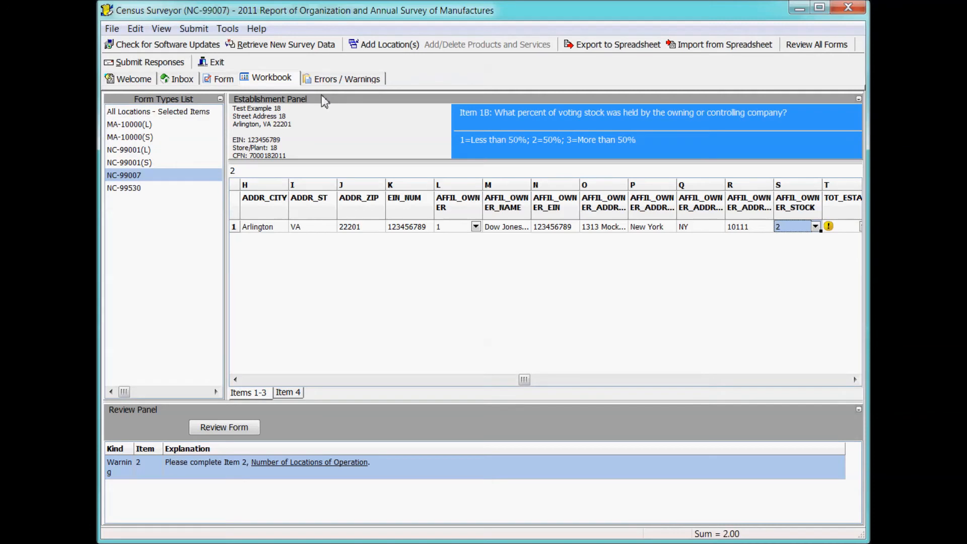
In the workbook, set TOT_ESTAB to 1 = One location and PHYSLOC_ADDR to 1 = Yes.
{"action": "left_click", "coordinate": [855, 381]}
{"action": "left_click", "coordinate": [855, 380]}
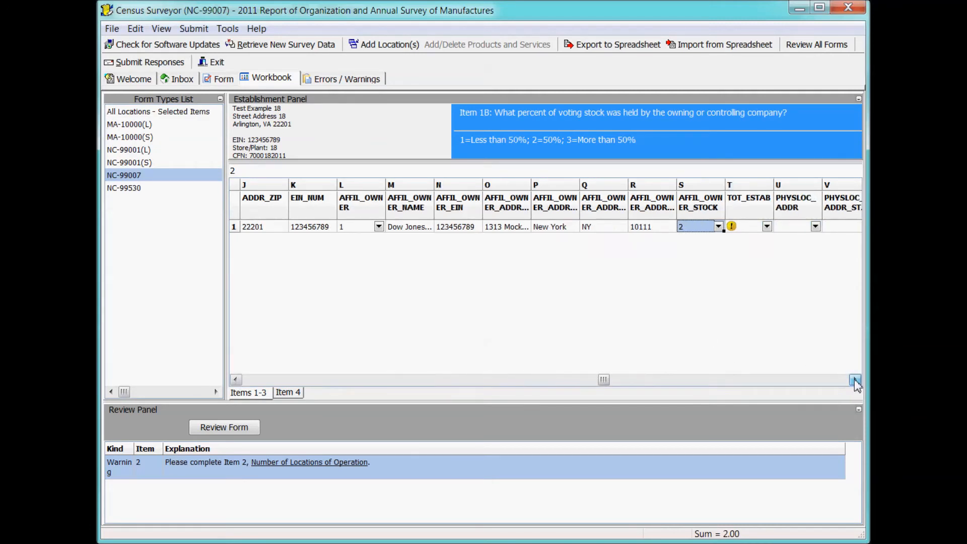
{"action": "left_click", "coordinate": [855, 380]}
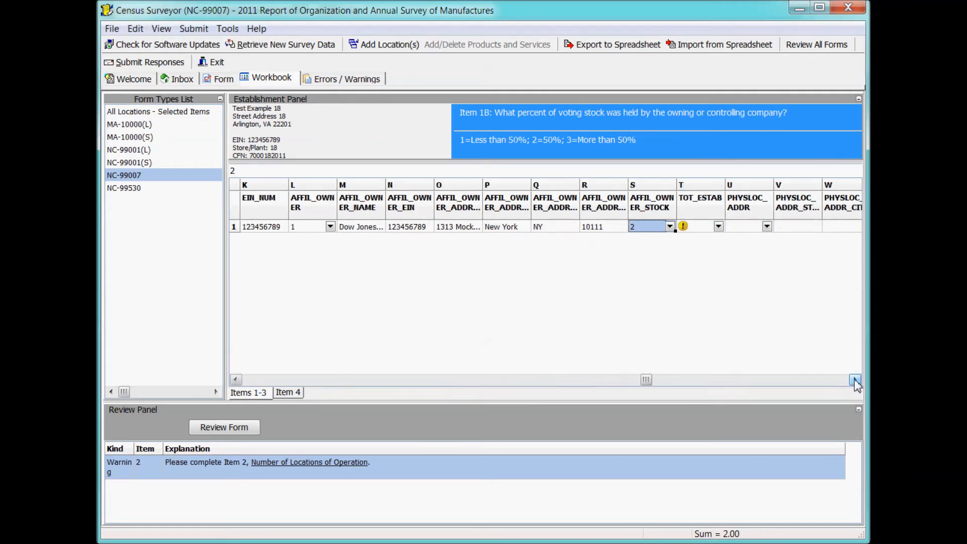
{"action": "left_click", "coordinate": [684, 229]}
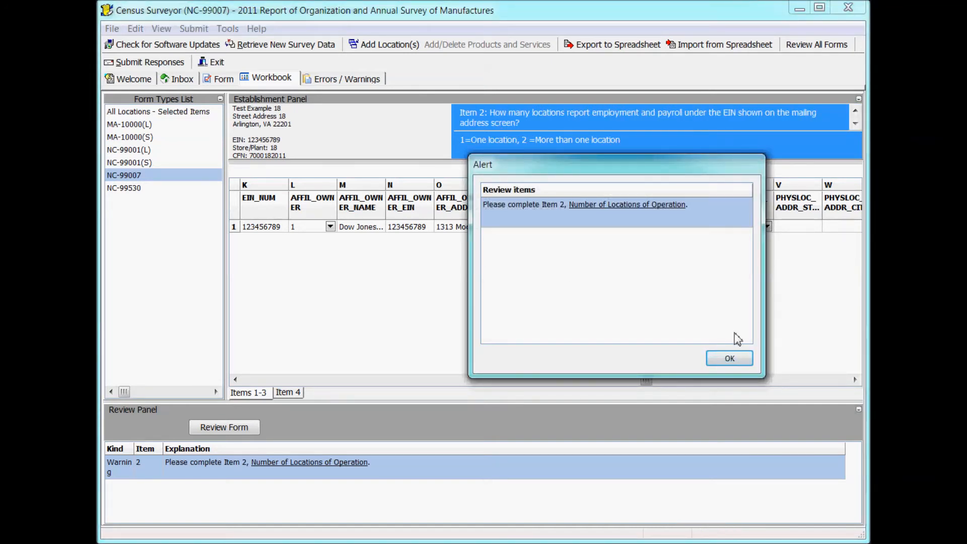
{"action": "left_click", "coordinate": [729, 359]}
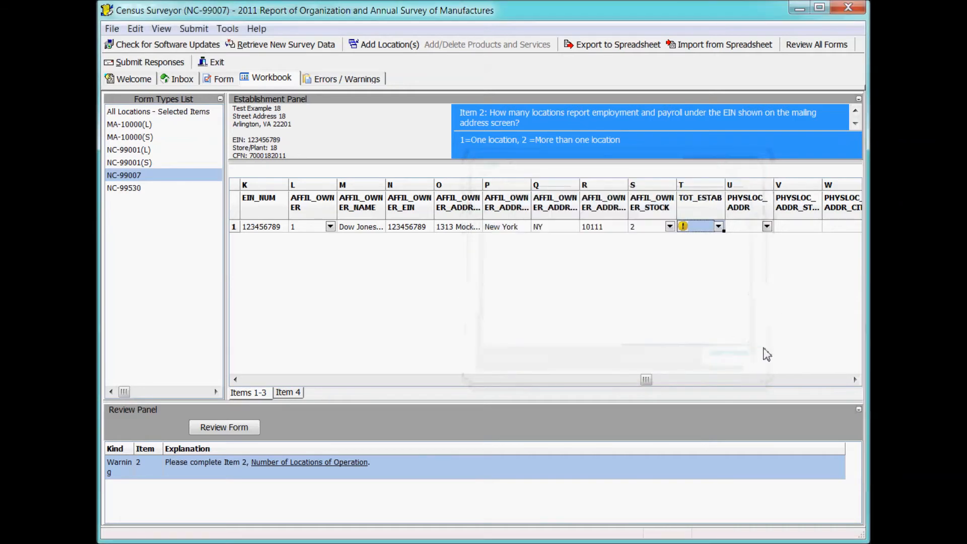
{"action": "left_click", "coordinate": [719, 227]}
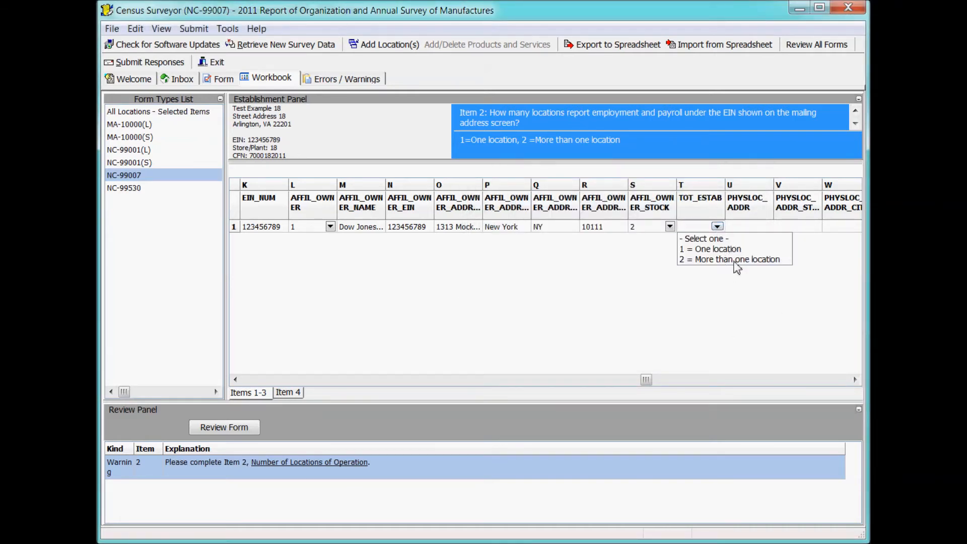
{"action": "left_click", "coordinate": [725, 249]}
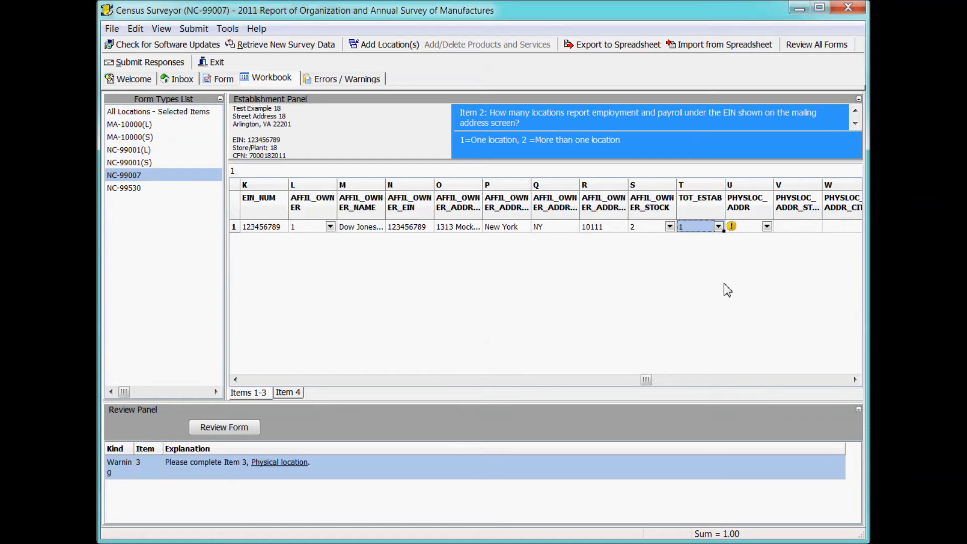
{"action": "left_click", "coordinate": [766, 227]}
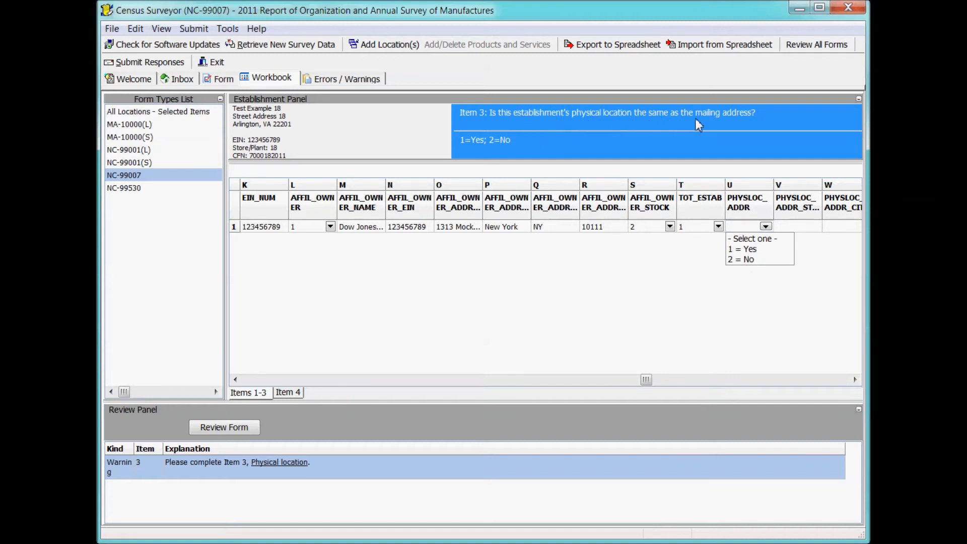
{"action": "left_click", "coordinate": [755, 248]}
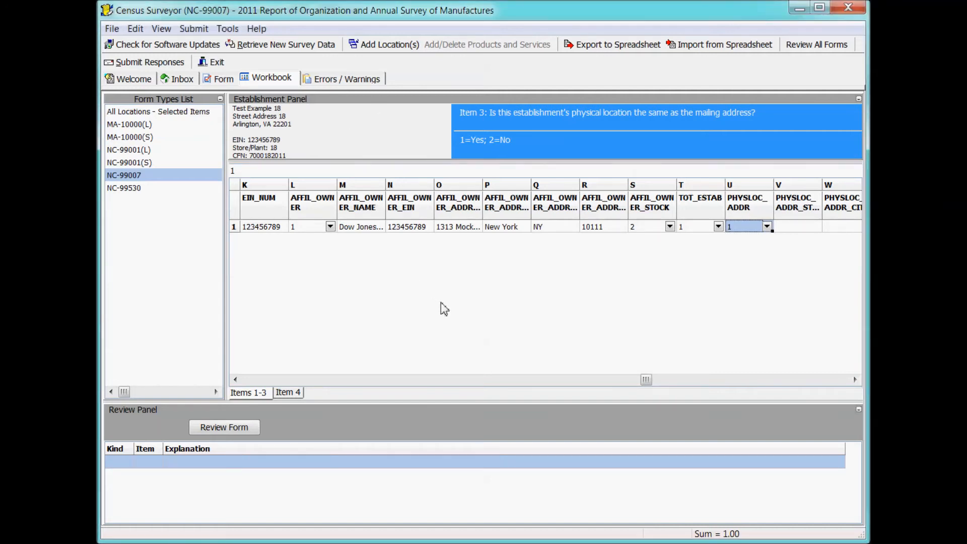
{"action": "left_click", "coordinate": [185, 81]}
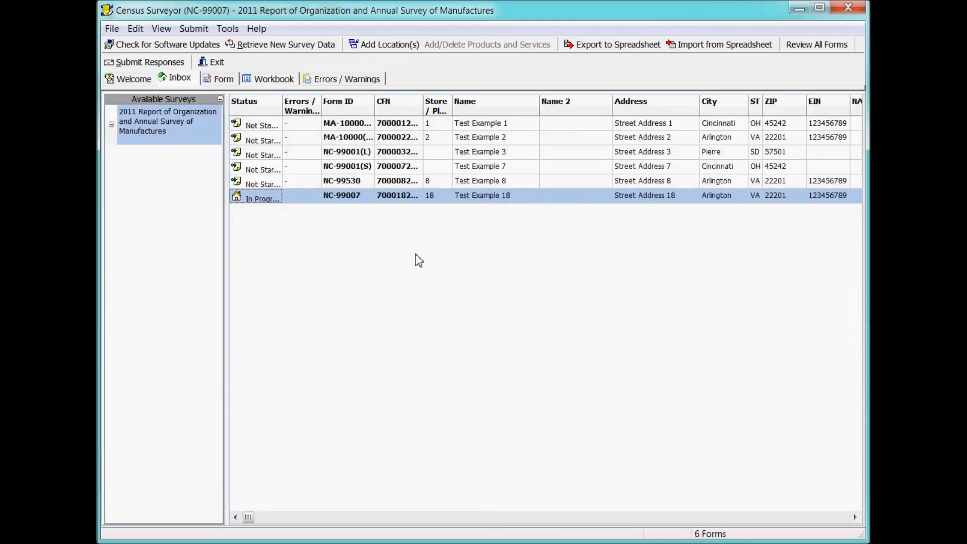
Run Review All Forms and check the Errors / Warnings list across all six forms.
{"action": "left_click", "coordinate": [825, 53]}
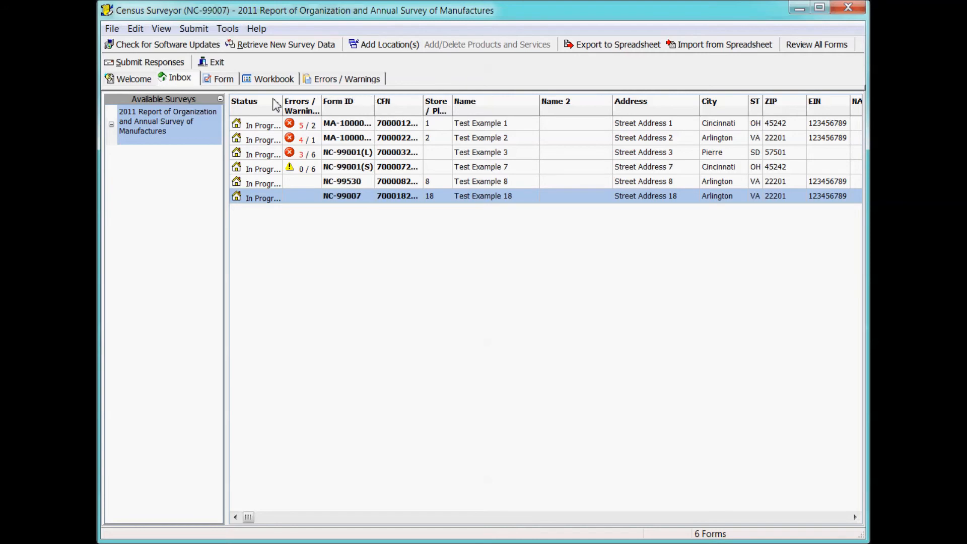
{"action": "left_click", "coordinate": [358, 80]}
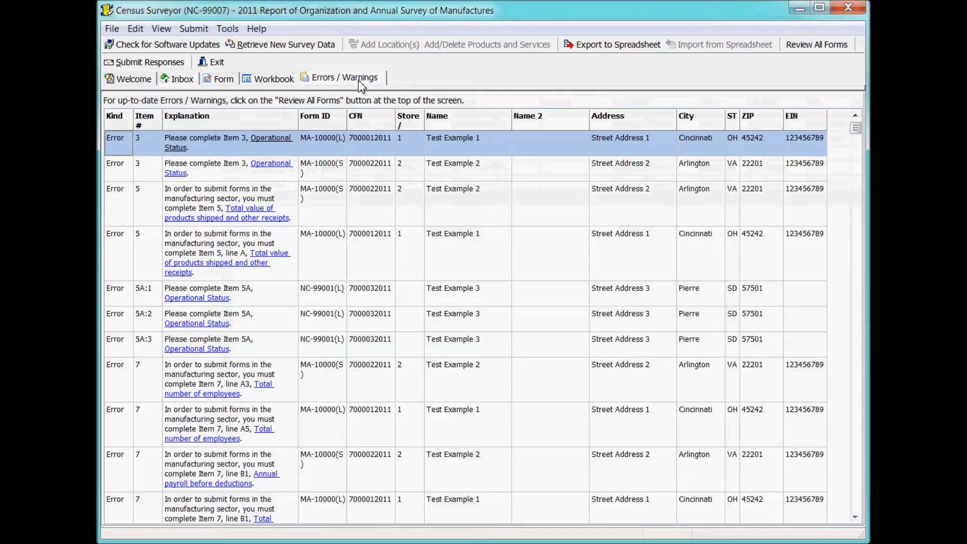
{"action": "mouse_move", "coordinate": [855, 130]}
{"action": "left_mouse_down"}
{"action": "mouse_move", "coordinate": [864, 152]}
{"action": "mouse_move", "coordinate": [861, 254]}
{"action": "mouse_move", "coordinate": [857, 126]}
{"action": "left_mouse_up"}
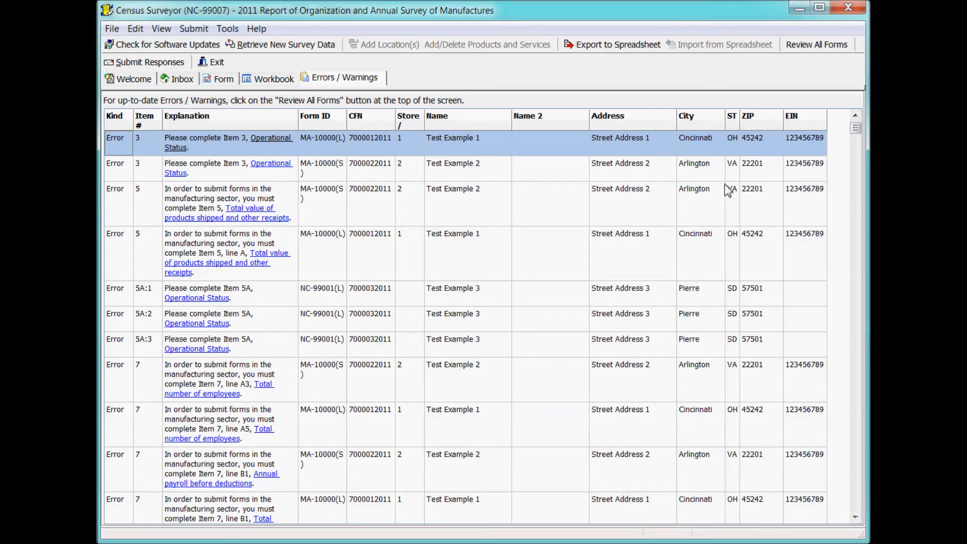
{"action": "left_click", "coordinate": [223, 79]}
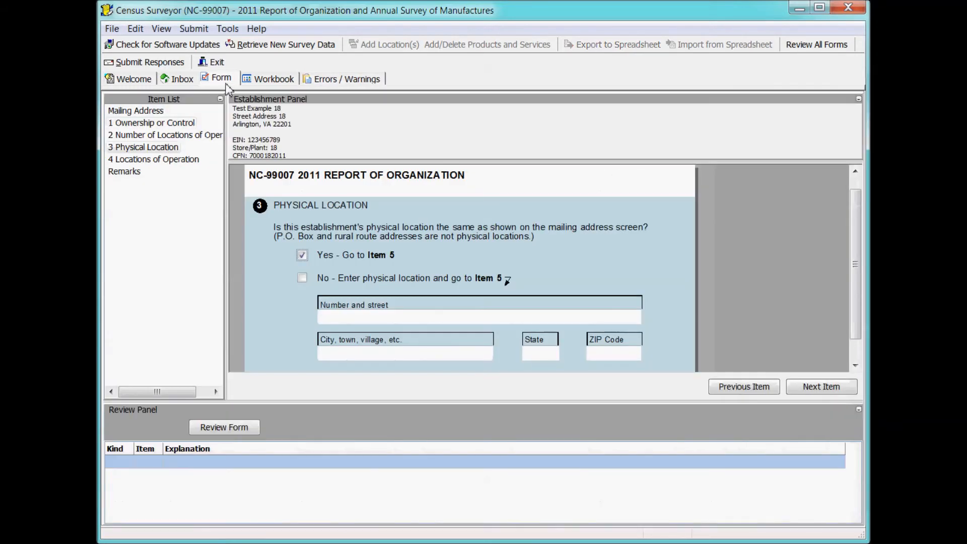
{"action": "left_click", "coordinate": [174, 82]}
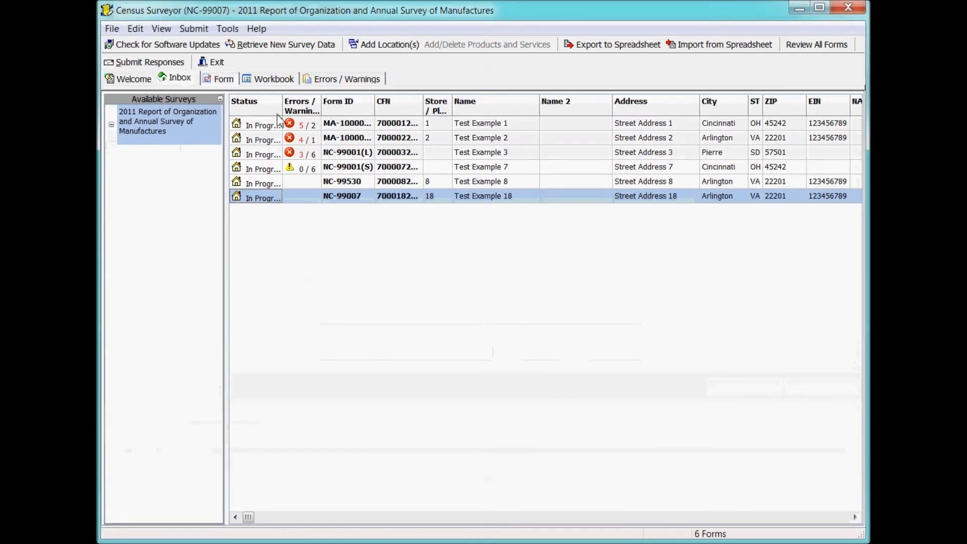
{"action": "left_click", "coordinate": [347, 125]}
Open Test Example 1's MA-10000(L) form and mark the establishment In operation.
{"action": "left_click", "coordinate": [220, 81]}
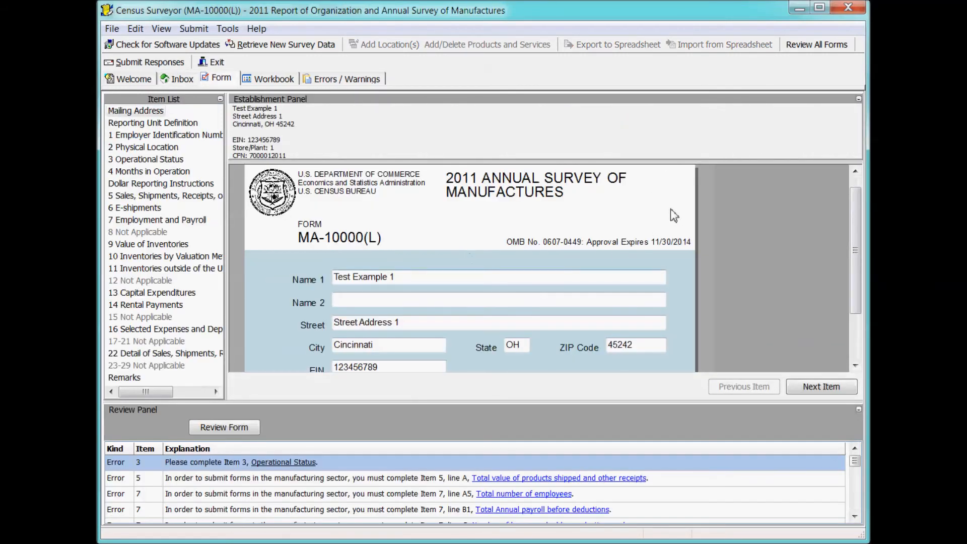
{"action": "left_click", "coordinate": [310, 463]}
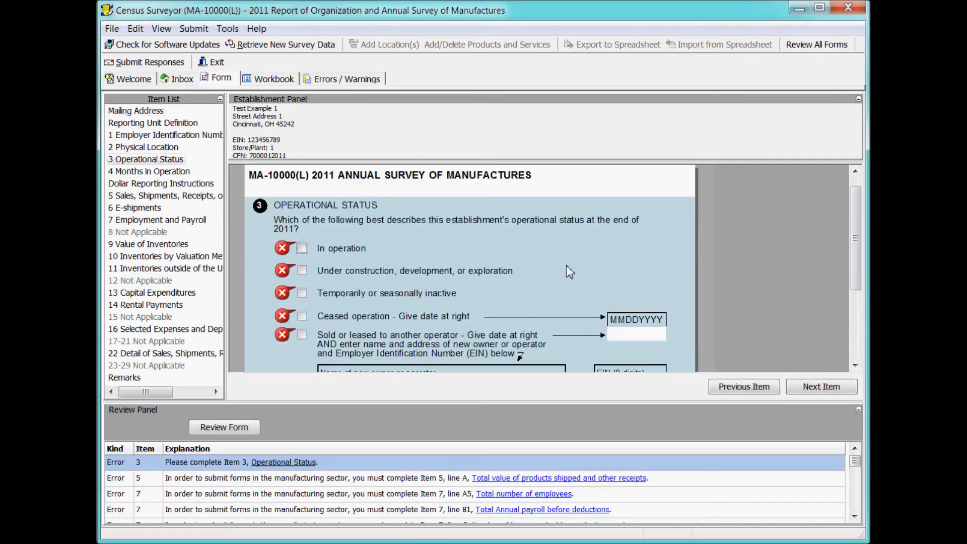
{"action": "left_click", "coordinate": [302, 248]}
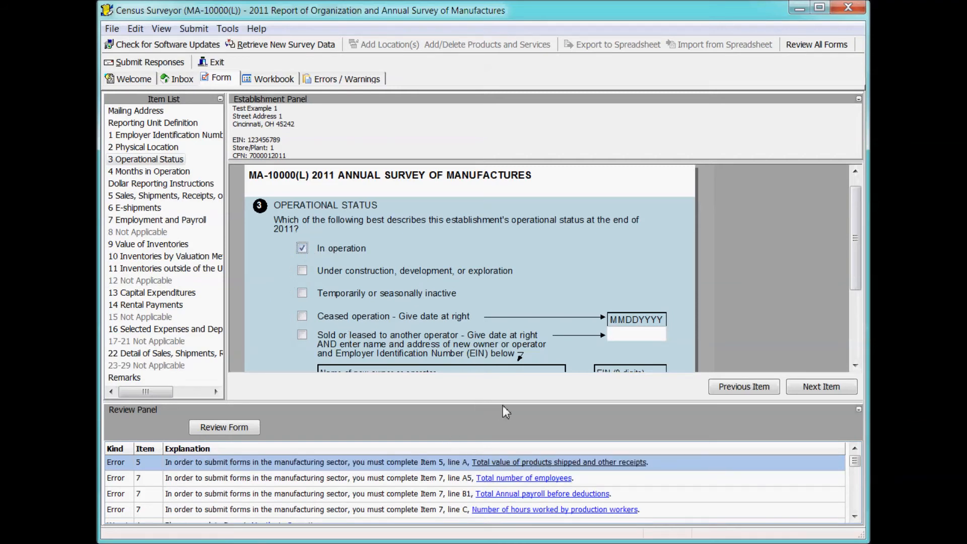
Enter 1234 as Item 5A 2011 shipments and 123 March 12 production workers in Item 7.
{"action": "left_click", "coordinate": [584, 463]}
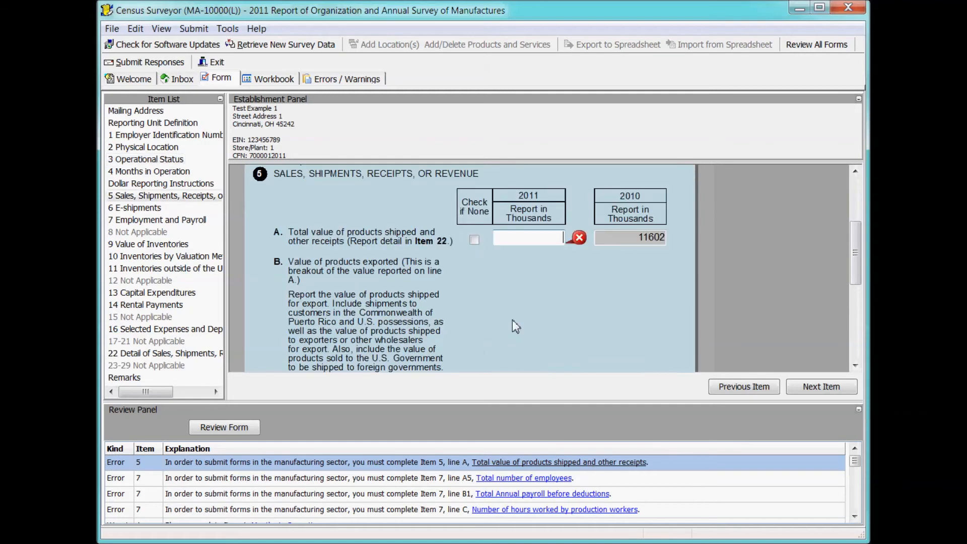
{"action": "type", "text": "1234"}
{"action": "key", "text": "Tab"}
{"action": "left_click", "coordinate": [543, 465]}
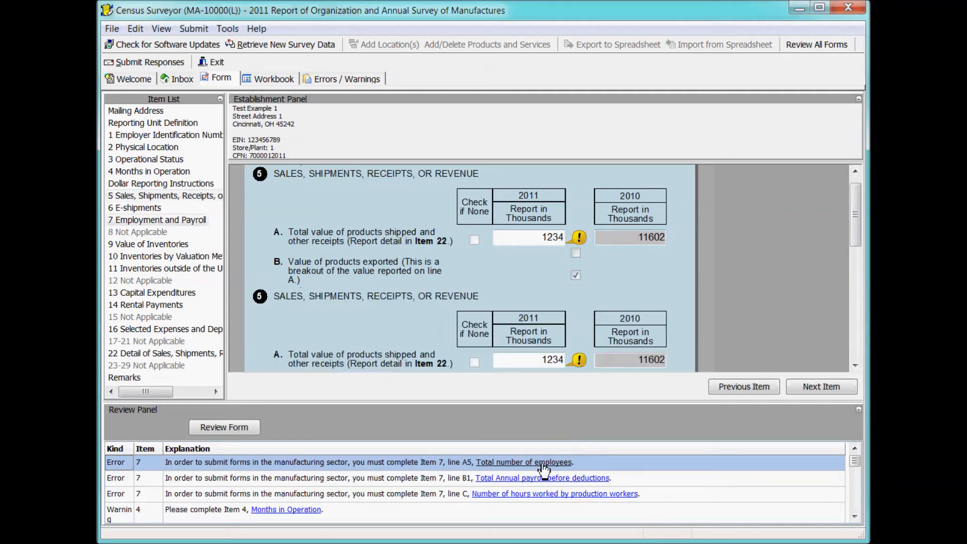
{"action": "left_click", "coordinate": [546, 183]}
{"action": "type", "text": "123"}
{"action": "left_click", "coordinate": [554, 208]}
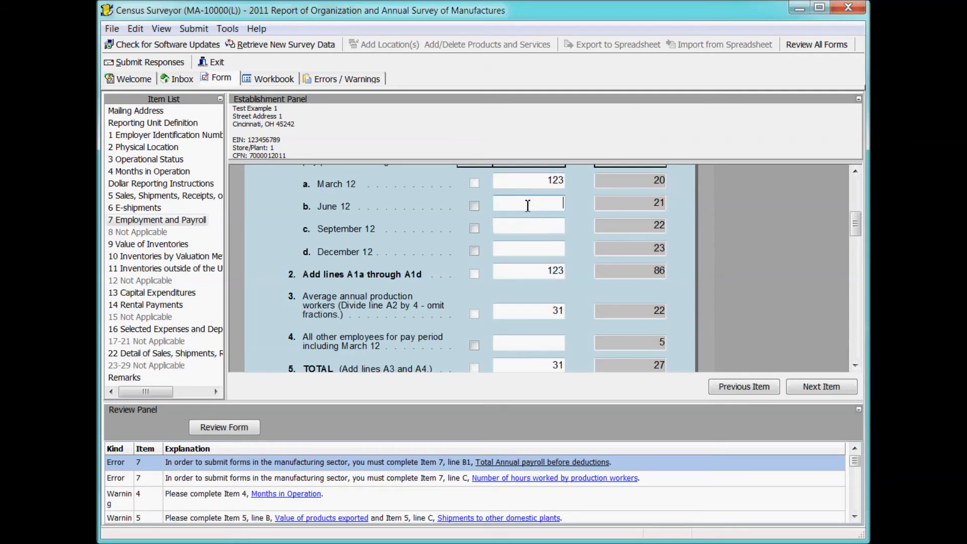
Enter 23 employees for June 12 and 45 for September 12.
{"action": "type", "text": "23"}
{"action": "left_click", "coordinate": [537, 227]}
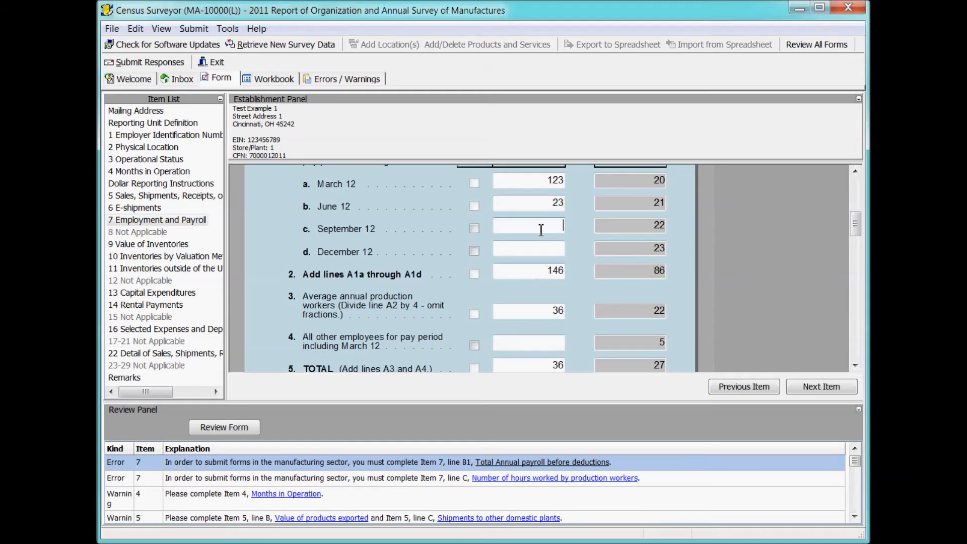
{"action": "left_click", "coordinate": [543, 247]}
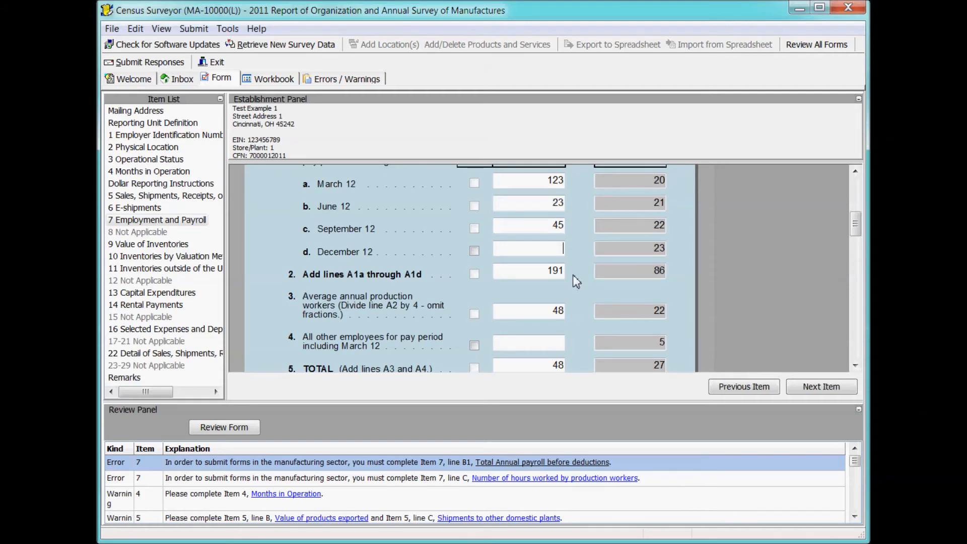
Enter 4444 production-worker payroll and 55 production hours, then return to the inbox.
{"action": "left_click", "coordinate": [588, 462]}
{"action": "left_click", "coordinate": [548, 310]}
{"action": "type", "text": "4444"}
{"action": "left_click", "coordinate": [562, 337]}
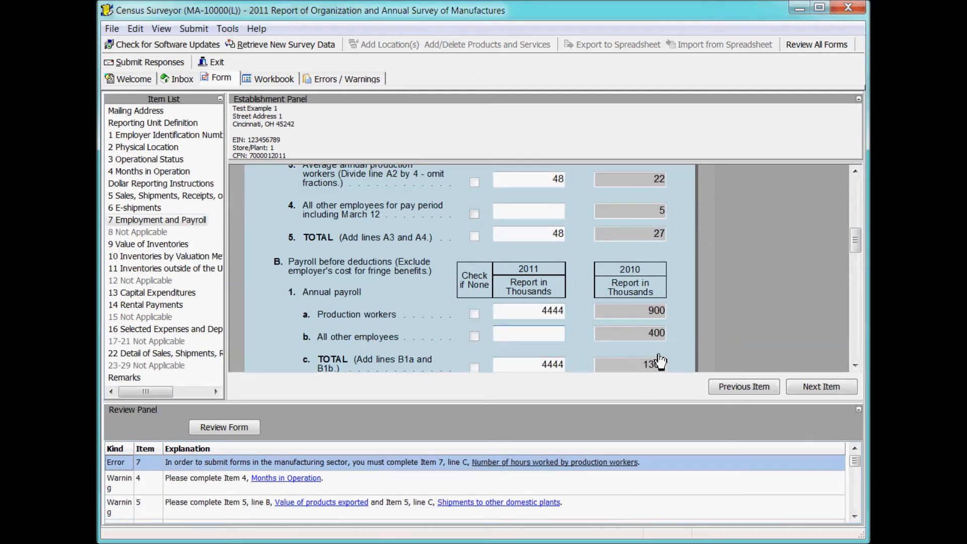
{"action": "left_click", "coordinate": [579, 463]}
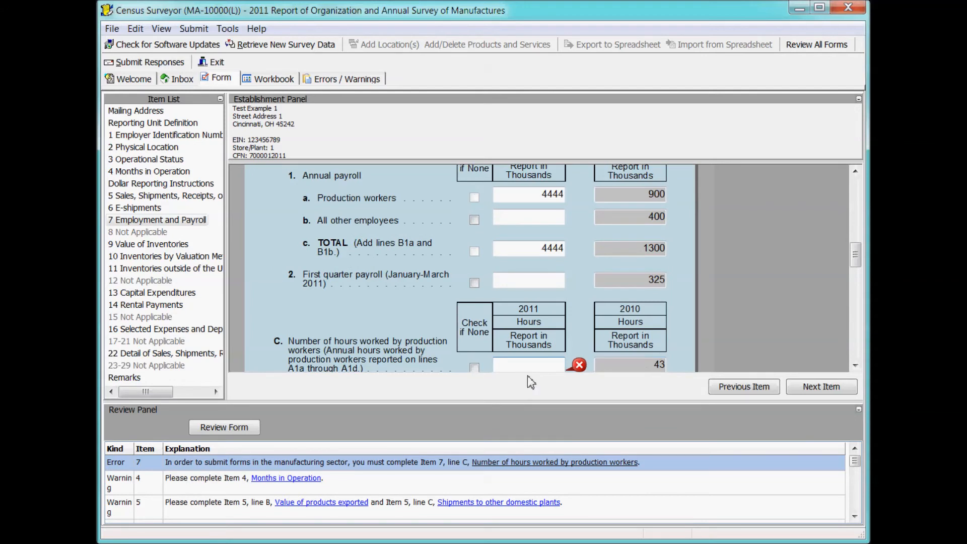
{"action": "type", "text": "55"}
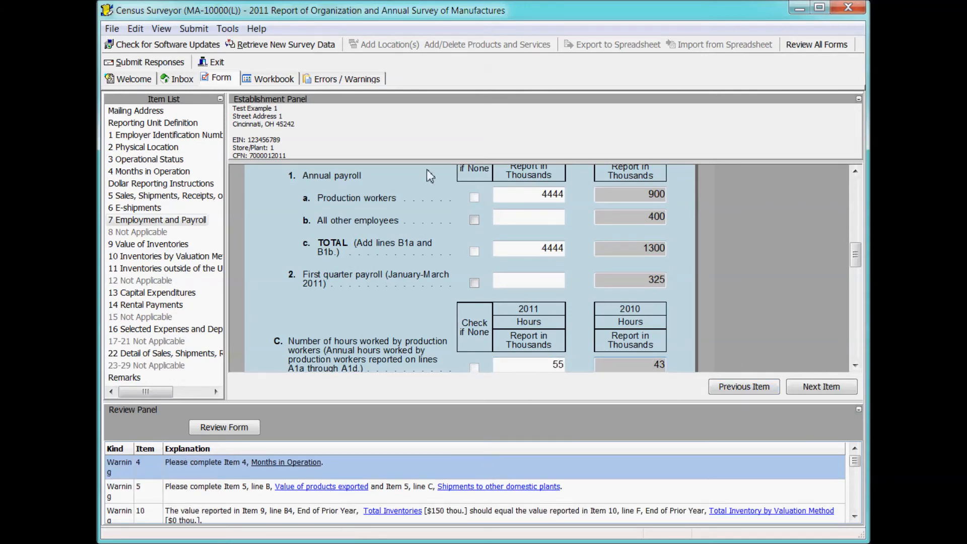
{"action": "left_click", "coordinate": [181, 79]}
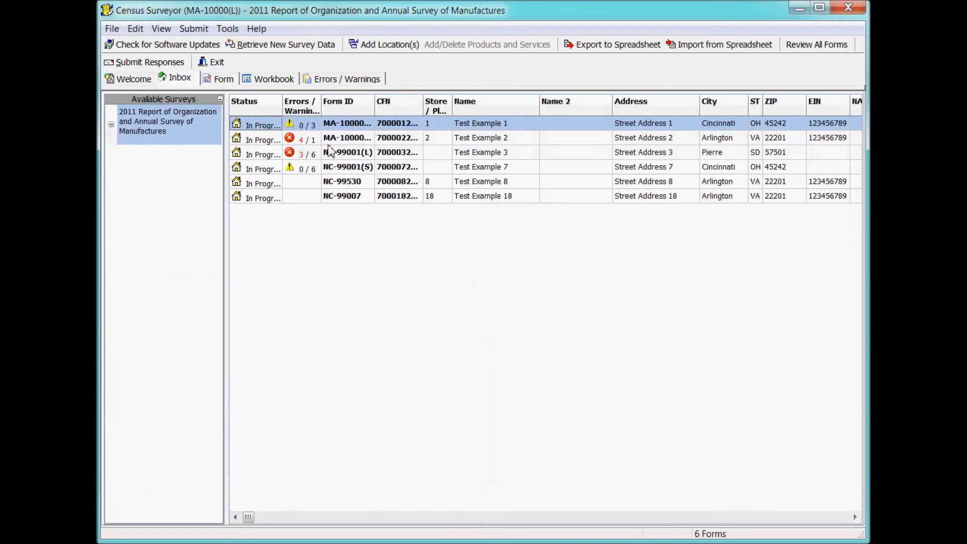
Open Test Example 2's form, mark it under construction and enter total value 123.
{"action": "left_click", "coordinate": [345, 140]}
{"action": "double_click", "coordinate": [345, 141]}
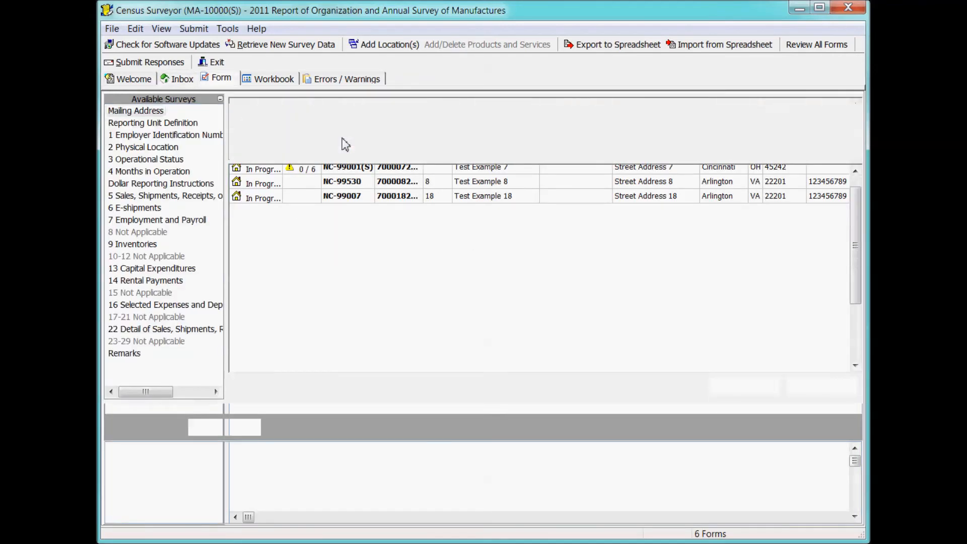
{"action": "left_click", "coordinate": [282, 462]}
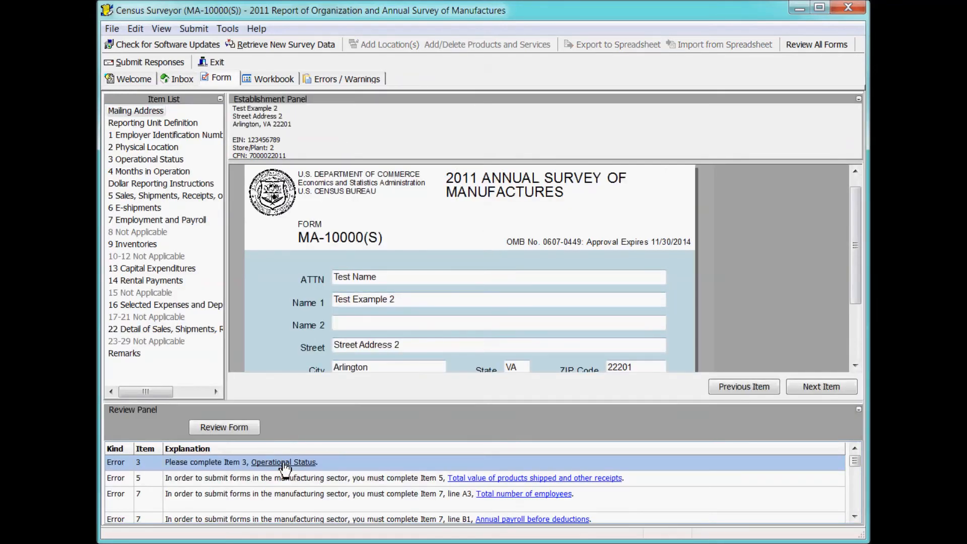
{"action": "left_click", "coordinate": [302, 271]}
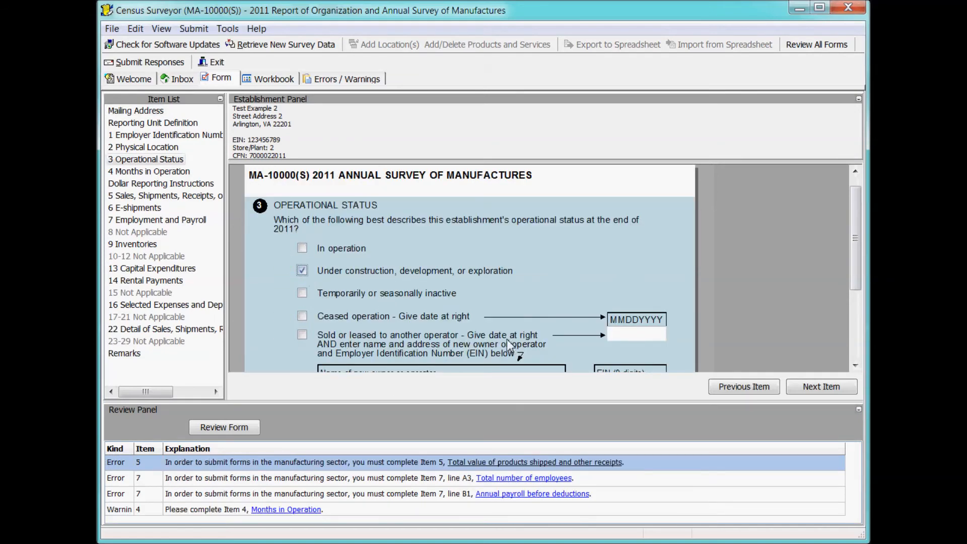
{"action": "left_click", "coordinate": [479, 463]}
{"action": "left_click", "coordinate": [533, 346]}
{"action": "type", "text": "123"}
{"action": "key", "text": "Tab"}
Enter 444 total employees and 1233 annual payroll, then return to the inbox.
{"action": "left_click", "coordinate": [554, 462]}
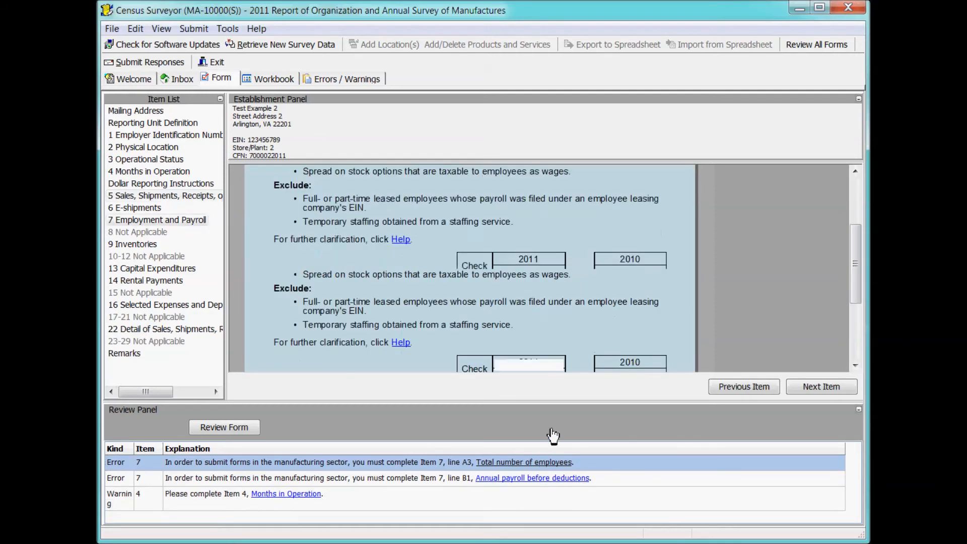
{"action": "type", "text": "444"}
{"action": "left_click", "coordinate": [550, 342]}
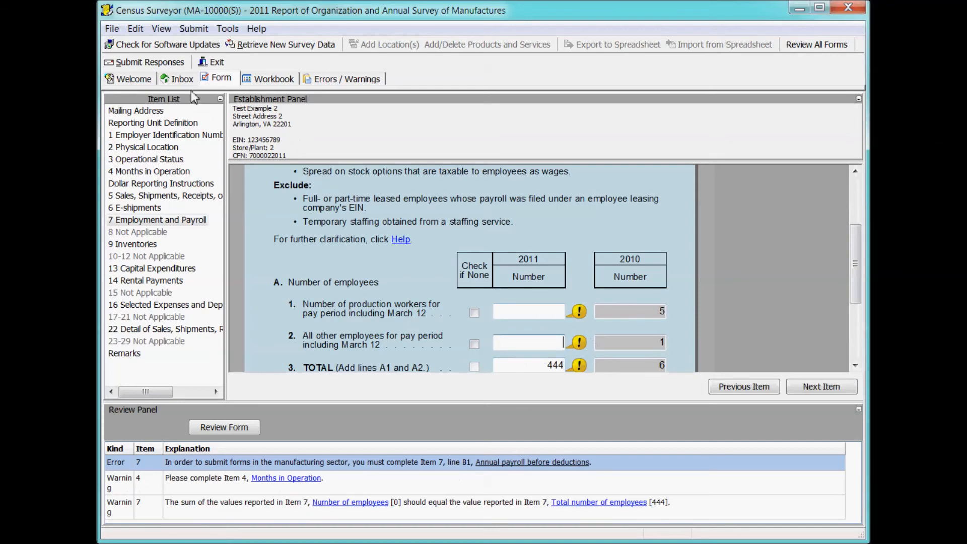
{"action": "left_click", "coordinate": [179, 79]}
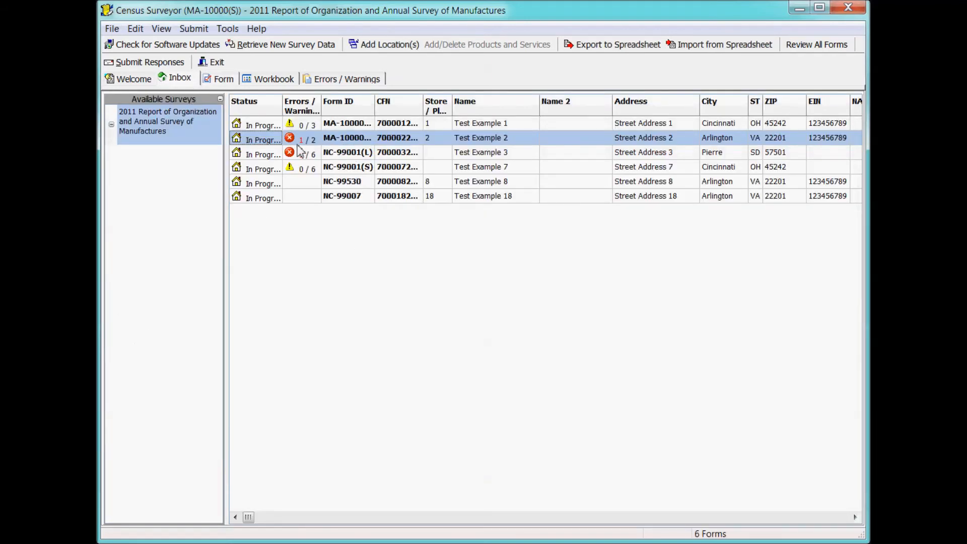
{"action": "double_click", "coordinate": [350, 141]}
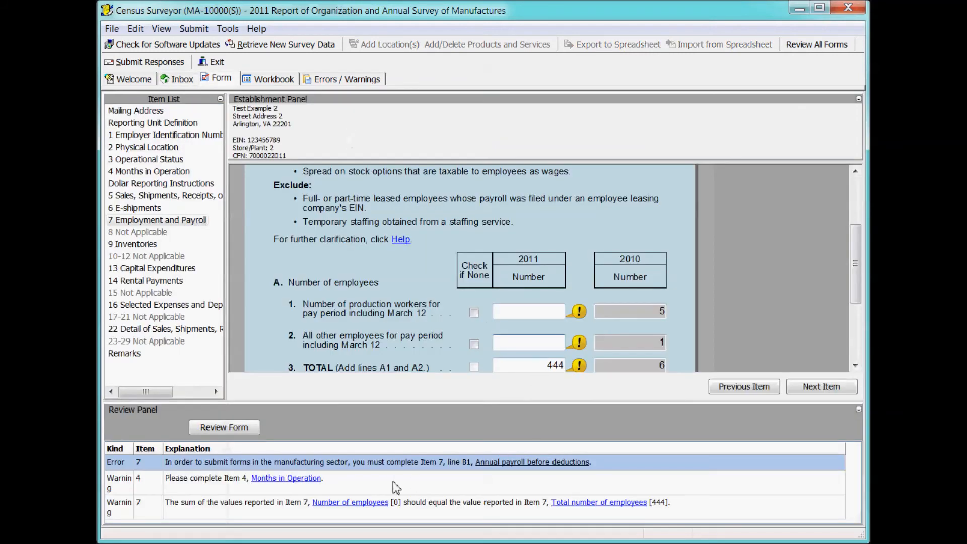
{"action": "left_click", "coordinate": [511, 462]}
{"action": "type", "text": "1233"}
{"action": "left_click", "coordinate": [547, 296]}
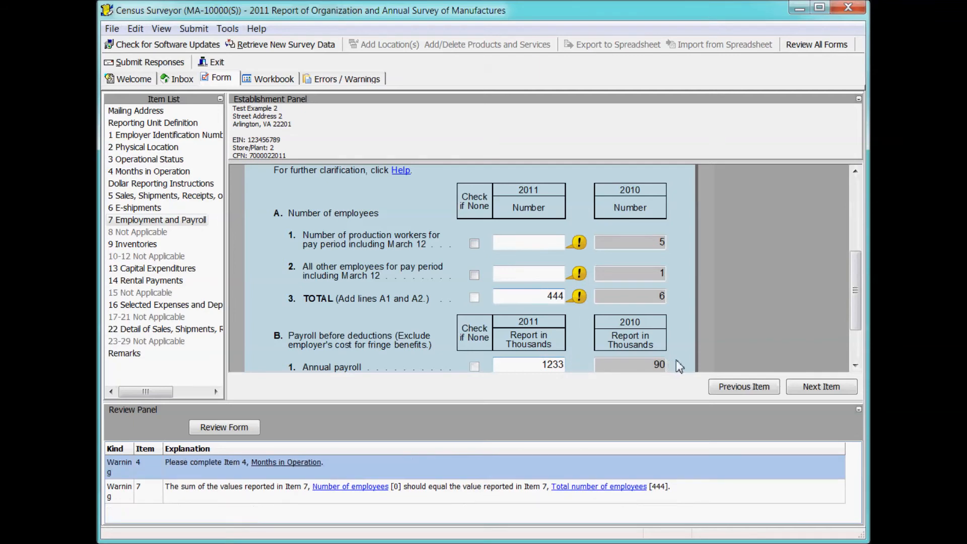
{"action": "left_click", "coordinate": [182, 79]}
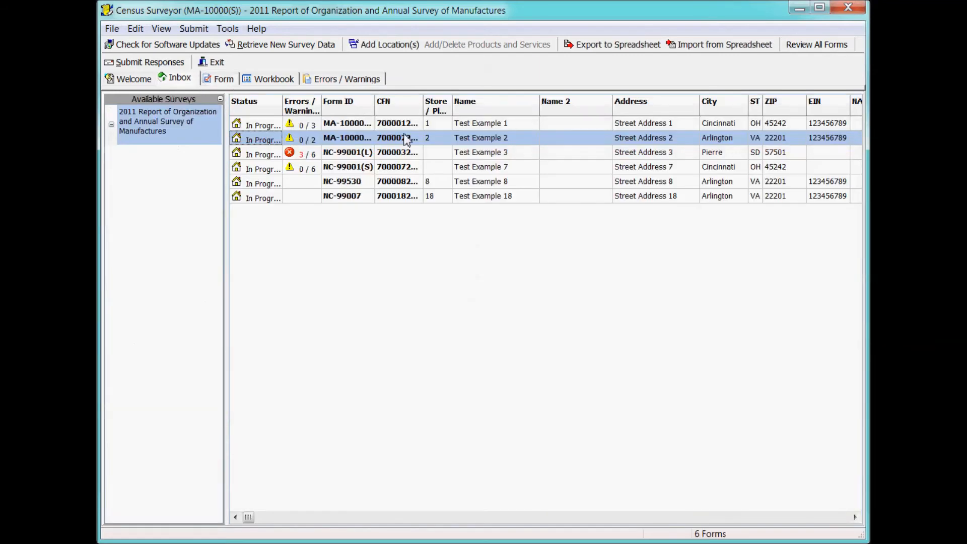
Open Test Example 3's form at Item 5A with the review and details panels hidden.
{"action": "left_click", "coordinate": [347, 154]}
{"action": "double_click", "coordinate": [349, 156]}
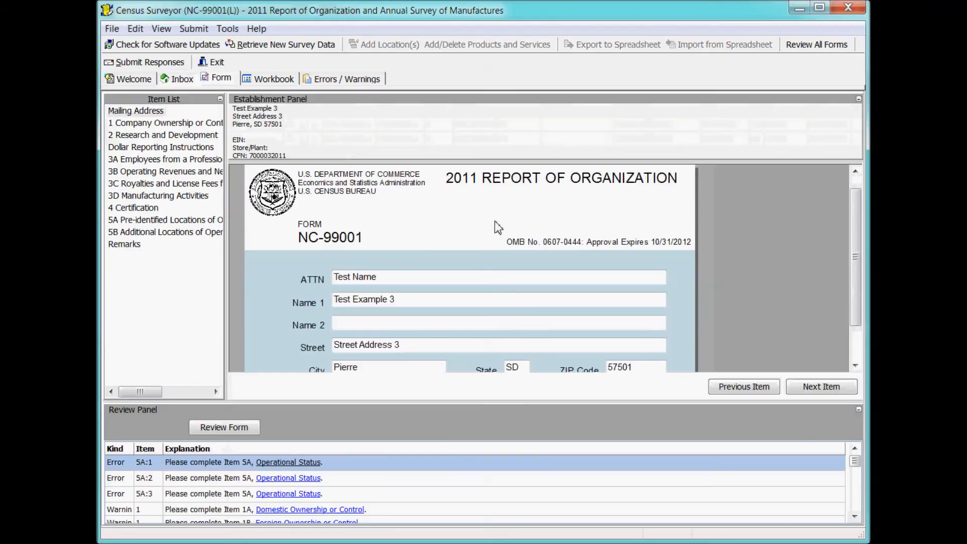
{"action": "left_click", "coordinate": [305, 463]}
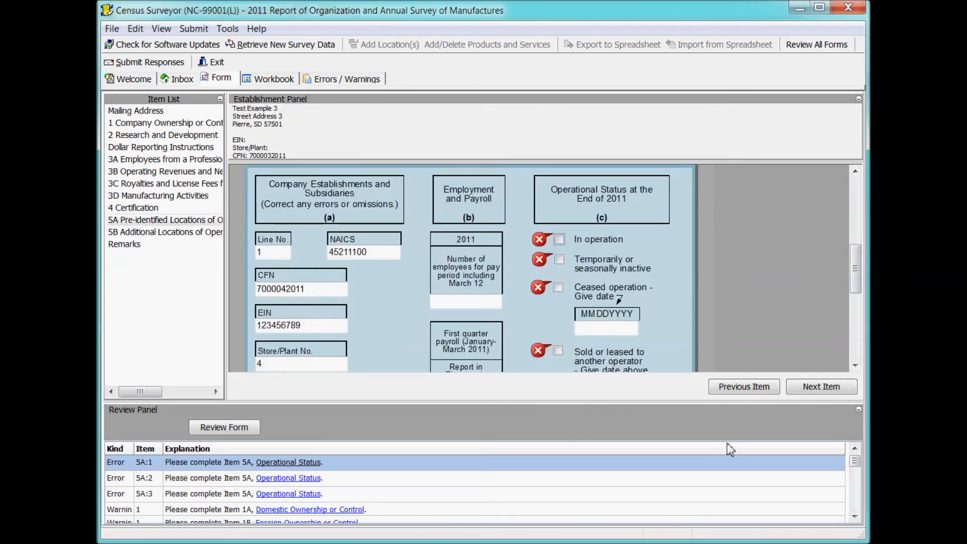
{"action": "left_click", "coordinate": [859, 410]}
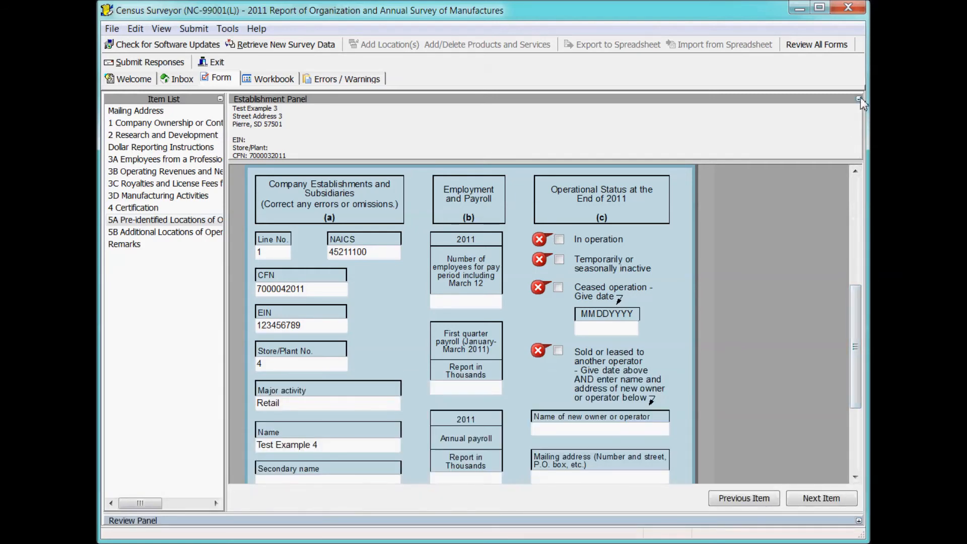
{"action": "left_click", "coordinate": [858, 99]}
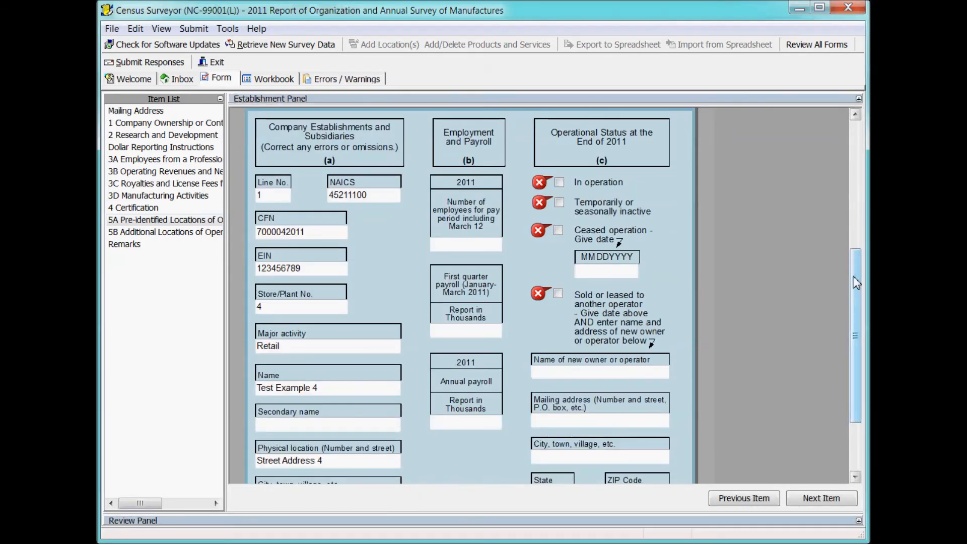
{"action": "scroll", "coordinate": [856, 286], "scroll_direction": "down", "scroll_amount": 3}
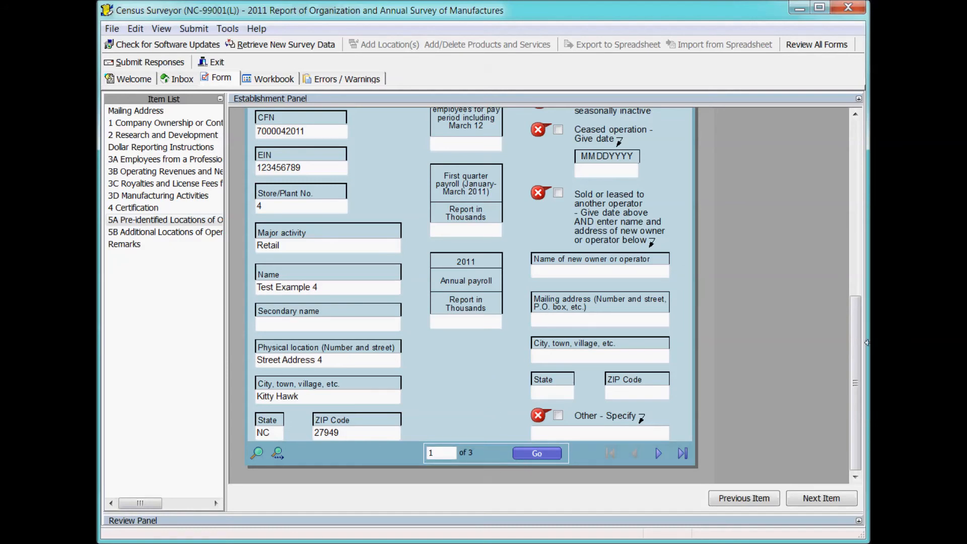
{"action": "scroll", "coordinate": [855, 378], "scroll_direction": "up", "scroll_amount": 3}
{"action": "scroll", "coordinate": [854, 379], "scroll_direction": "down", "scroll_amount": 3}
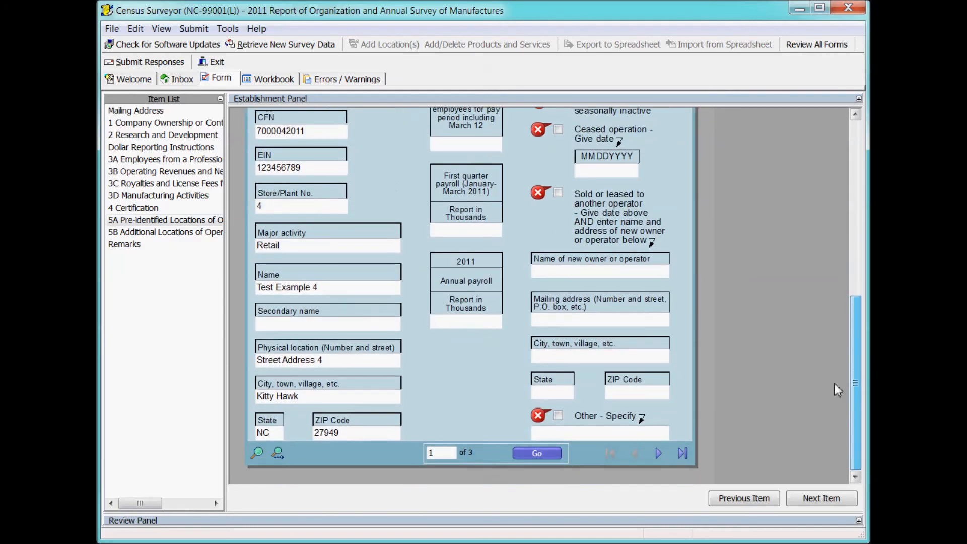
{"action": "scroll", "coordinate": [843, 268], "scroll_direction": "up", "scroll_amount": 3}
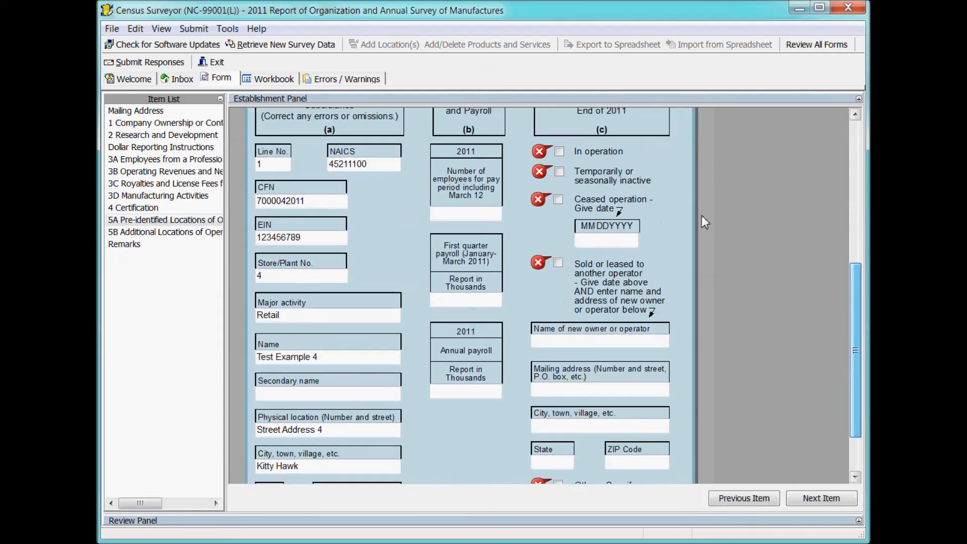
Mark Test Example 4, 5 and 6 as in operation, restore the panels and return to the inbox.
{"action": "left_click", "coordinate": [558, 152]}
{"action": "scroll", "coordinate": [556, 158], "scroll_direction": "up", "scroll_amount": 1}
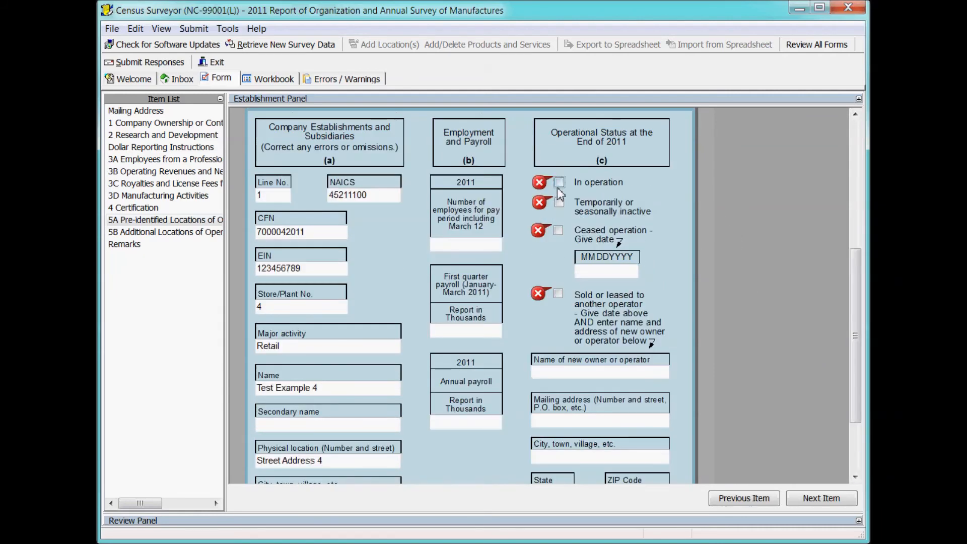
{"action": "scroll", "coordinate": [840, 302], "scroll_direction": "down", "scroll_amount": 3}
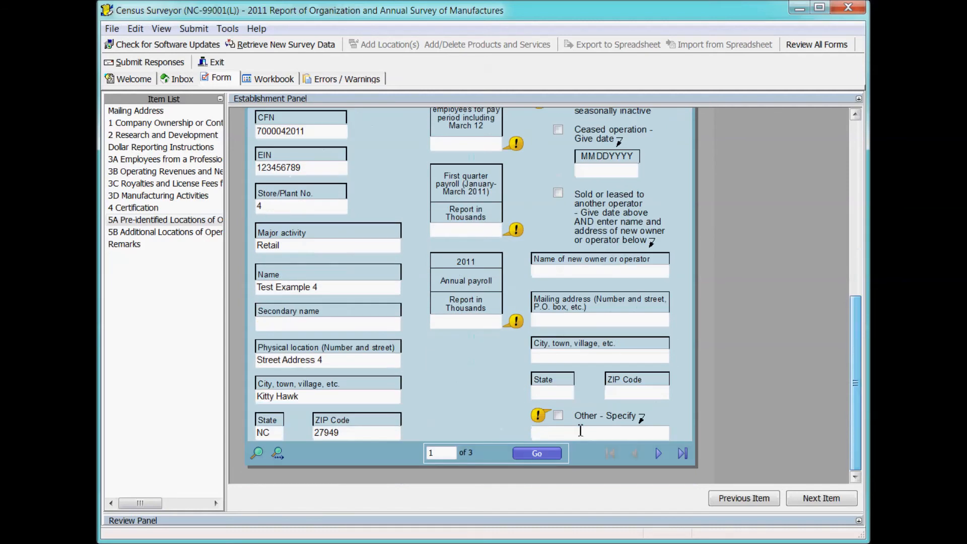
{"action": "left_click", "coordinate": [659, 454]}
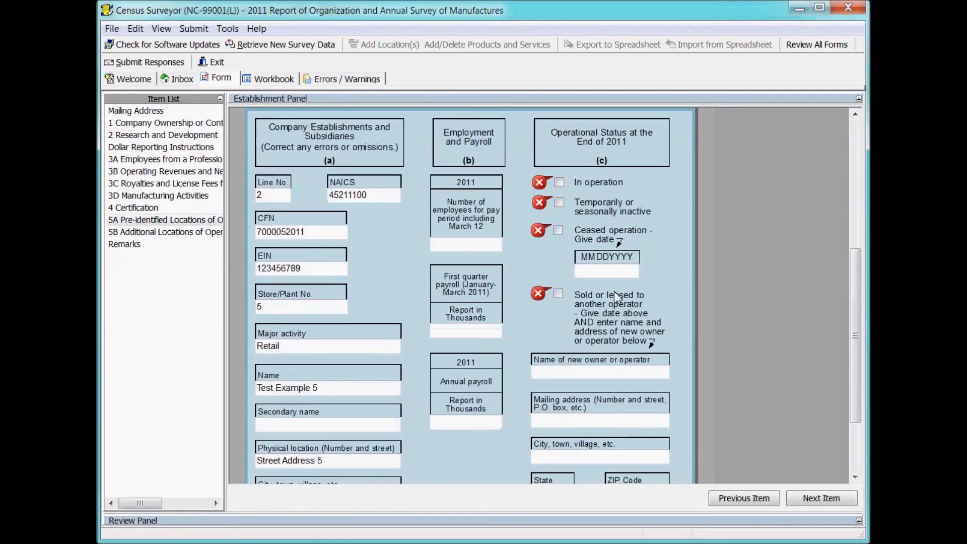
{"action": "left_click", "coordinate": [559, 182]}
{"action": "scroll", "coordinate": [855, 353], "scroll_direction": "down", "scroll_amount": 3}
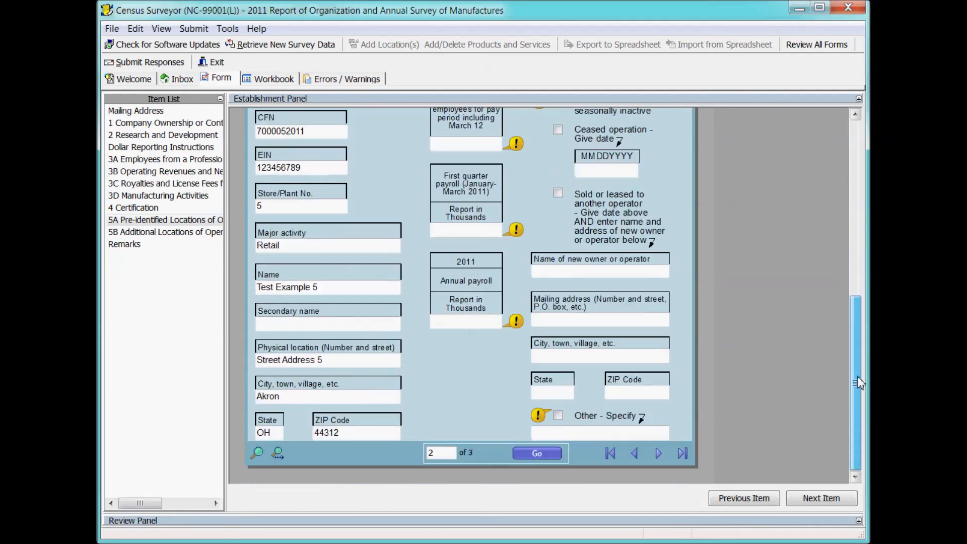
{"action": "left_click", "coordinate": [659, 453]}
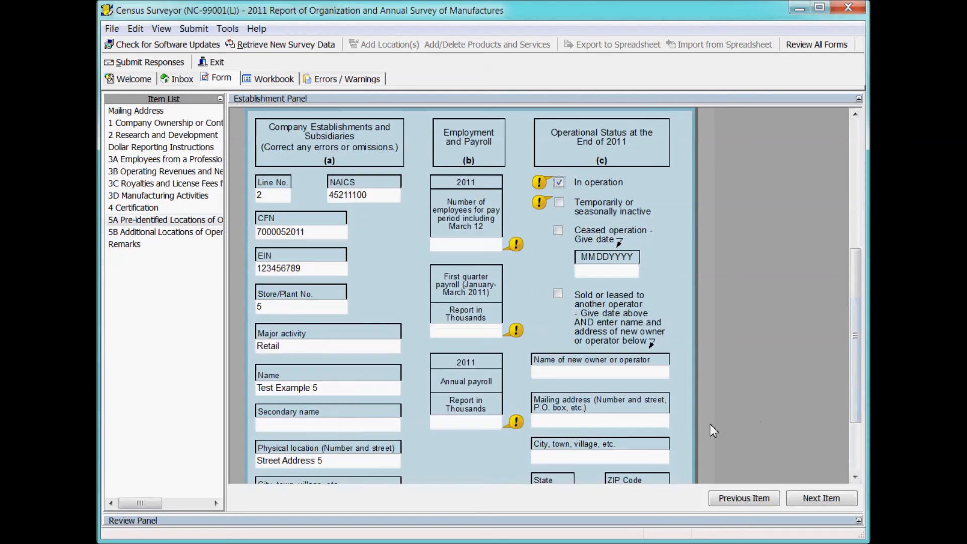
{"action": "left_click", "coordinate": [559, 182]}
{"action": "left_click", "coordinate": [858, 99]}
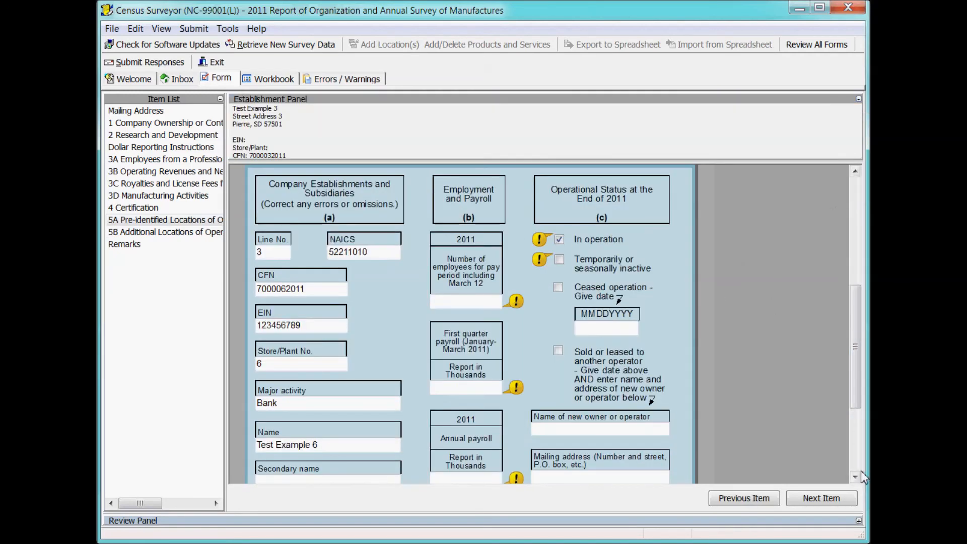
{"action": "left_click", "coordinate": [859, 521]}
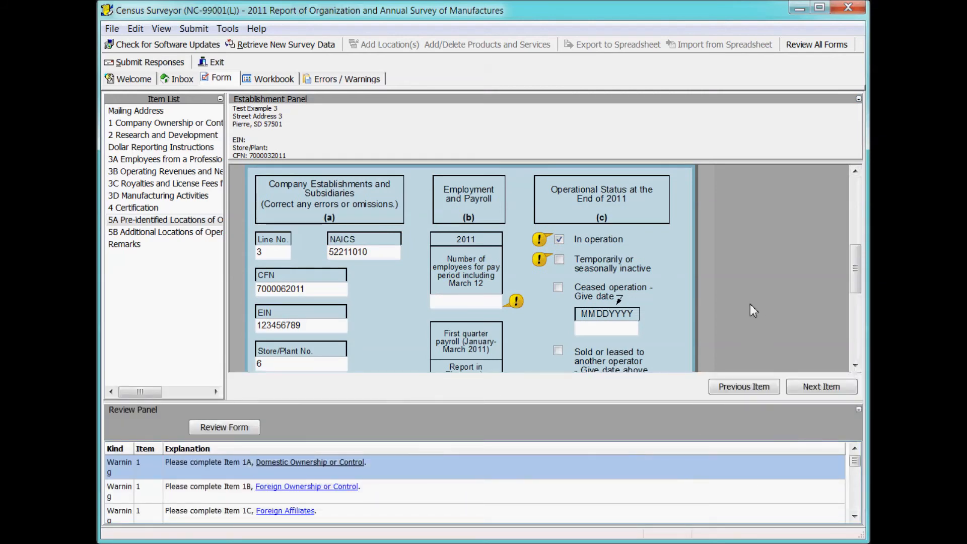
{"action": "left_click", "coordinate": [181, 79]}
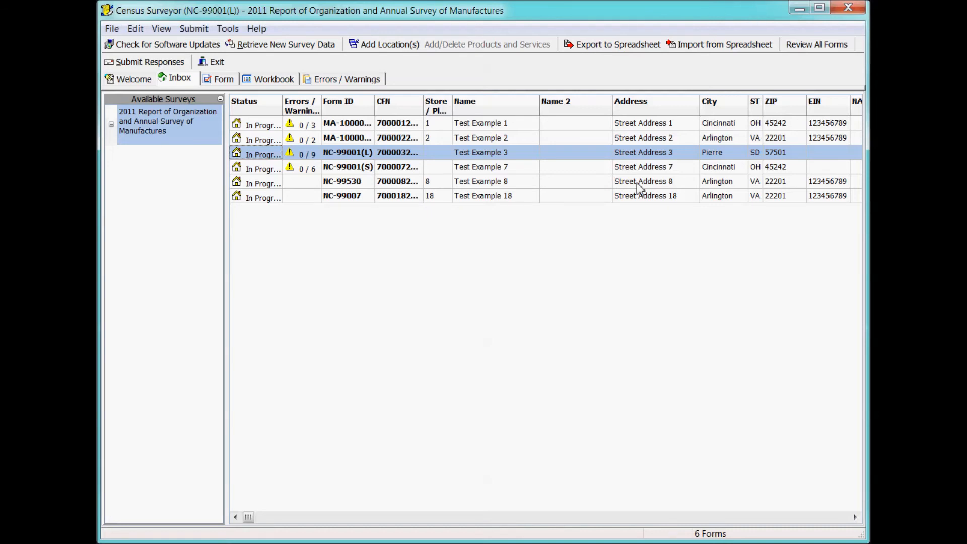
Start a Via Disk submission of all forms and accept the warnings past Verification.
{"action": "left_click", "coordinate": [165, 65]}
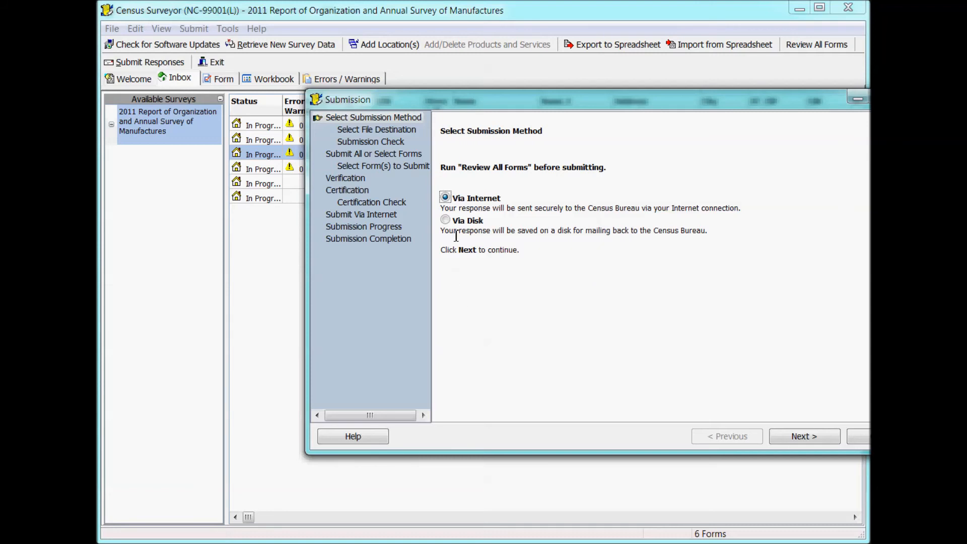
{"action": "left_click", "coordinate": [446, 220]}
{"action": "left_click", "coordinate": [815, 441]}
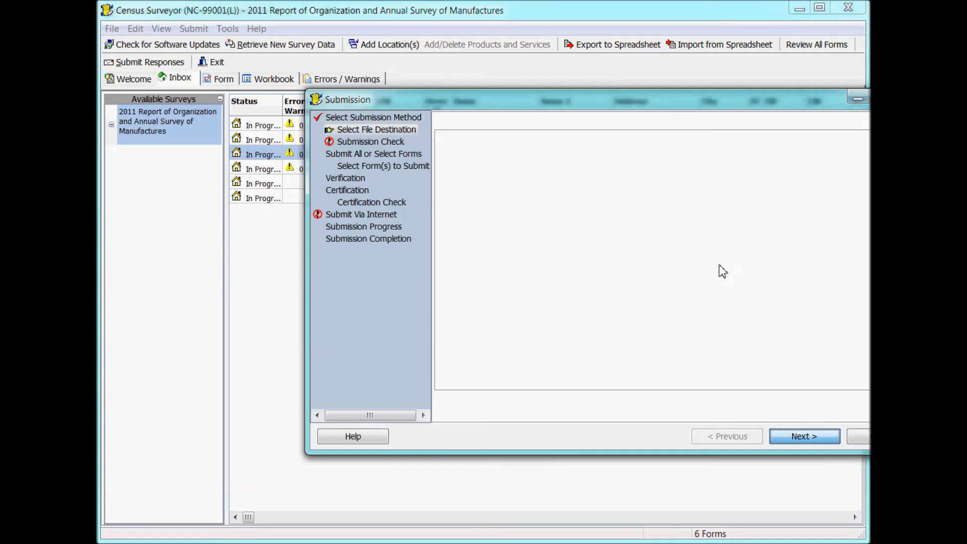
{"action": "left_click", "coordinate": [808, 435]}
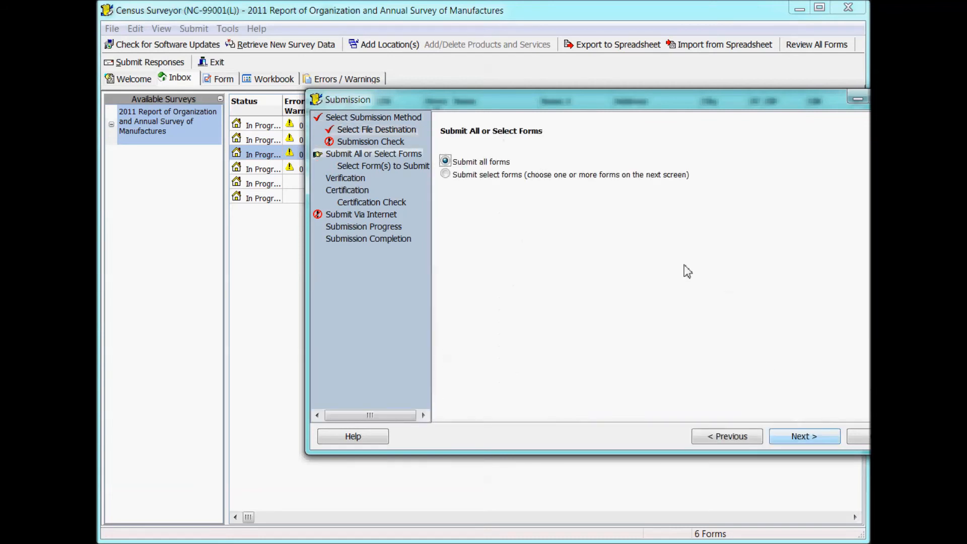
{"action": "left_click", "coordinate": [809, 437]}
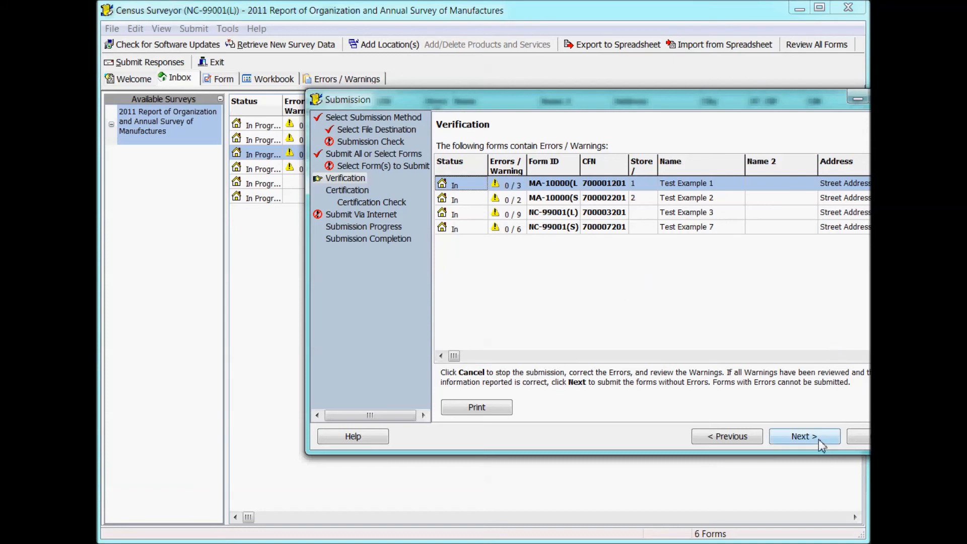
{"action": "left_click", "coordinate": [804, 437]}
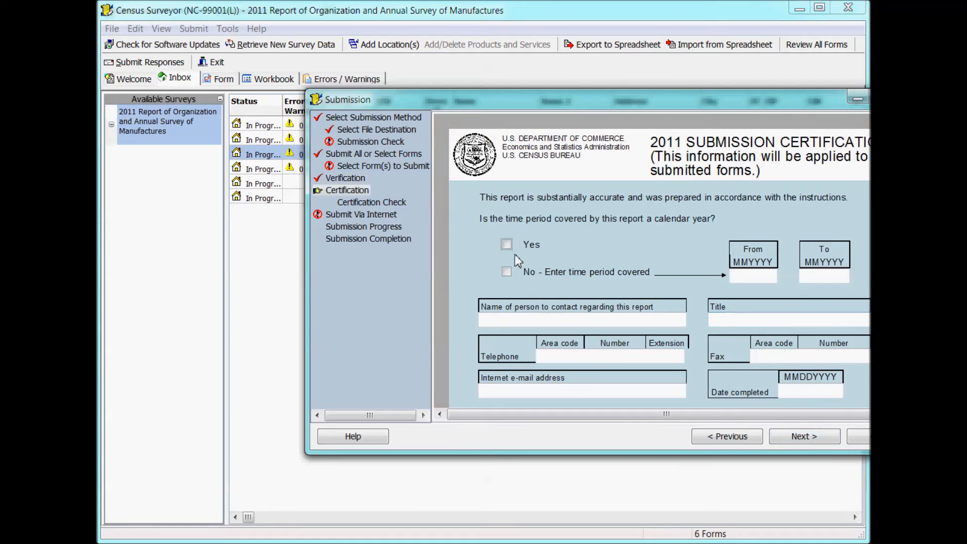
Confirm calendar-year reporting and enter the contact's name and title, phone area code and e-mail.
{"action": "left_click", "coordinate": [506, 244]}
{"action": "left_click", "coordinate": [621, 326]}
{"action": "type", "text": "John Doe"}
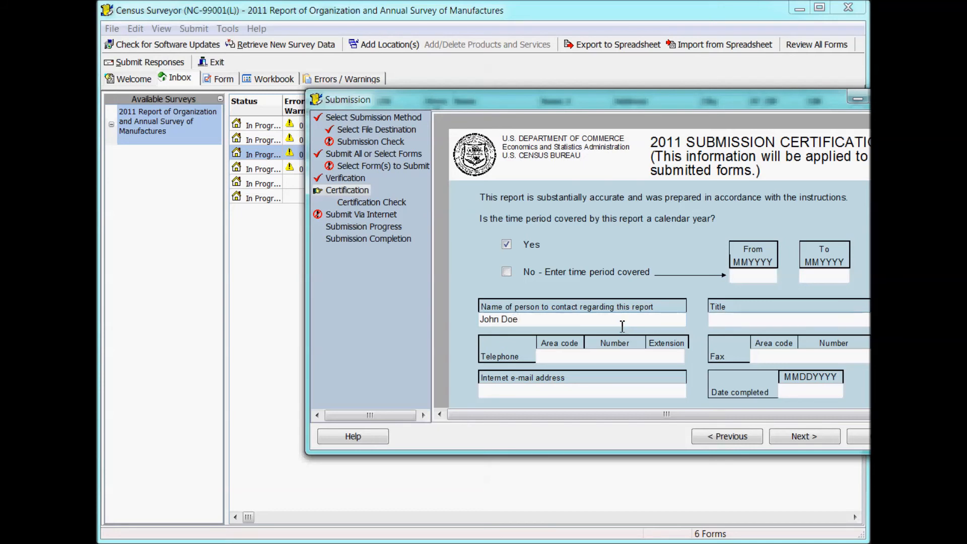
{"action": "type", "text": "Head Respondent"}
{"action": "key", "text": "Tab"}
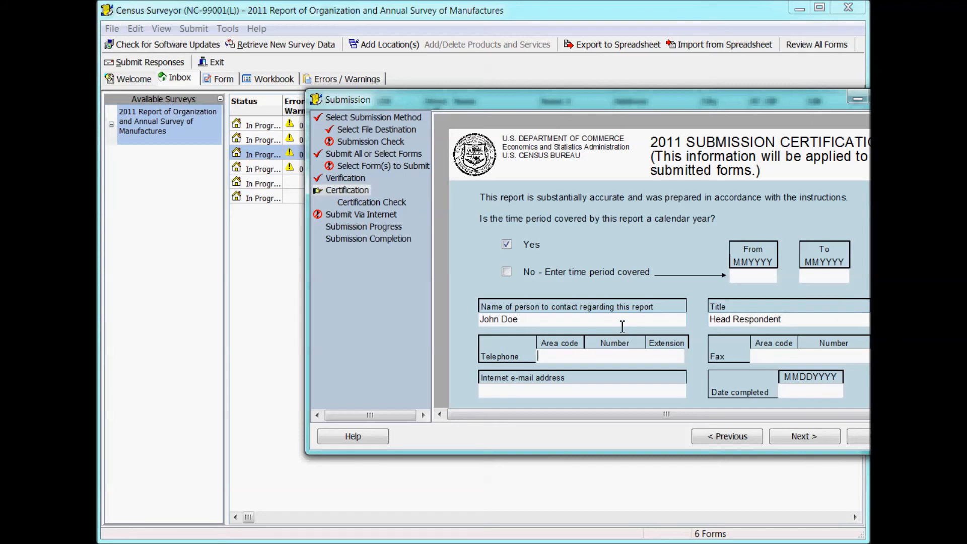
{"action": "type", "text": "2123334444"}
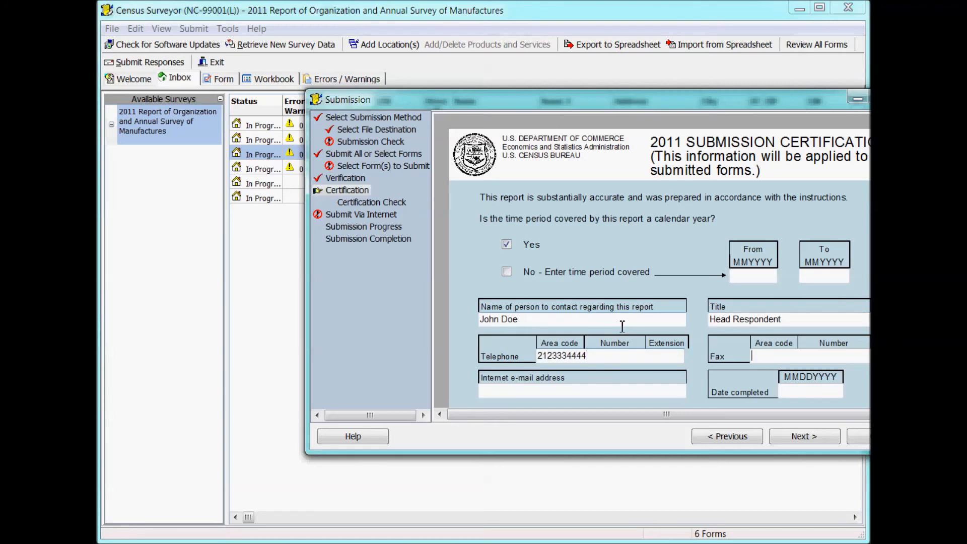
{"action": "key", "text": "Tab"}
{"action": "type", "text": "john.doe@"}
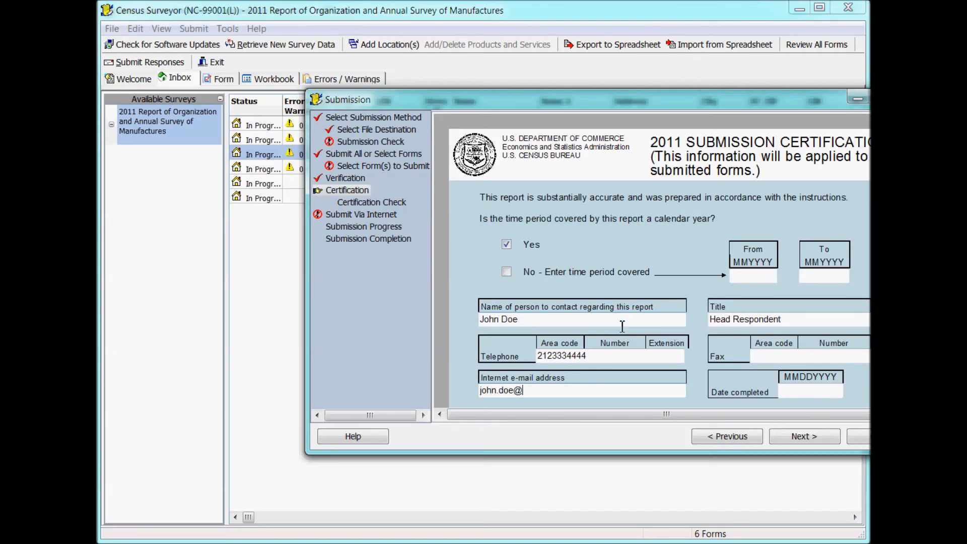
{"action": "type", "text": "company.com"}
Submit the certified forms and finish the submission wizard.
{"action": "left_click", "coordinate": [806, 436]}
{"action": "left_click", "coordinate": [809, 434]}
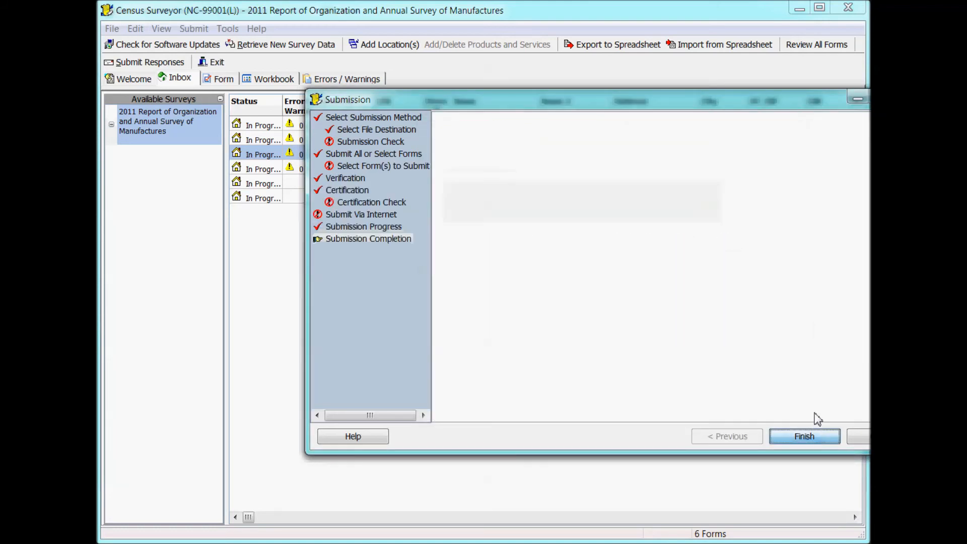
{"action": "left_click", "coordinate": [837, 434]}
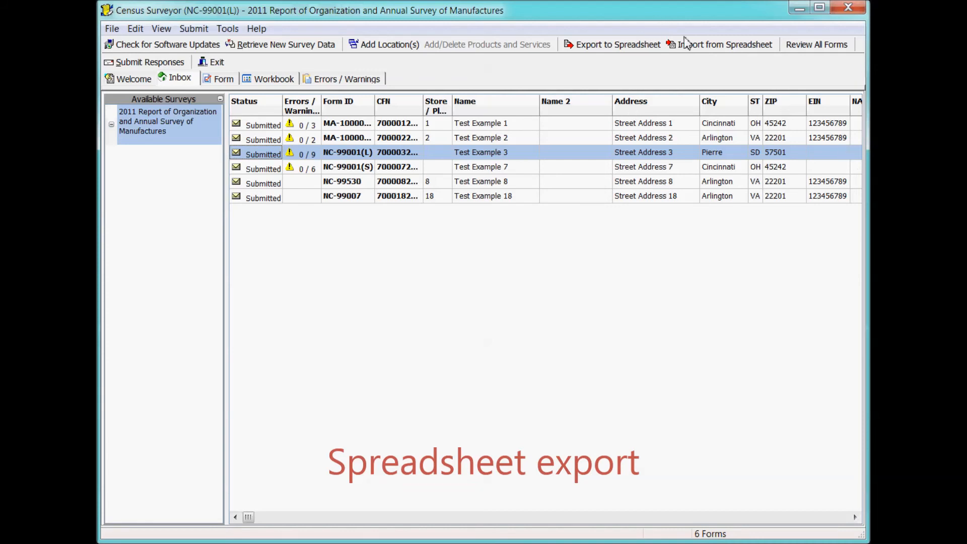
Export the MA-10000(L) forms with the Default type to the Desktop as MA-10000L.xls.
{"action": "left_click", "coordinate": [626, 48]}
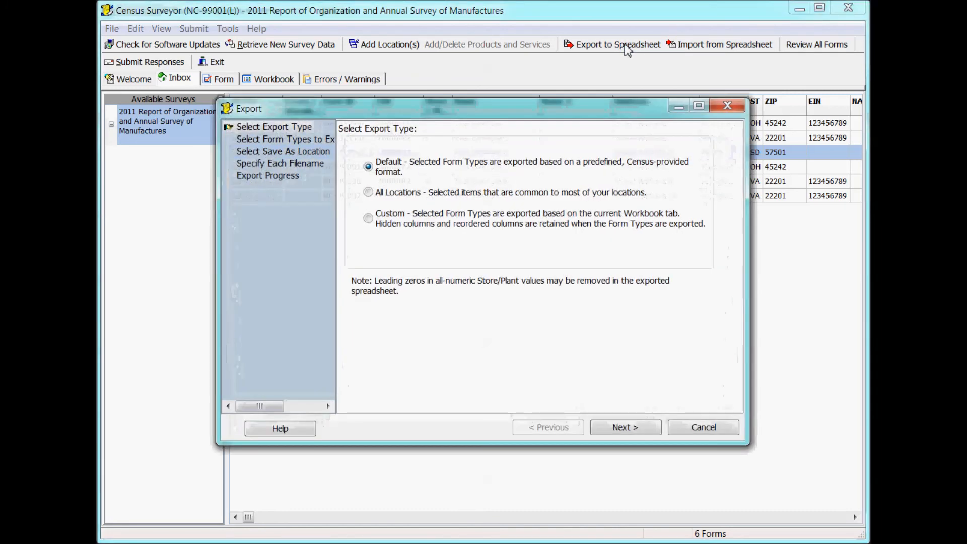
{"action": "left_click", "coordinate": [625, 428]}
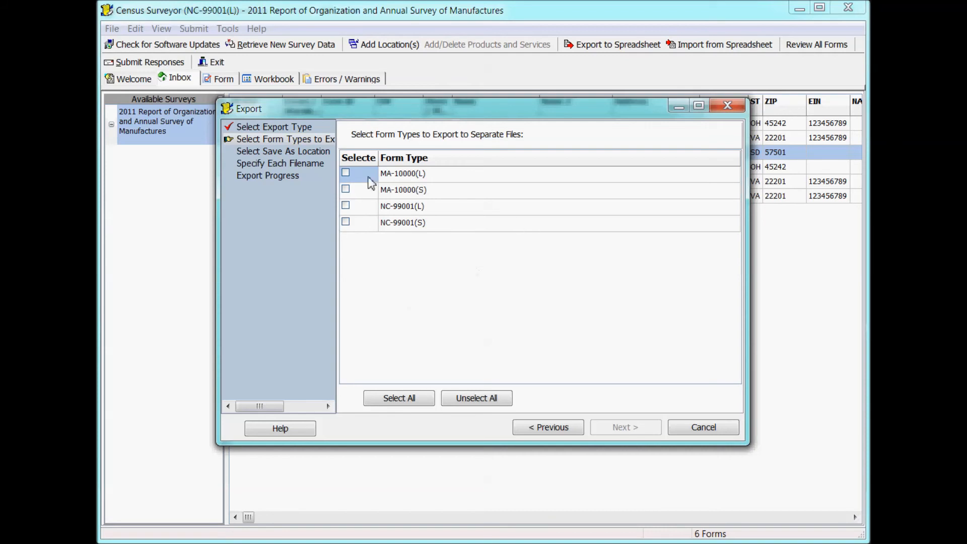
{"action": "left_click", "coordinate": [345, 173]}
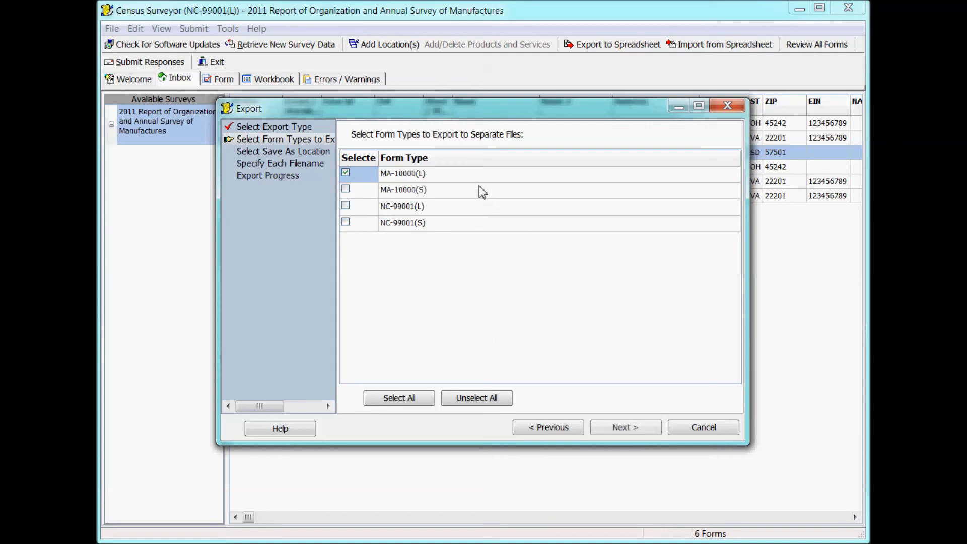
{"action": "left_click", "coordinate": [631, 428]}
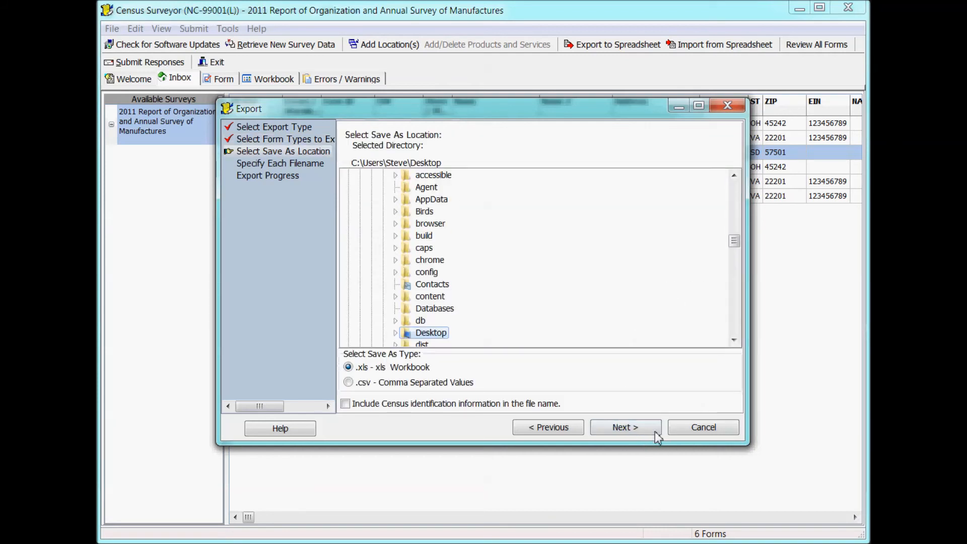
{"action": "left_click", "coordinate": [637, 429]}
{"action": "left_click", "coordinate": [637, 429]}
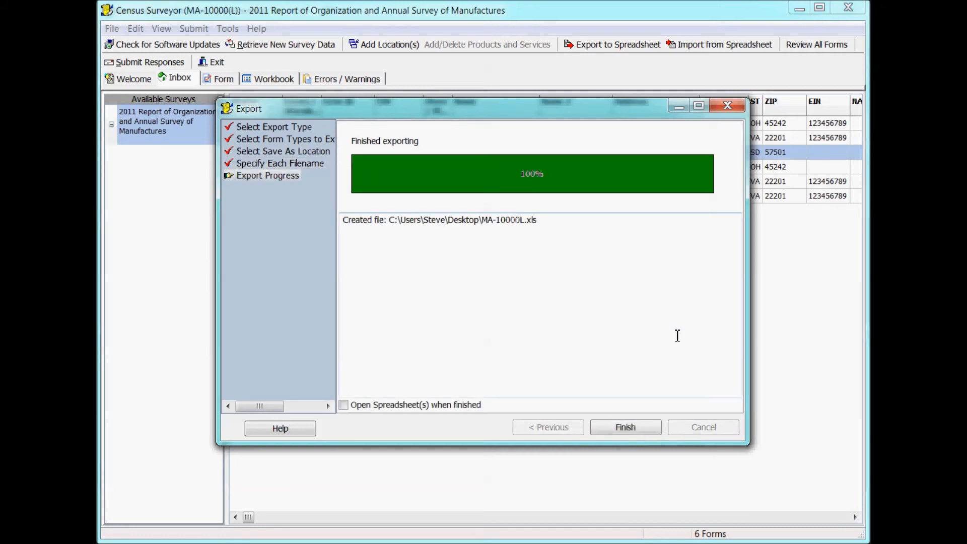
{"action": "left_click", "coordinate": [655, 428]}
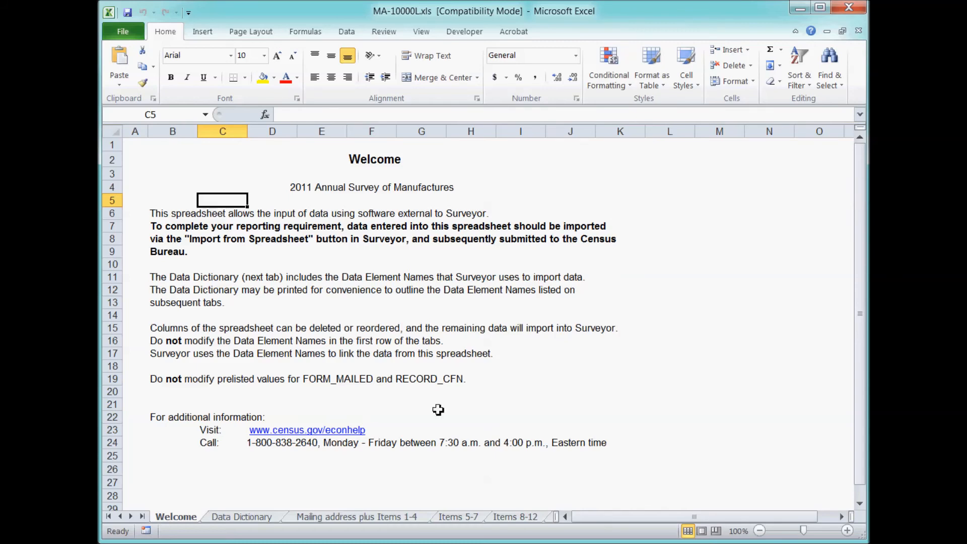
On the Mailing address plus Items 1-4 sheet, change cell D4 to Frank's Widgets.
{"action": "left_click", "coordinate": [246, 521]}
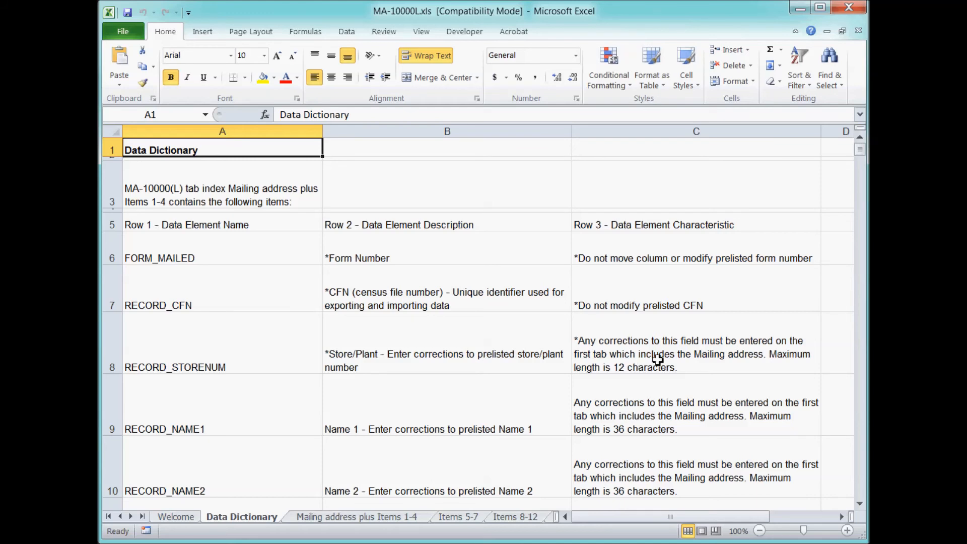
{"action": "left_click", "coordinate": [355, 519]}
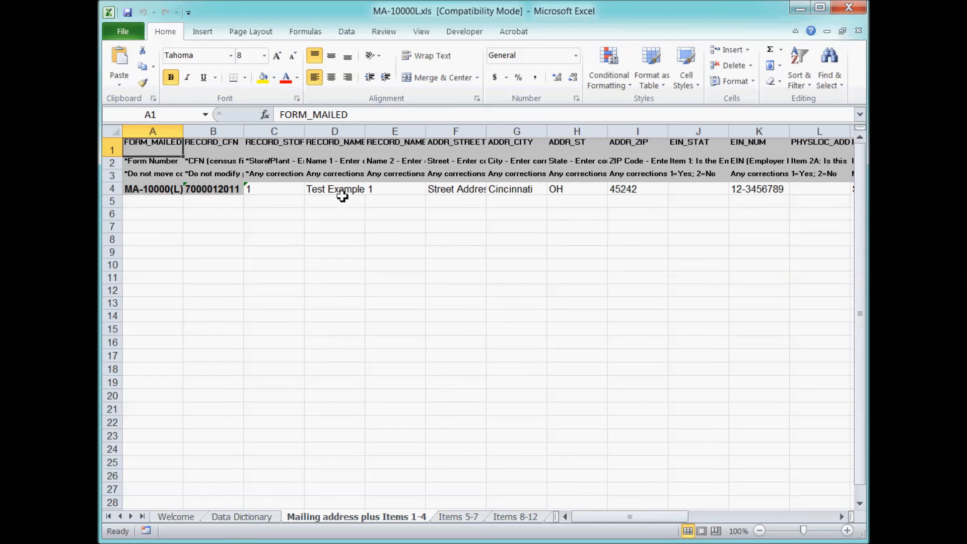
{"action": "left_click", "coordinate": [341, 196]}
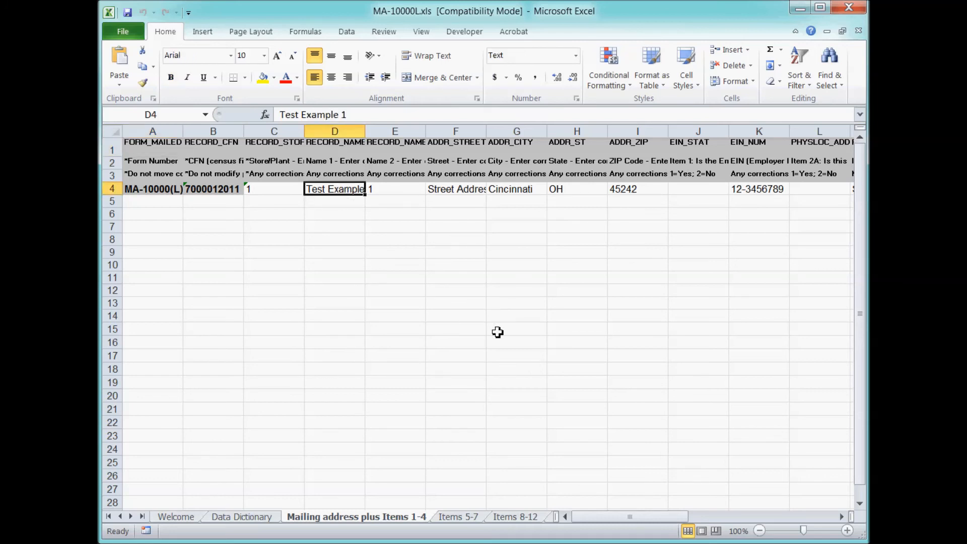
{"action": "type", "text": "Frank's "}
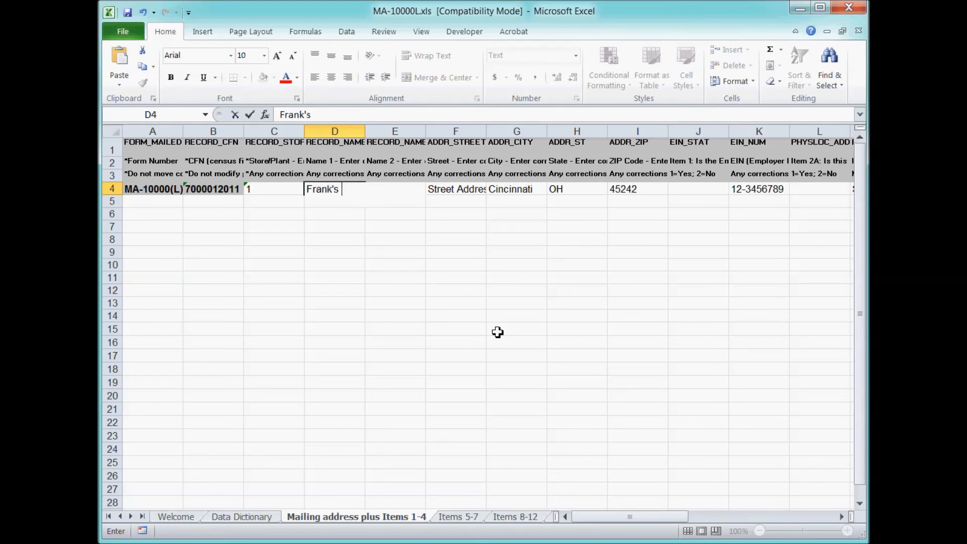
{"action": "type", "text": "Widgets"}
{"action": "left_click", "coordinate": [498, 332]}
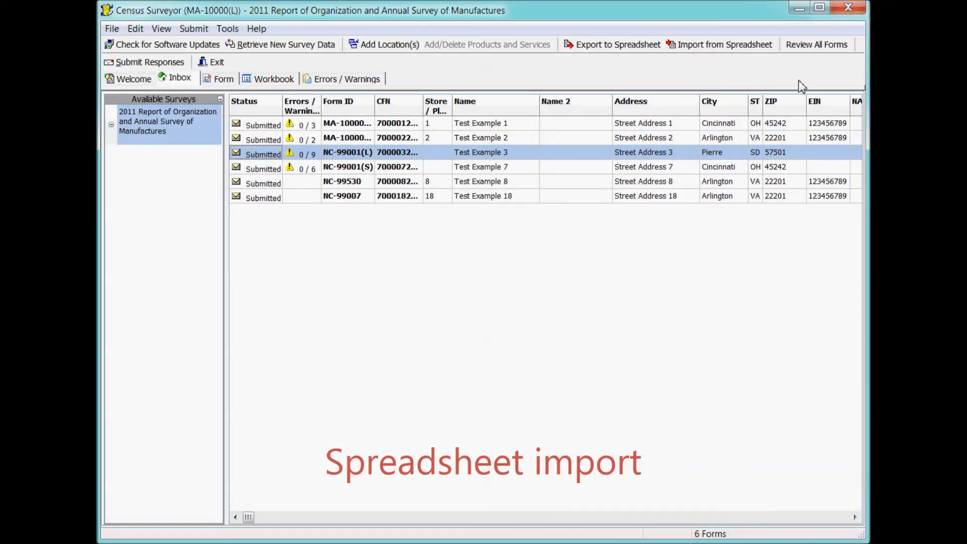
Import the edited MA-10000L.xls spreadsheet into Census Surveyor.
{"action": "left_click", "coordinate": [742, 58]}
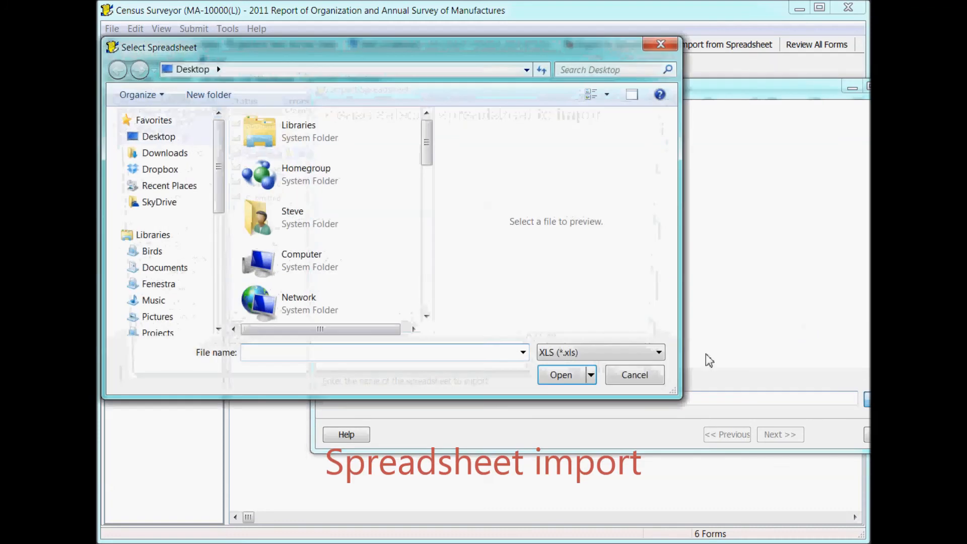
{"action": "type", "text": "ma"}
{"action": "key", "text": "Down"}
{"action": "key", "text": "Return"}
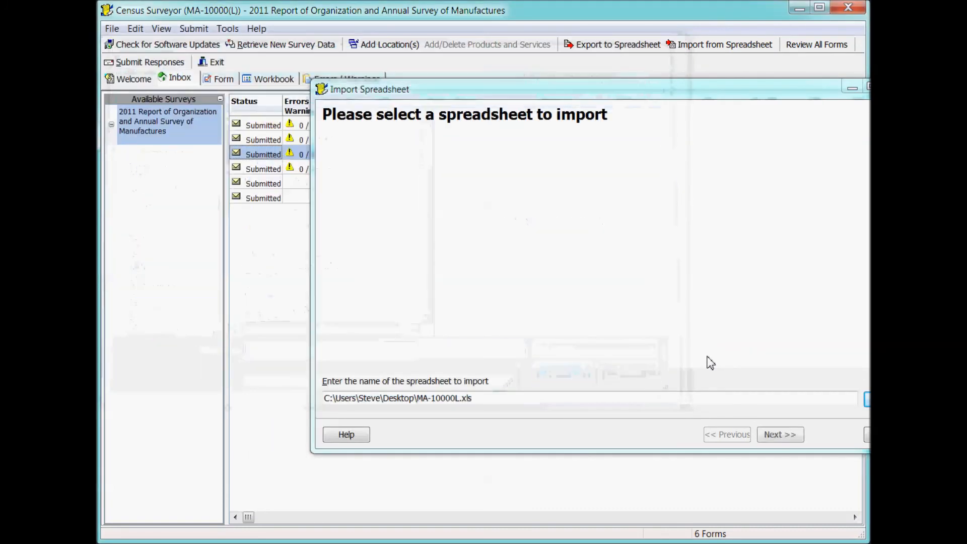
{"action": "left_click", "coordinate": [791, 436]}
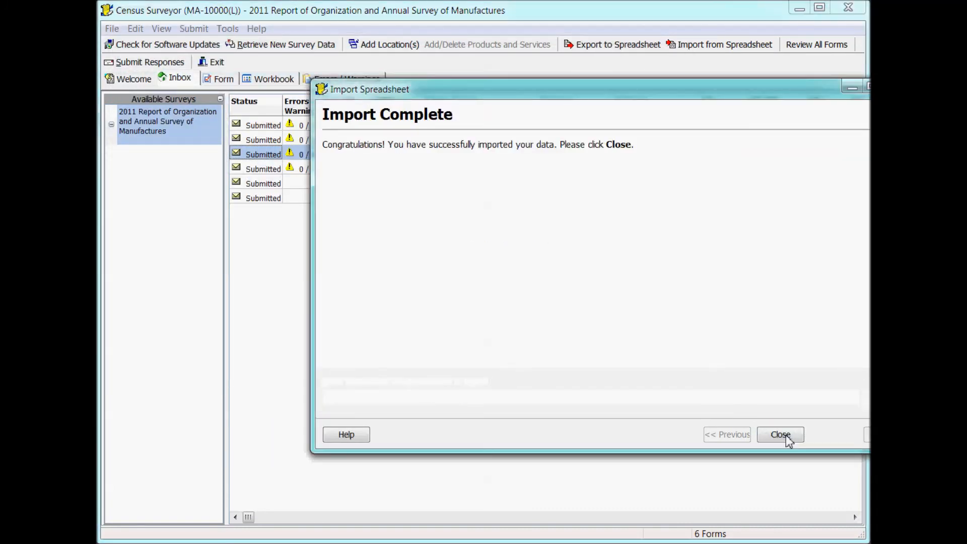
{"action": "left_click", "coordinate": [781, 435]}
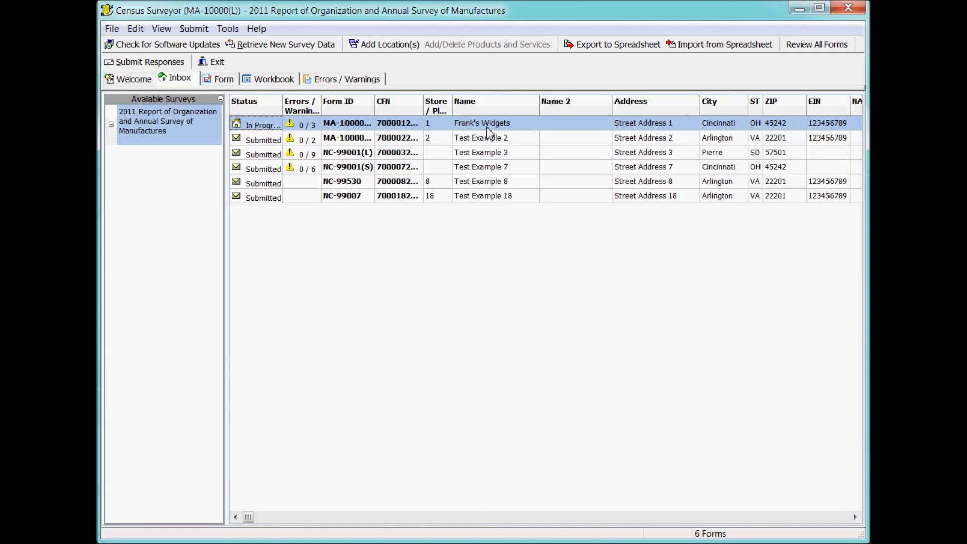
View the Frank's Widgets form in the Workbook grid and check its Name 1 value.
{"action": "left_click", "coordinate": [222, 79]}
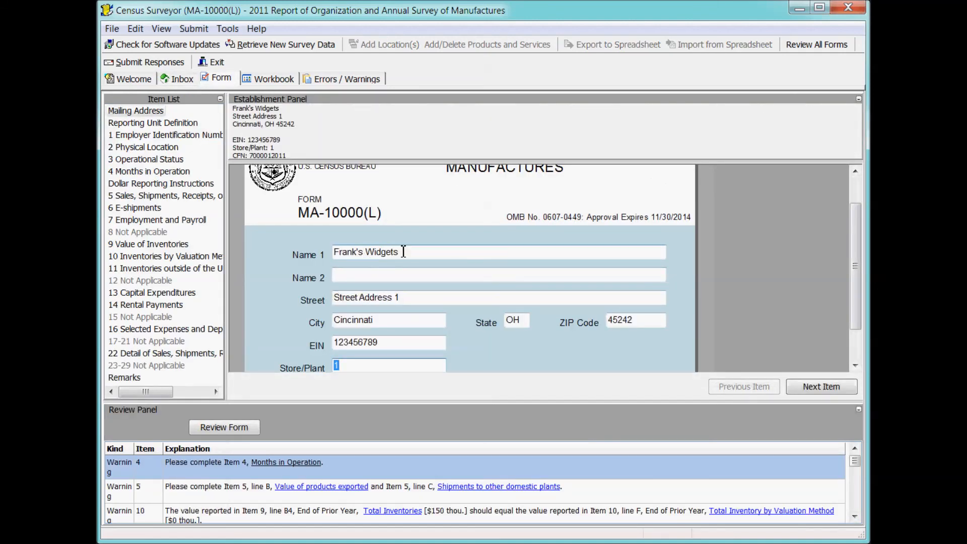
{"action": "left_click", "coordinate": [250, 79]}
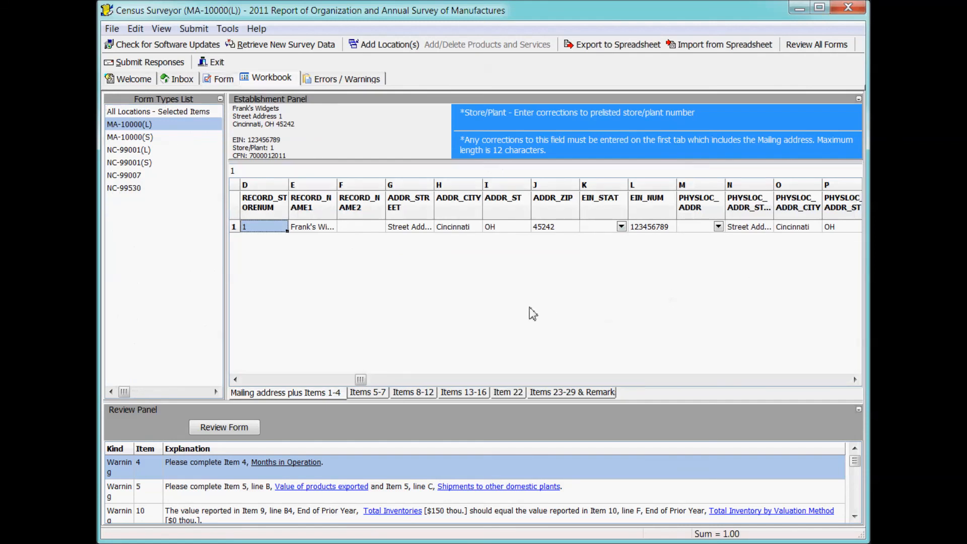
{"action": "left_click", "coordinate": [311, 228]}
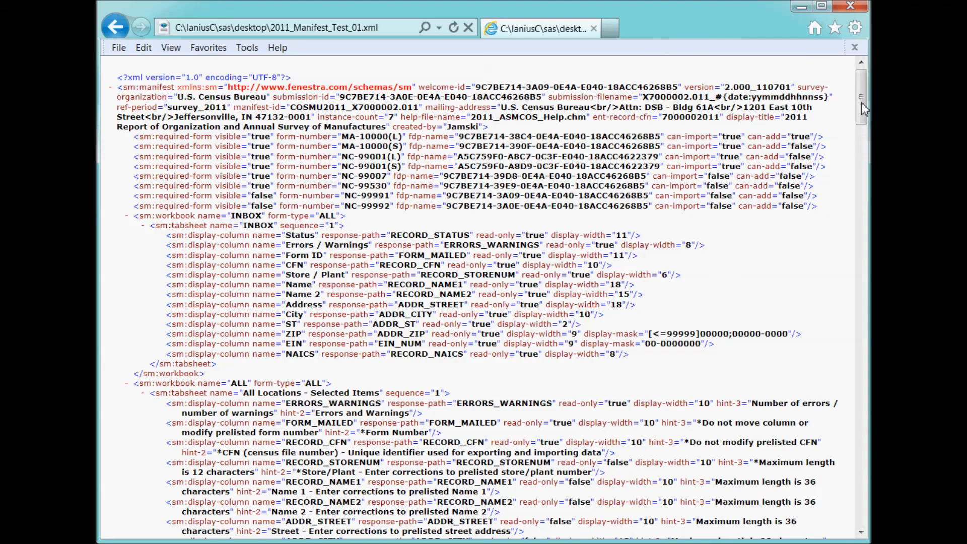
Scroll through the 2011_Manifest_Test_01.xml manifest in Internet Explorer.
{"action": "left_click_drag", "start_coordinate": [863, 108], "coordinate": [860, 229]}
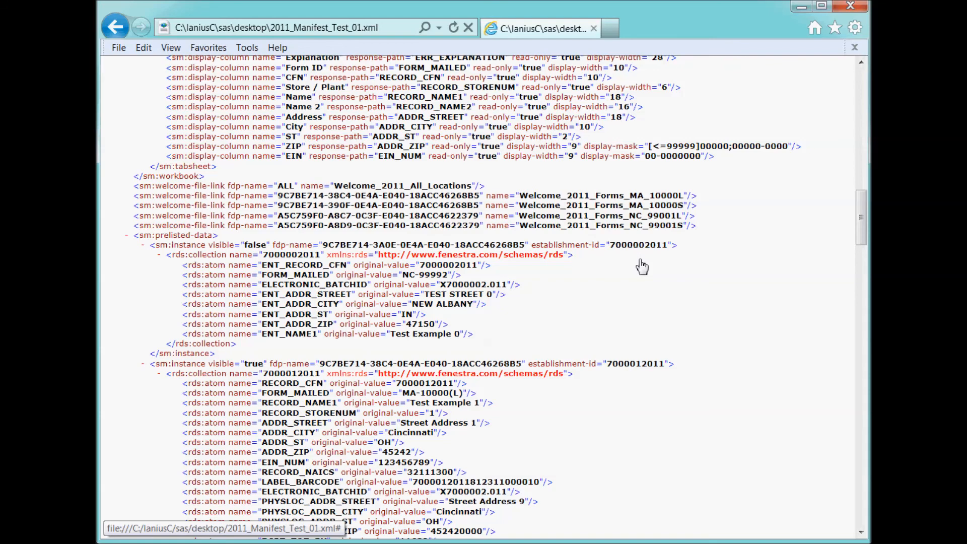
{"action": "left_click_drag", "start_coordinate": [861, 205], "coordinate": [842, 491]}
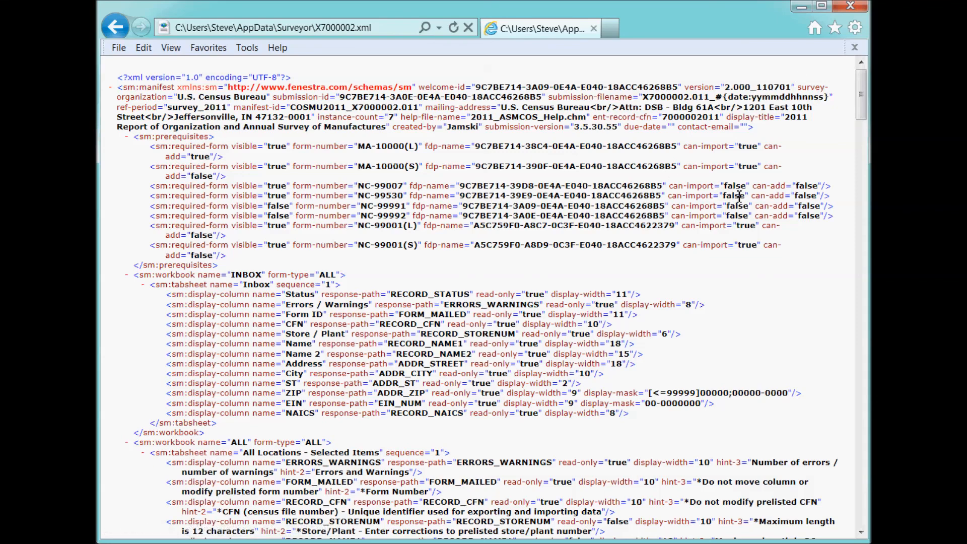
{"action": "left_click_drag", "start_coordinate": [862, 91], "coordinate": [836, 220]}
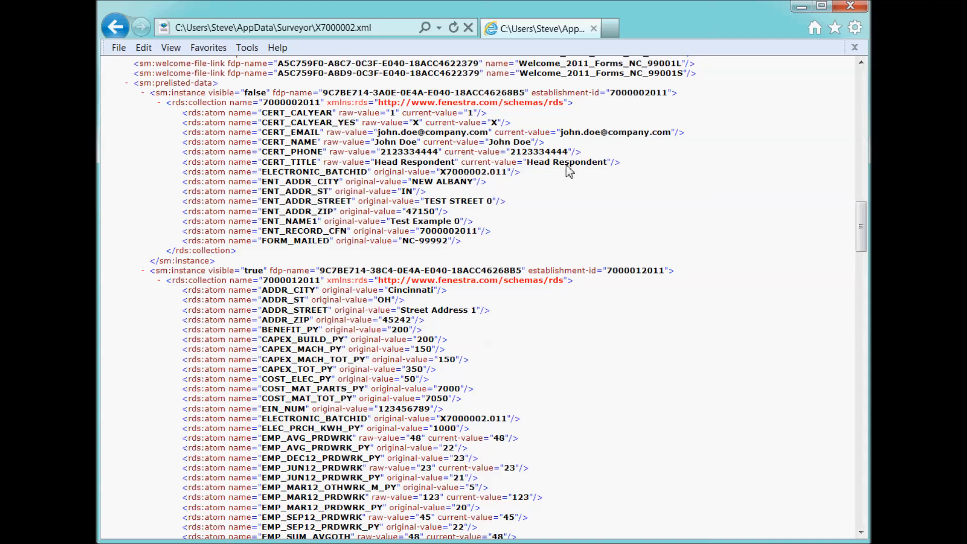
{"action": "left_click_drag", "start_coordinate": [860, 213], "coordinate": [862, 491]}
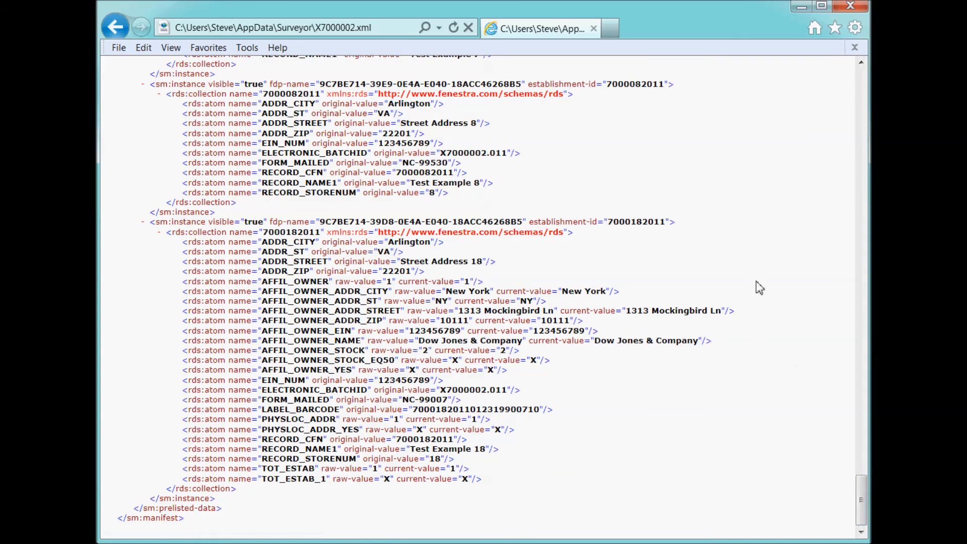